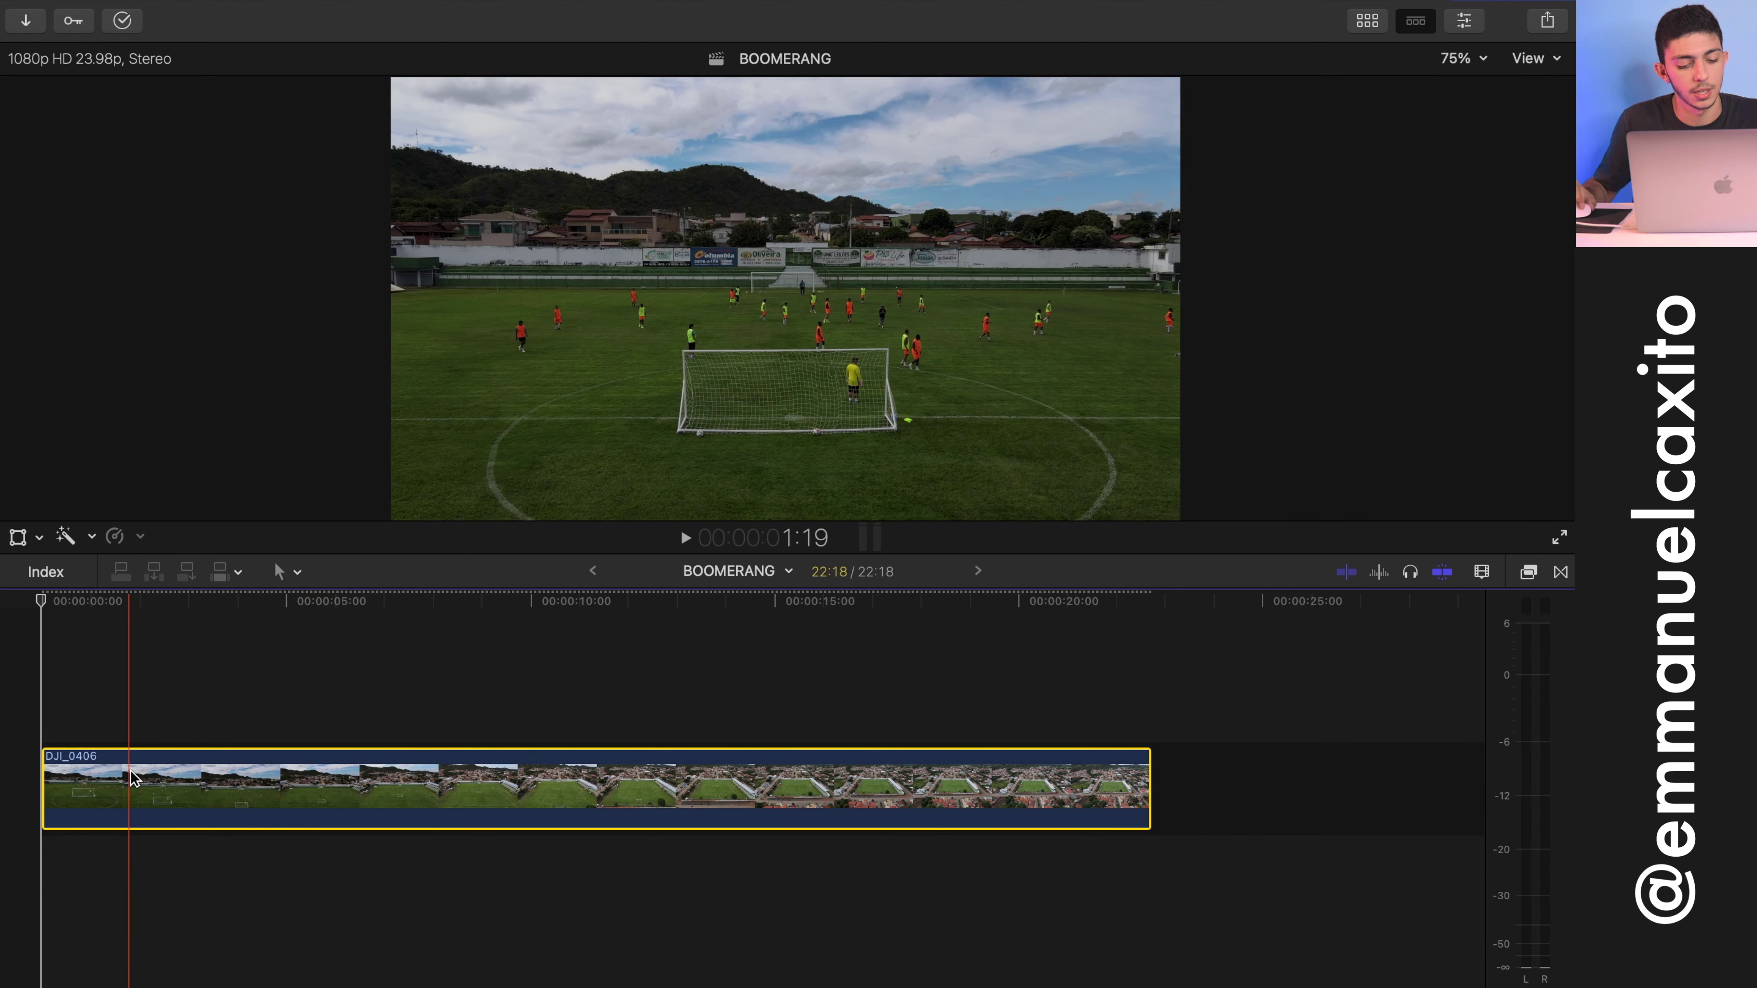
Step: Cut the first 1:19 off the DJI_0406 clip and trim its end, leaving a clip 20:07 long
{"action": "key", "text": "super+b"}
{"action": "key", "text": "Delete"}
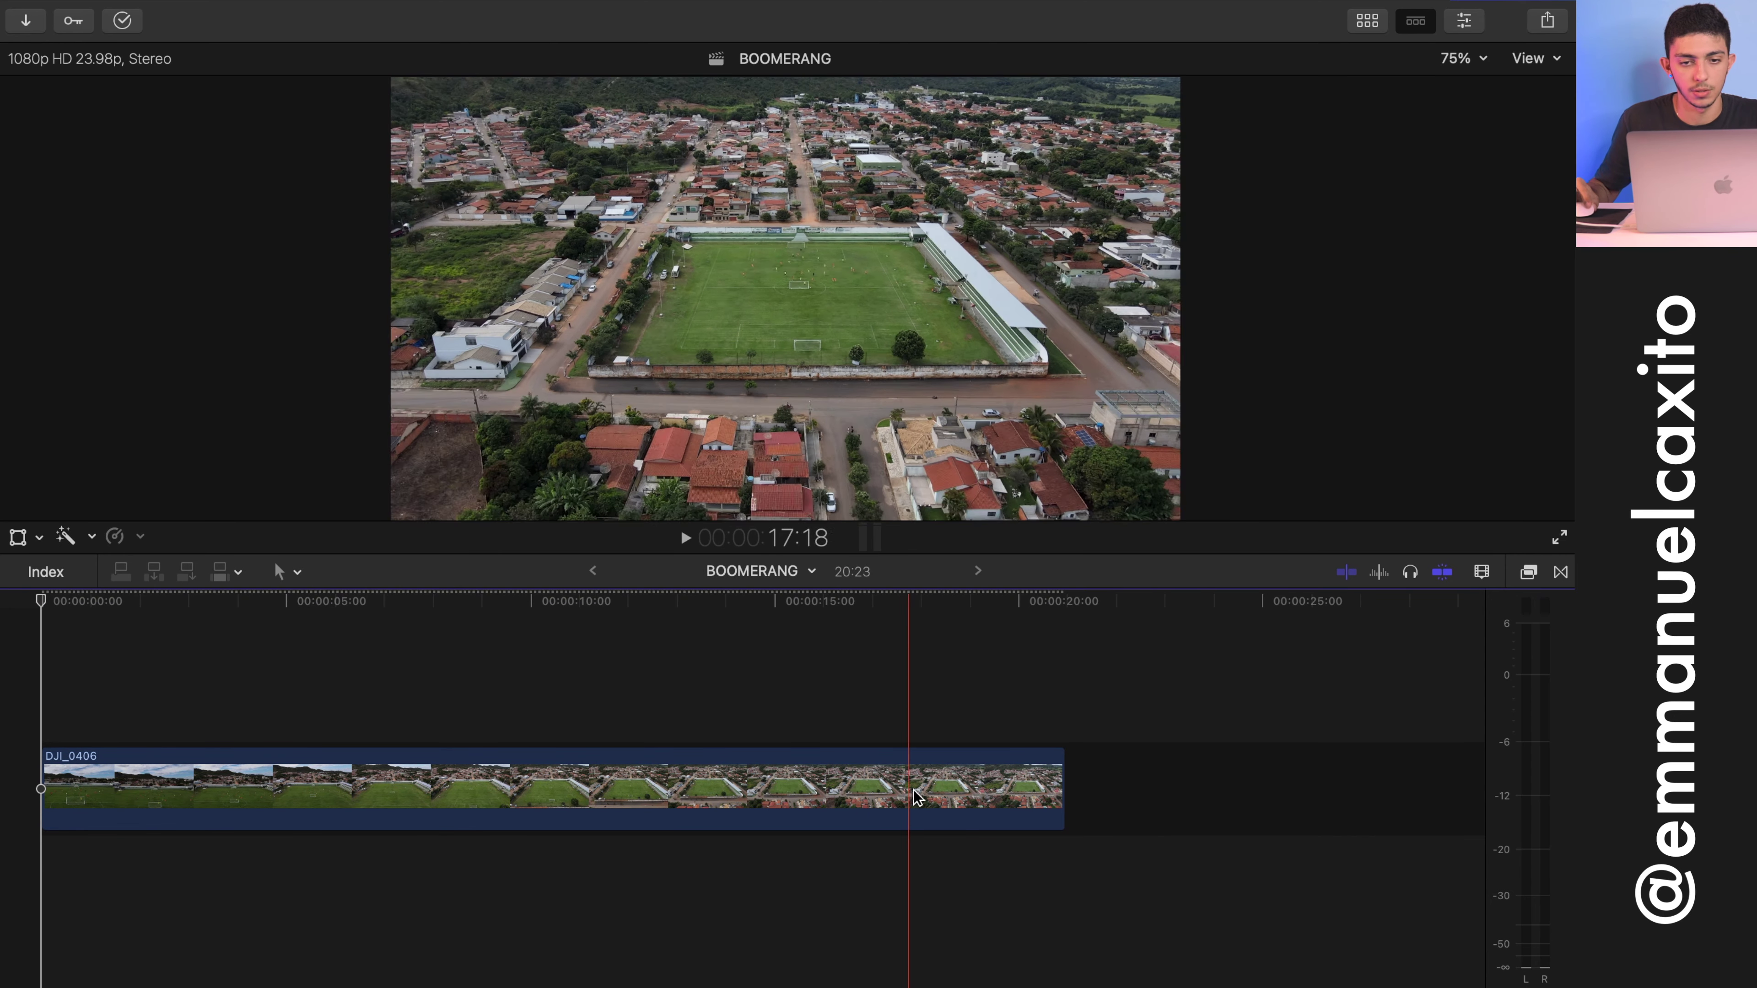
{"action": "left_click", "coordinate": [1034, 796]}
{"action": "key", "text": "super+b"}
{"action": "left_click", "coordinate": [1052, 791]}
{"action": "key", "text": "Delete"}
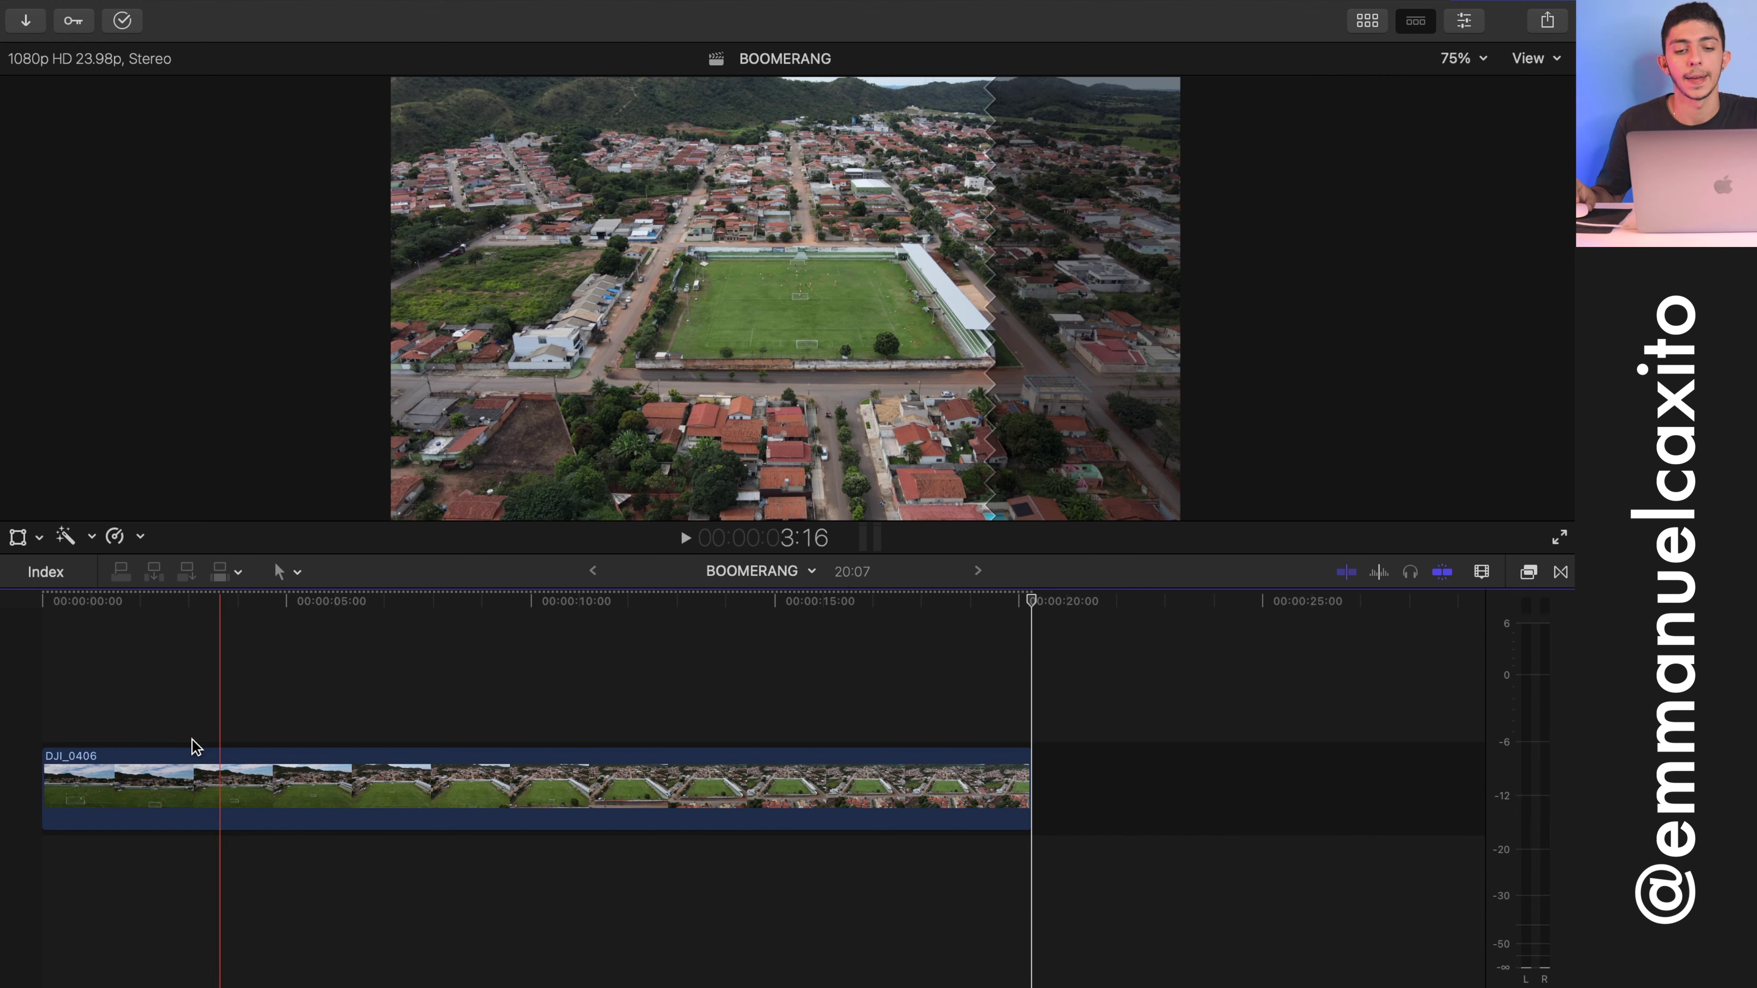
Step: Show the clip's retime bar and split its speed at about 1:03 and 19:07 to make three speed segments
{"action": "scroll", "coordinate": [68, 787], "scroll_direction": "up", "scroll_amount": 2}
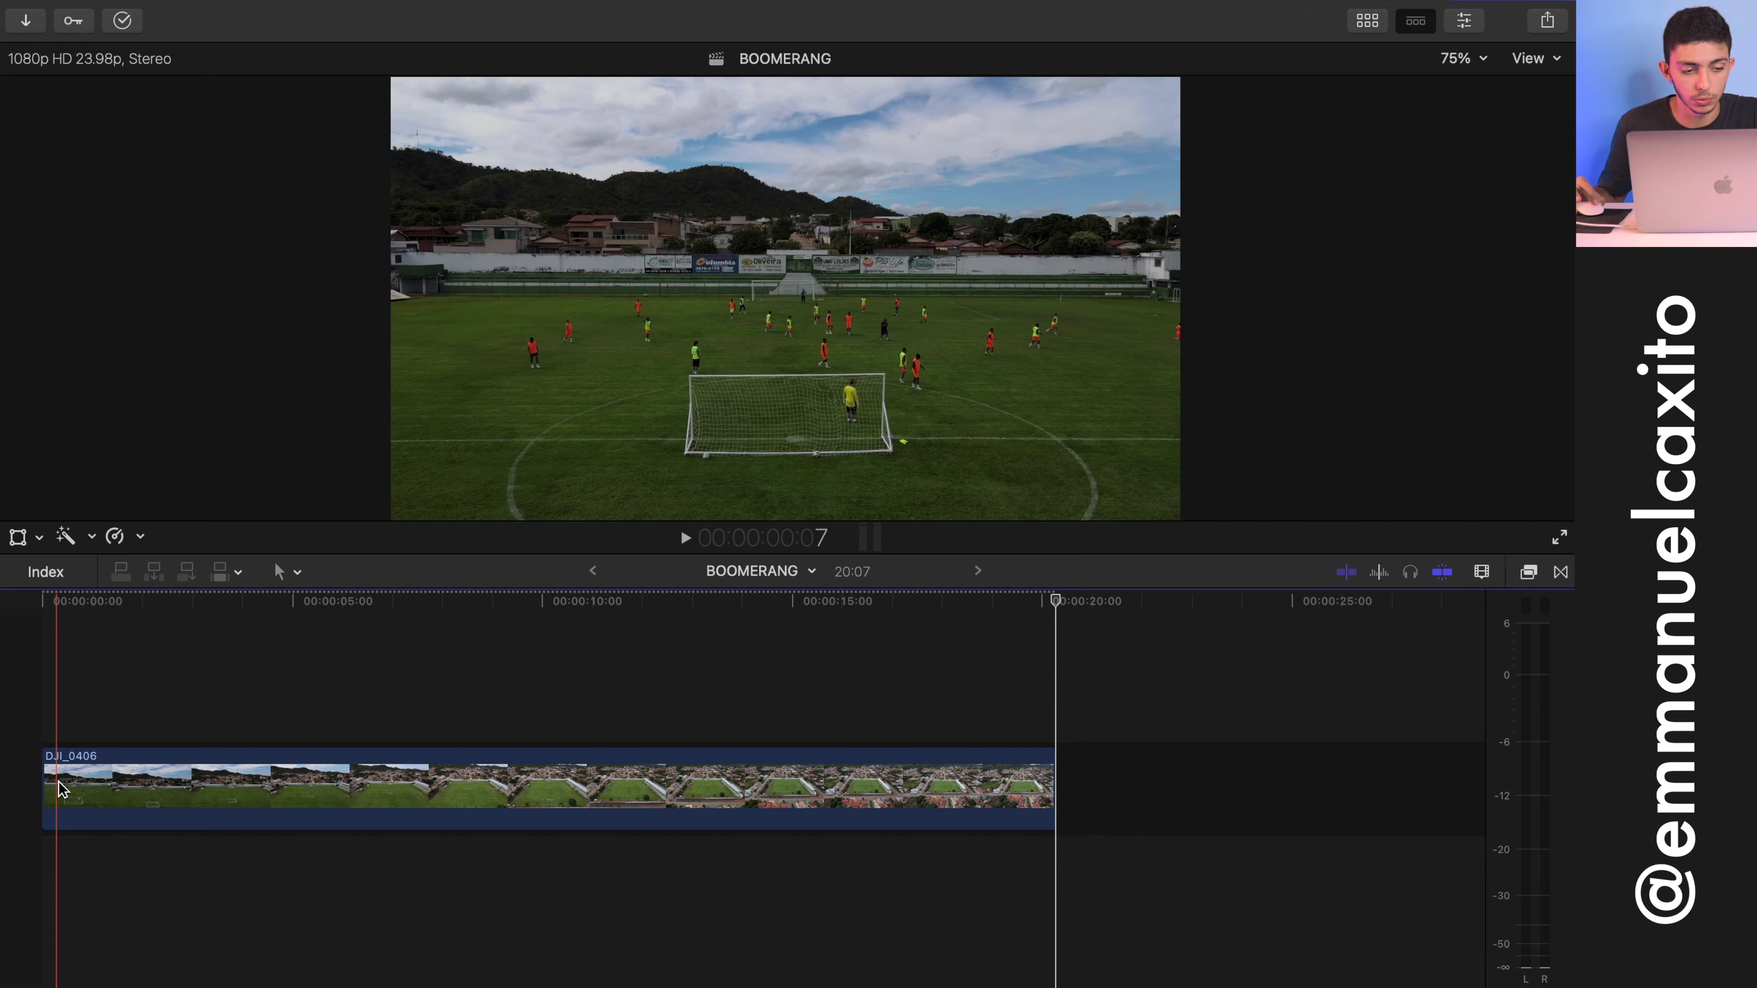
{"action": "left_click", "coordinate": [101, 788]}
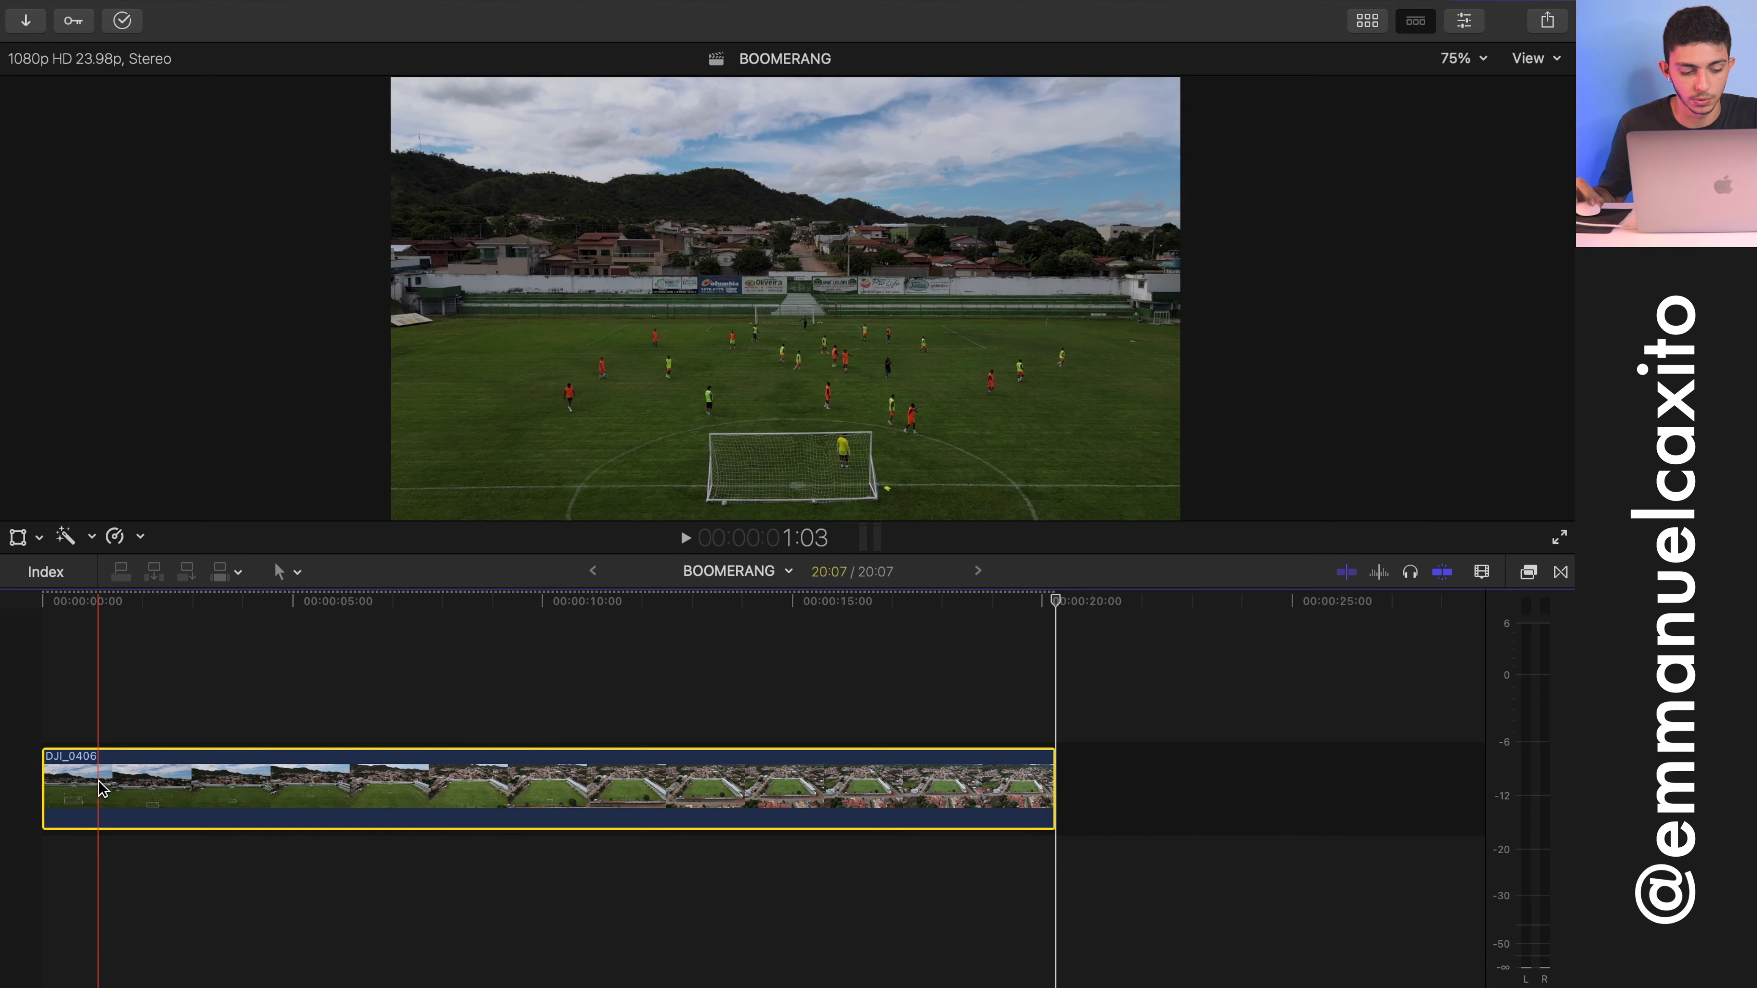
{"action": "left_click", "coordinate": [101, 788]}
{"action": "key", "text": "super+r"}
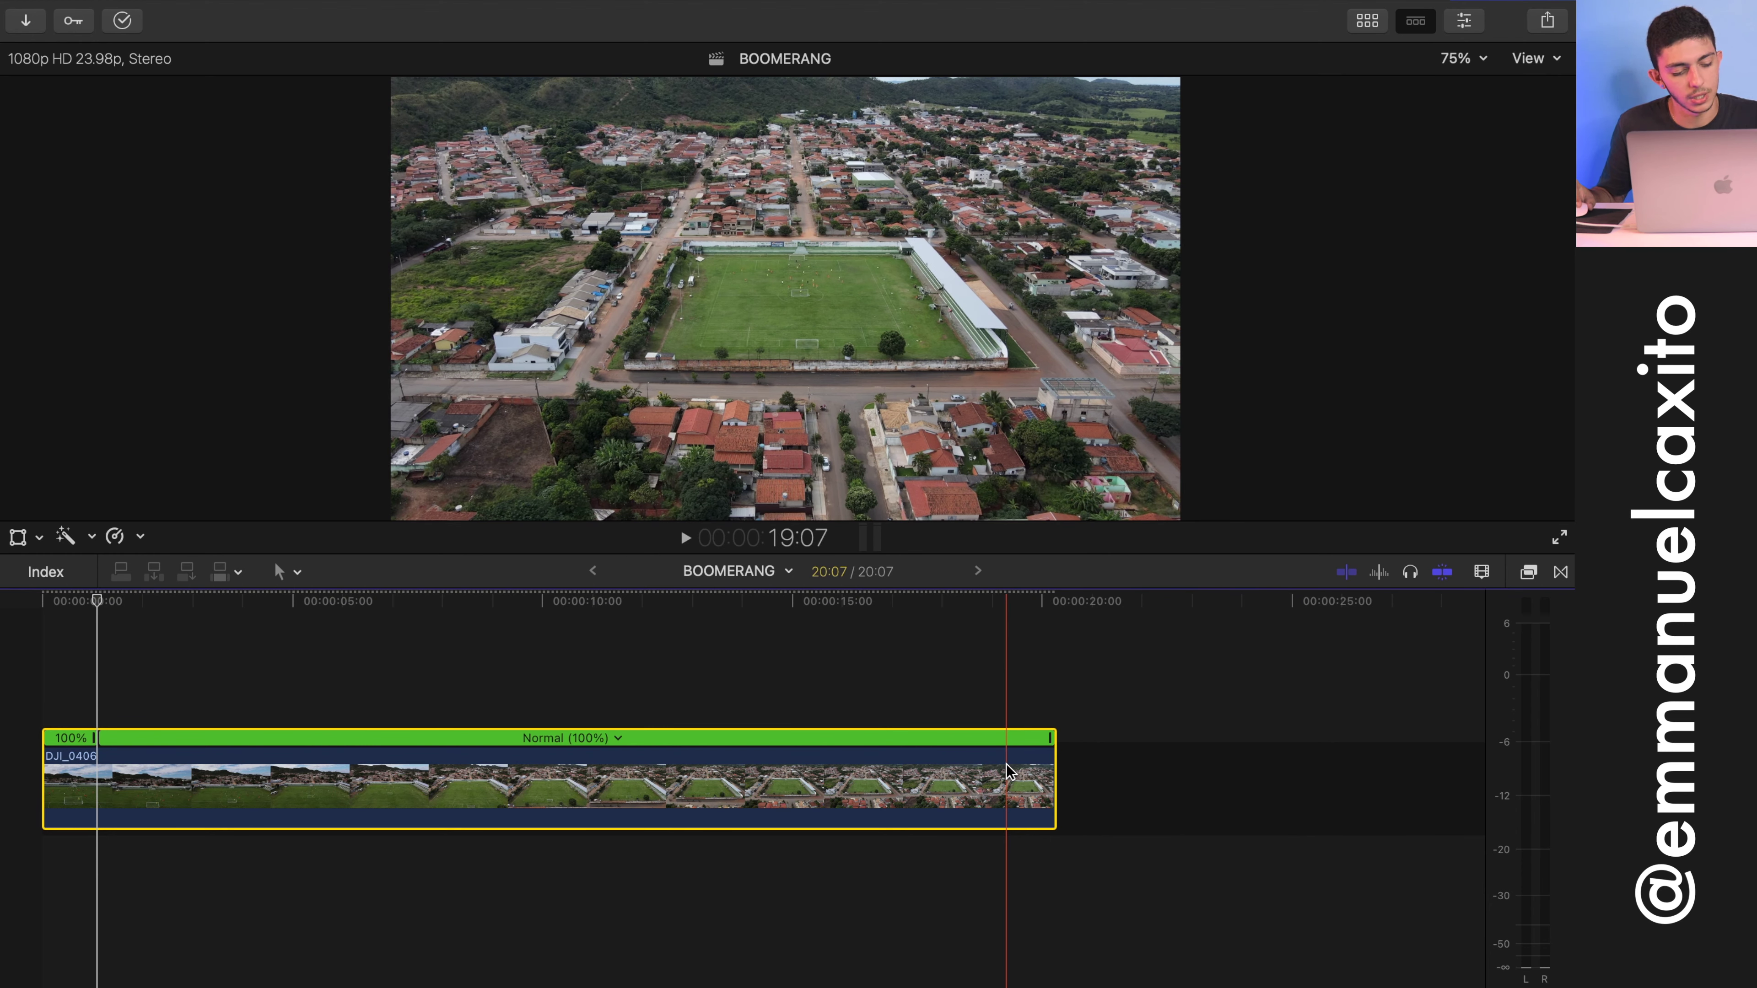
{"action": "left_click", "coordinate": [1007, 764]}
{"action": "key", "text": "shift+b"}
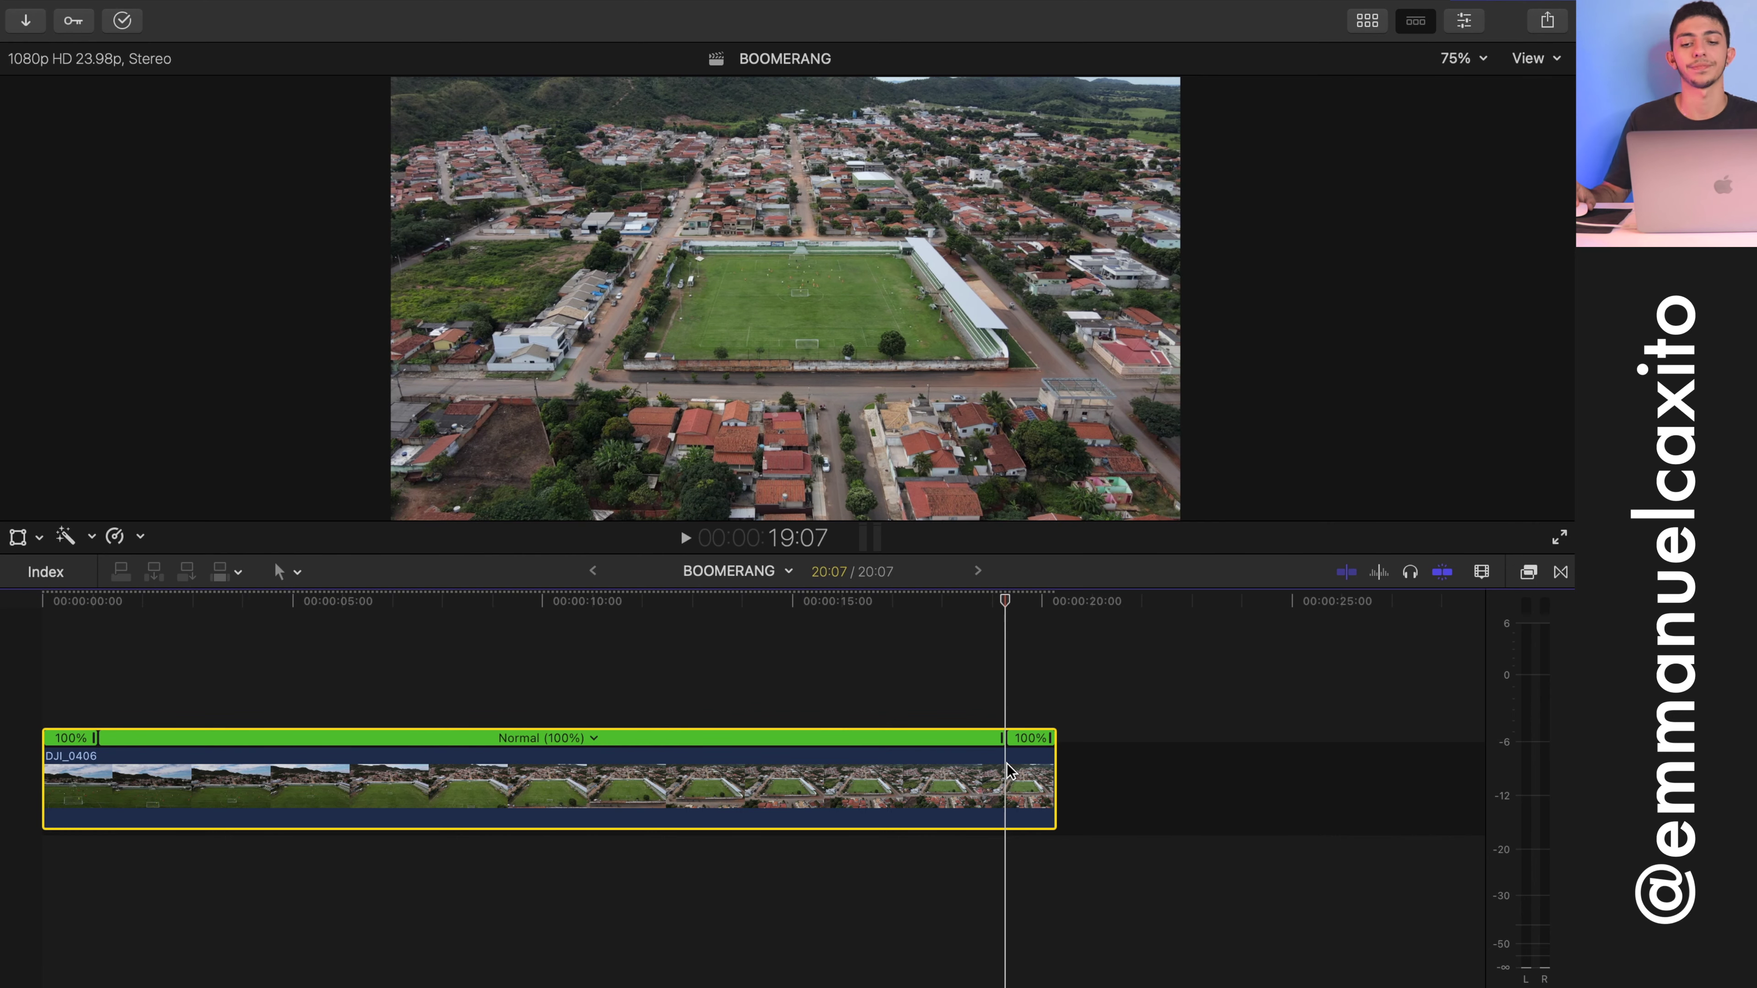
{"action": "key", "text": "space"}
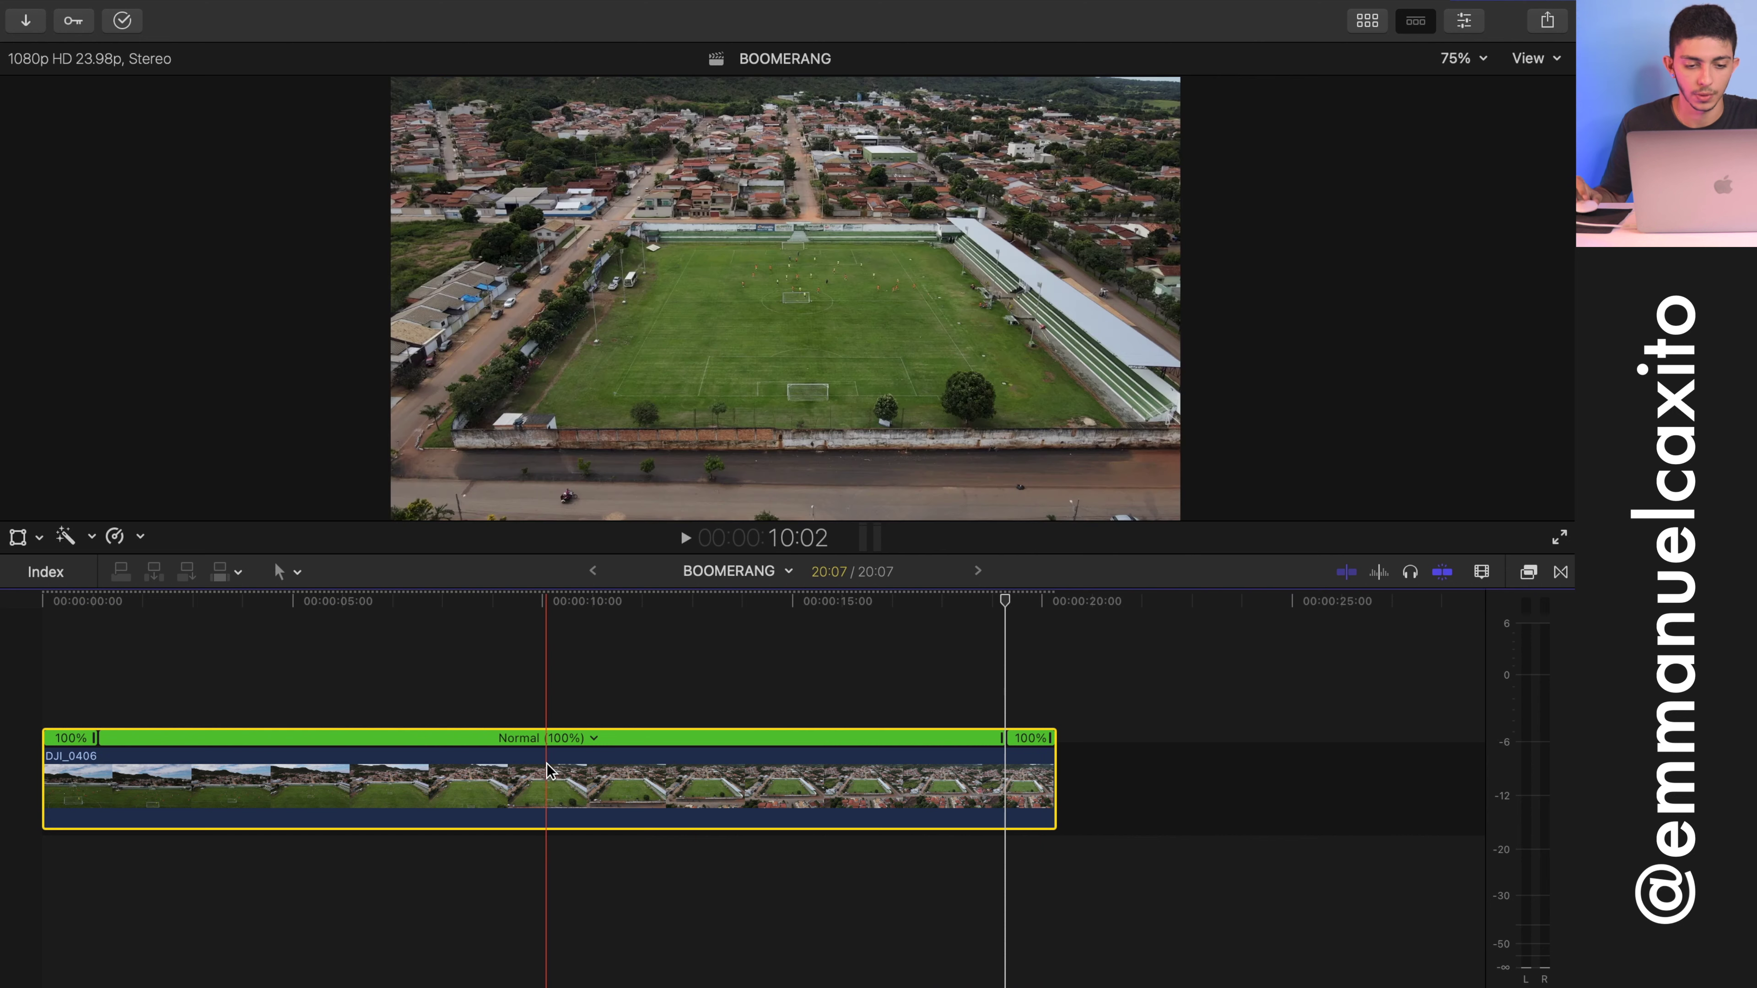
Step: Speed up the middle segment of the clip to 4x and raise it to 8x
{"action": "left_click", "coordinate": [593, 738]}
{"action": "mouse_move", "coordinate": [678, 763]}
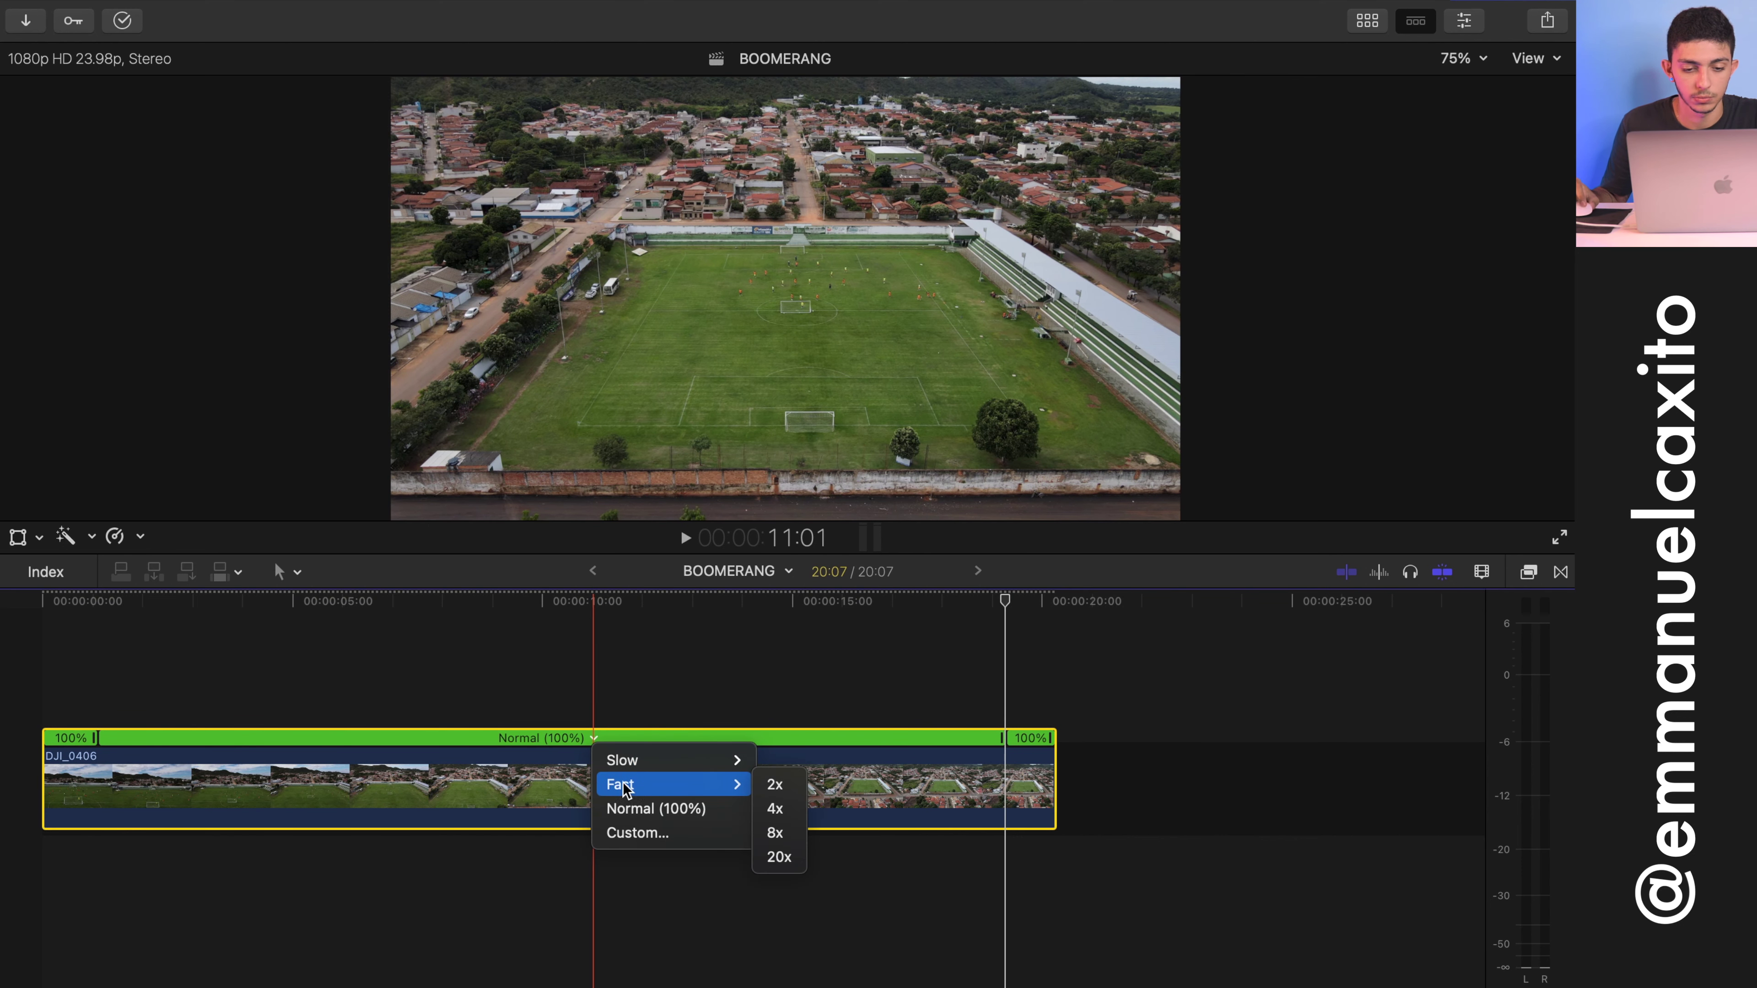
{"action": "left_click", "coordinate": [793, 811]}
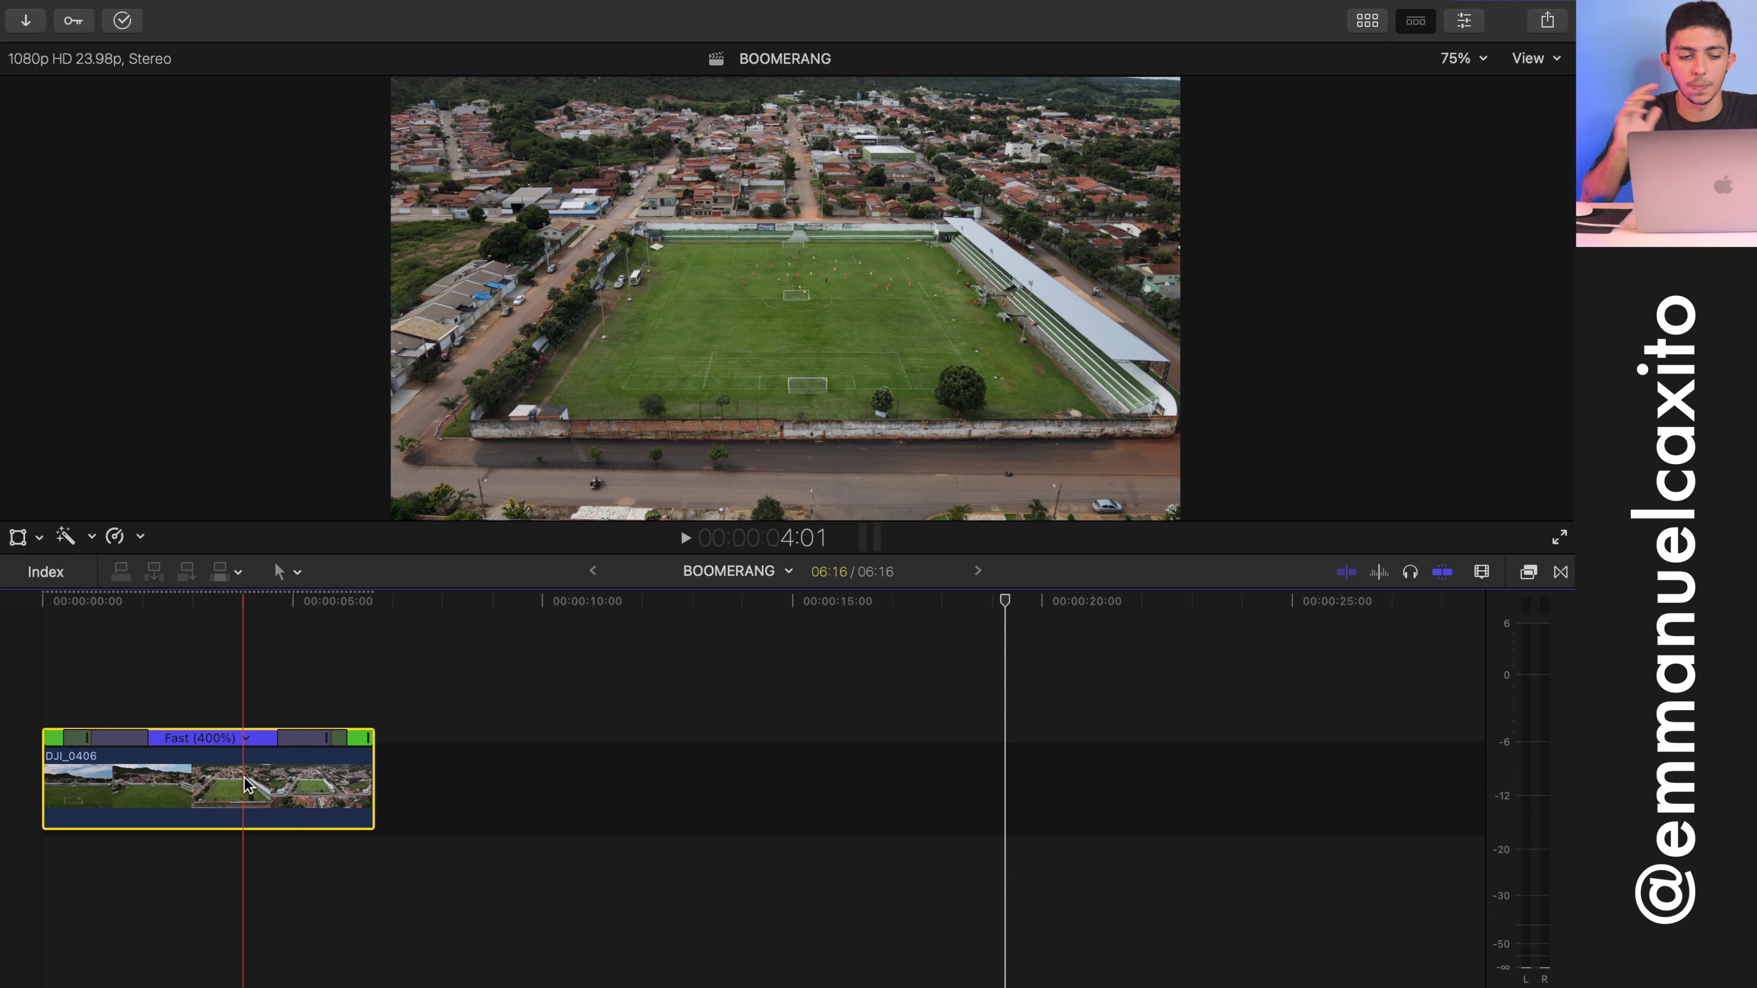
{"action": "left_click", "coordinate": [246, 737]}
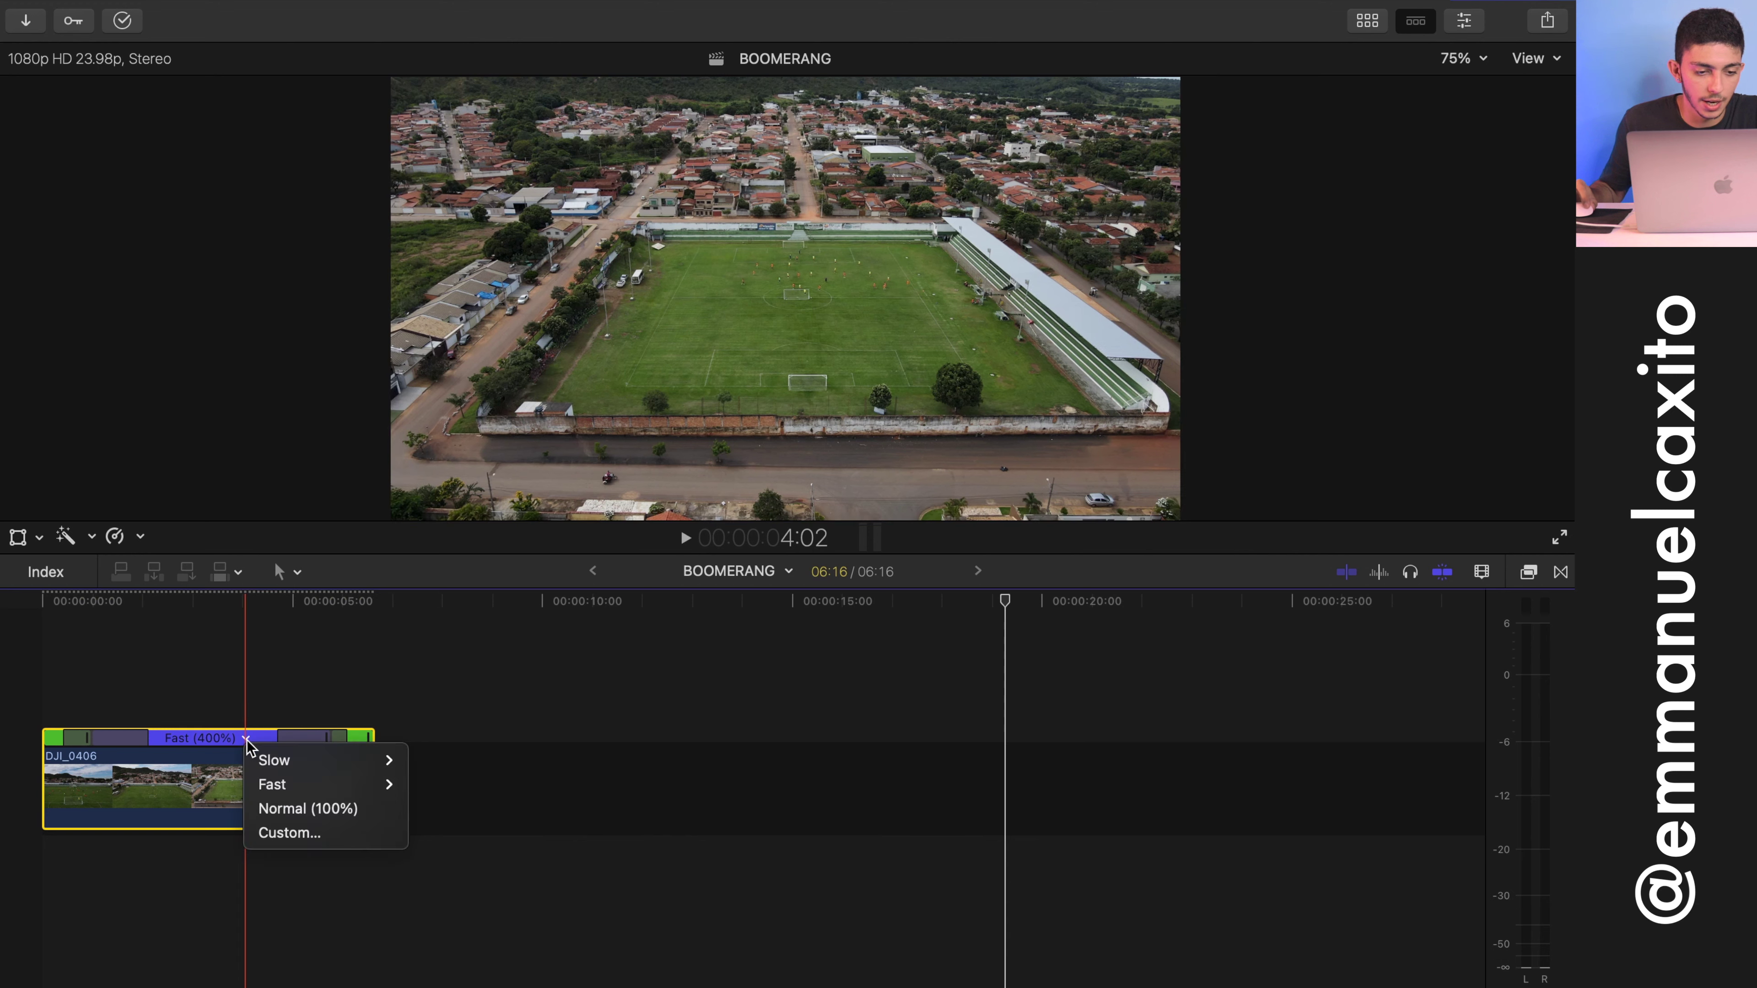
{"action": "mouse_move", "coordinate": [284, 784]}
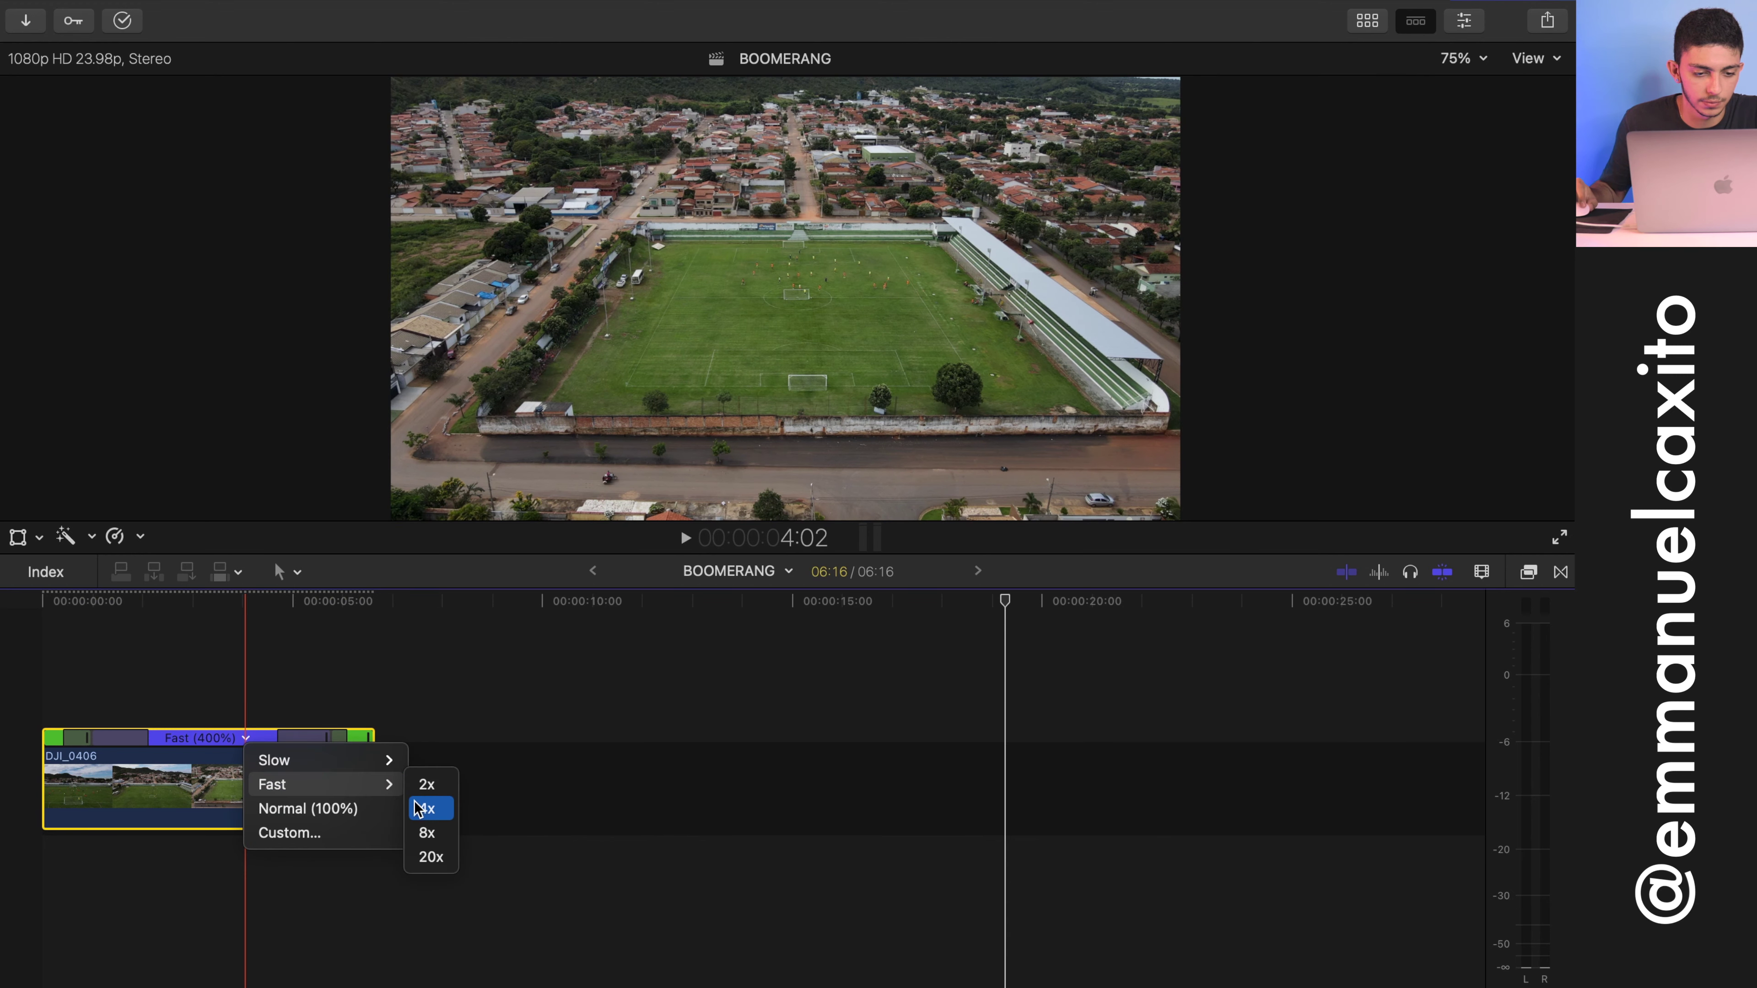
{"action": "left_click", "coordinate": [427, 833]}
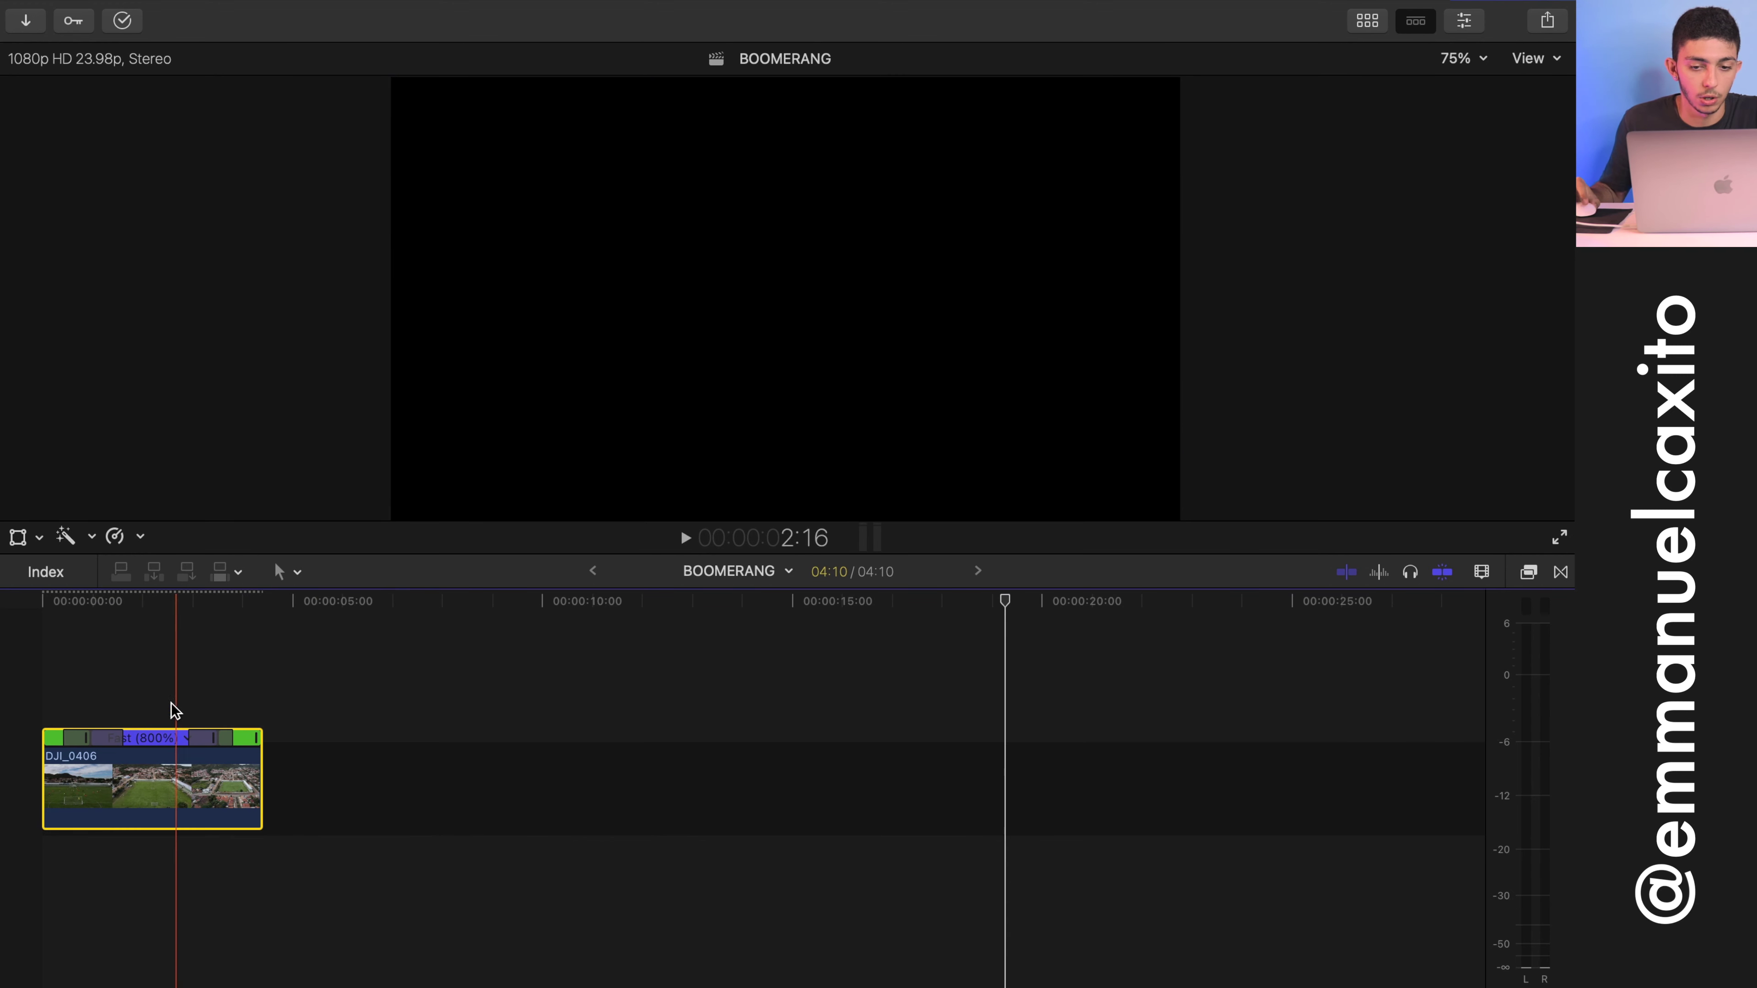
Step: Set a custom speed rate of 1200% for the middle segment of the clip
{"action": "key", "text": "super+equal"}
{"action": "key", "text": "super+equal"}
{"action": "scroll", "coordinate": [173, 747], "scroll_direction": "left", "scroll_amount": 3}
{"action": "left_click", "coordinate": [495, 738]}
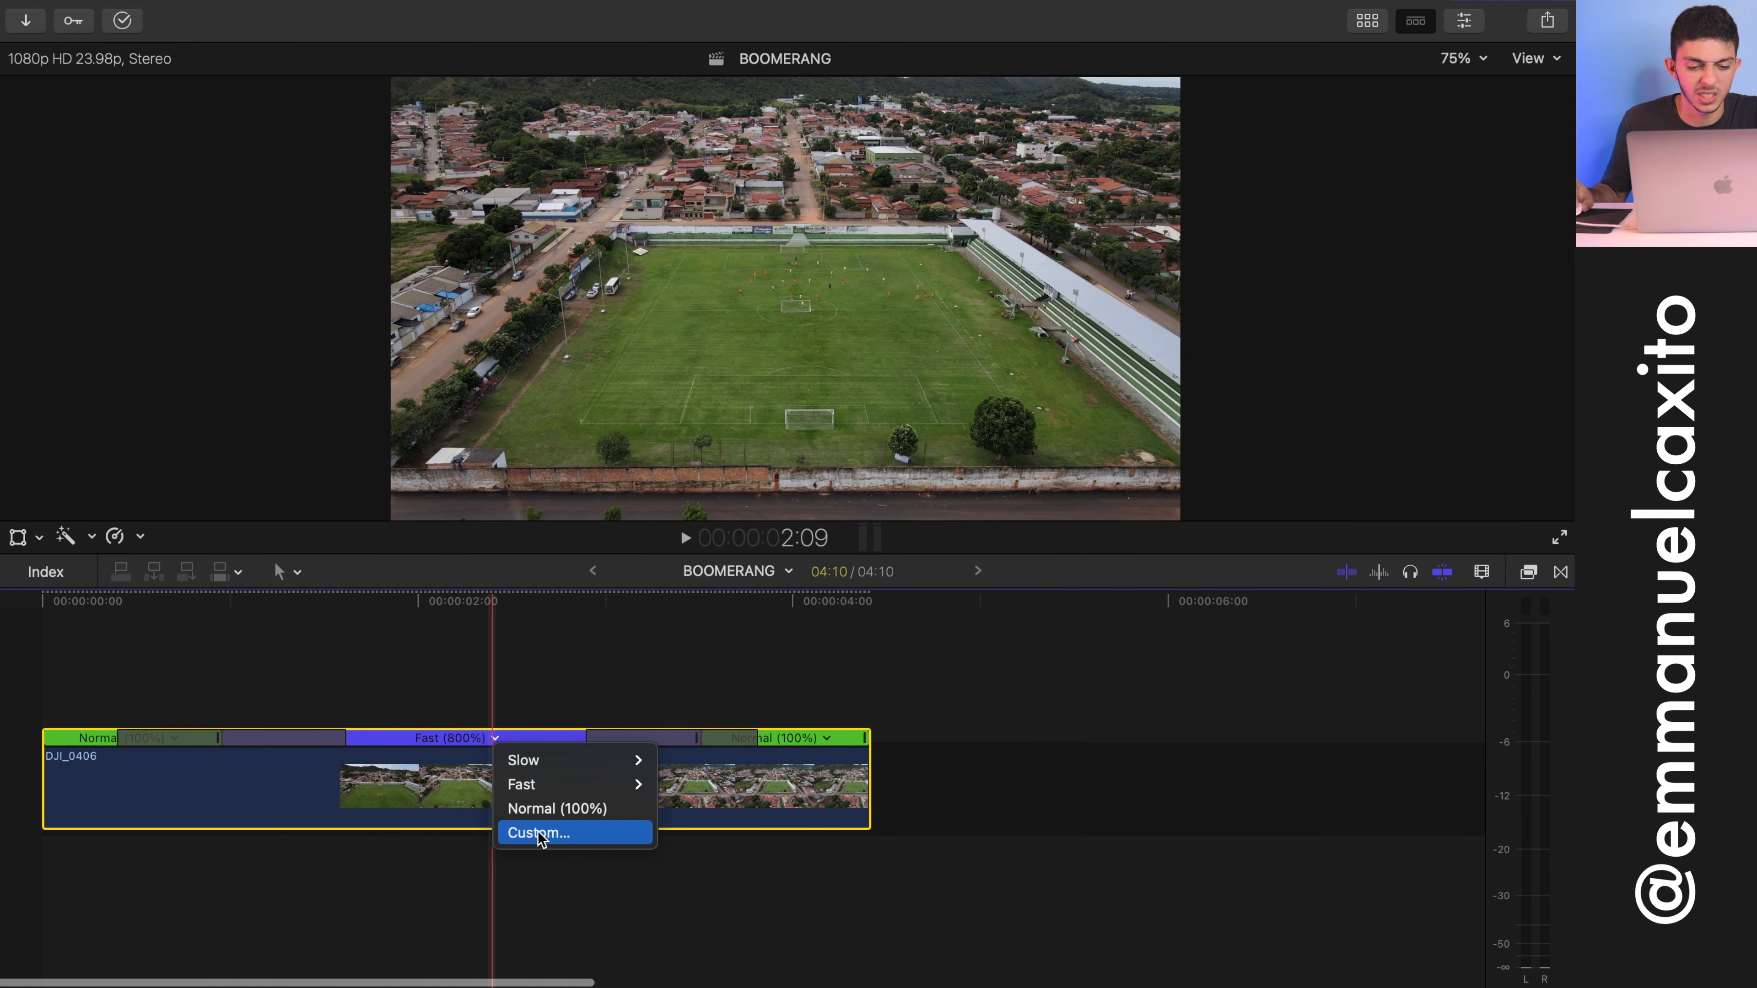
{"action": "left_click", "coordinate": [538, 833]}
{"action": "left_click", "coordinate": [505, 614]}
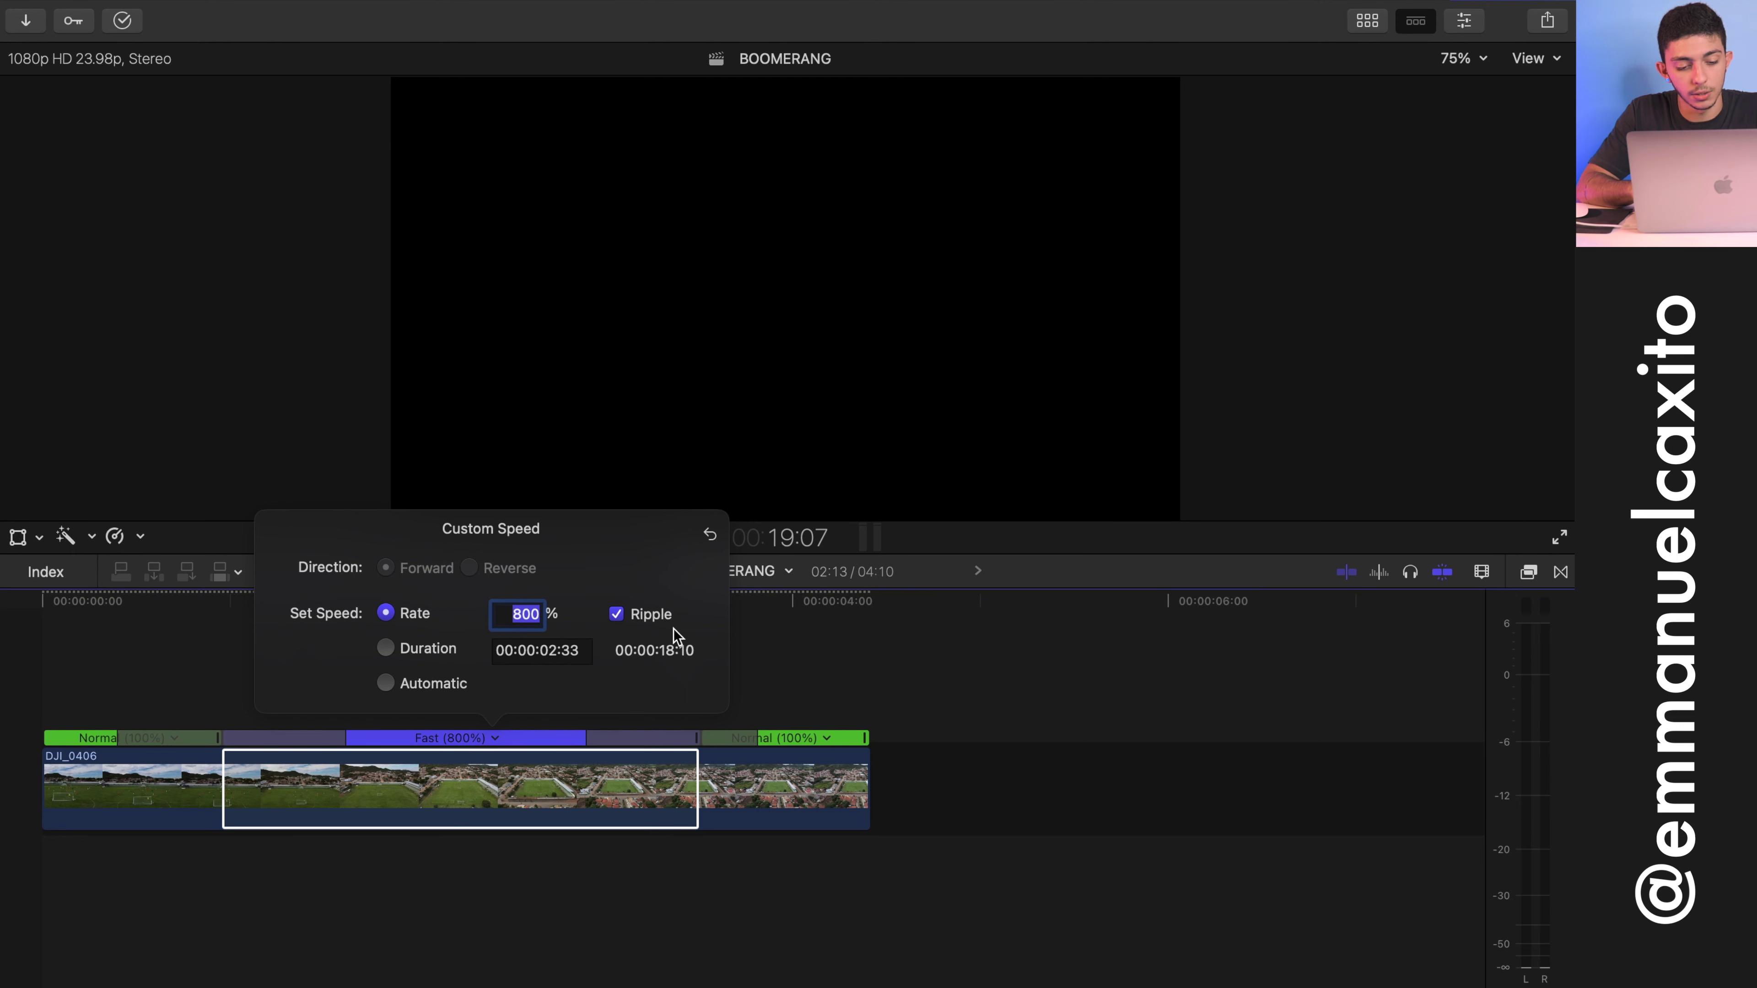
{"action": "type", "text": "1200"}
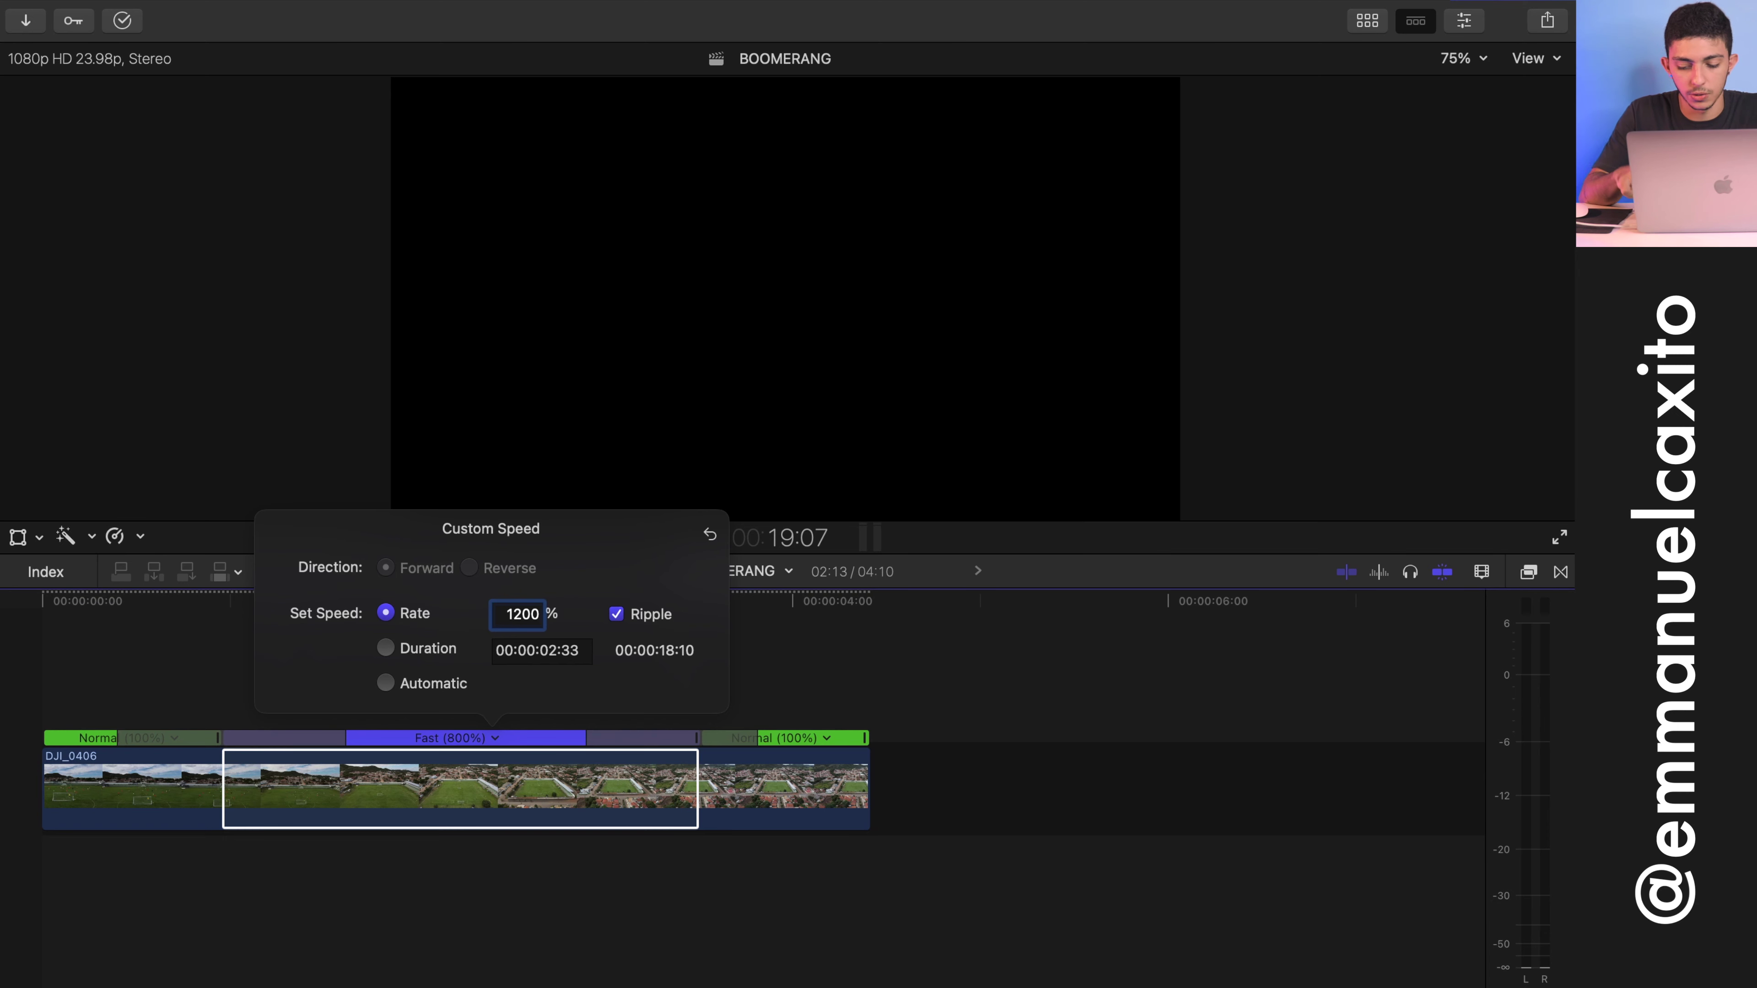
{"action": "key", "text": "Return"}
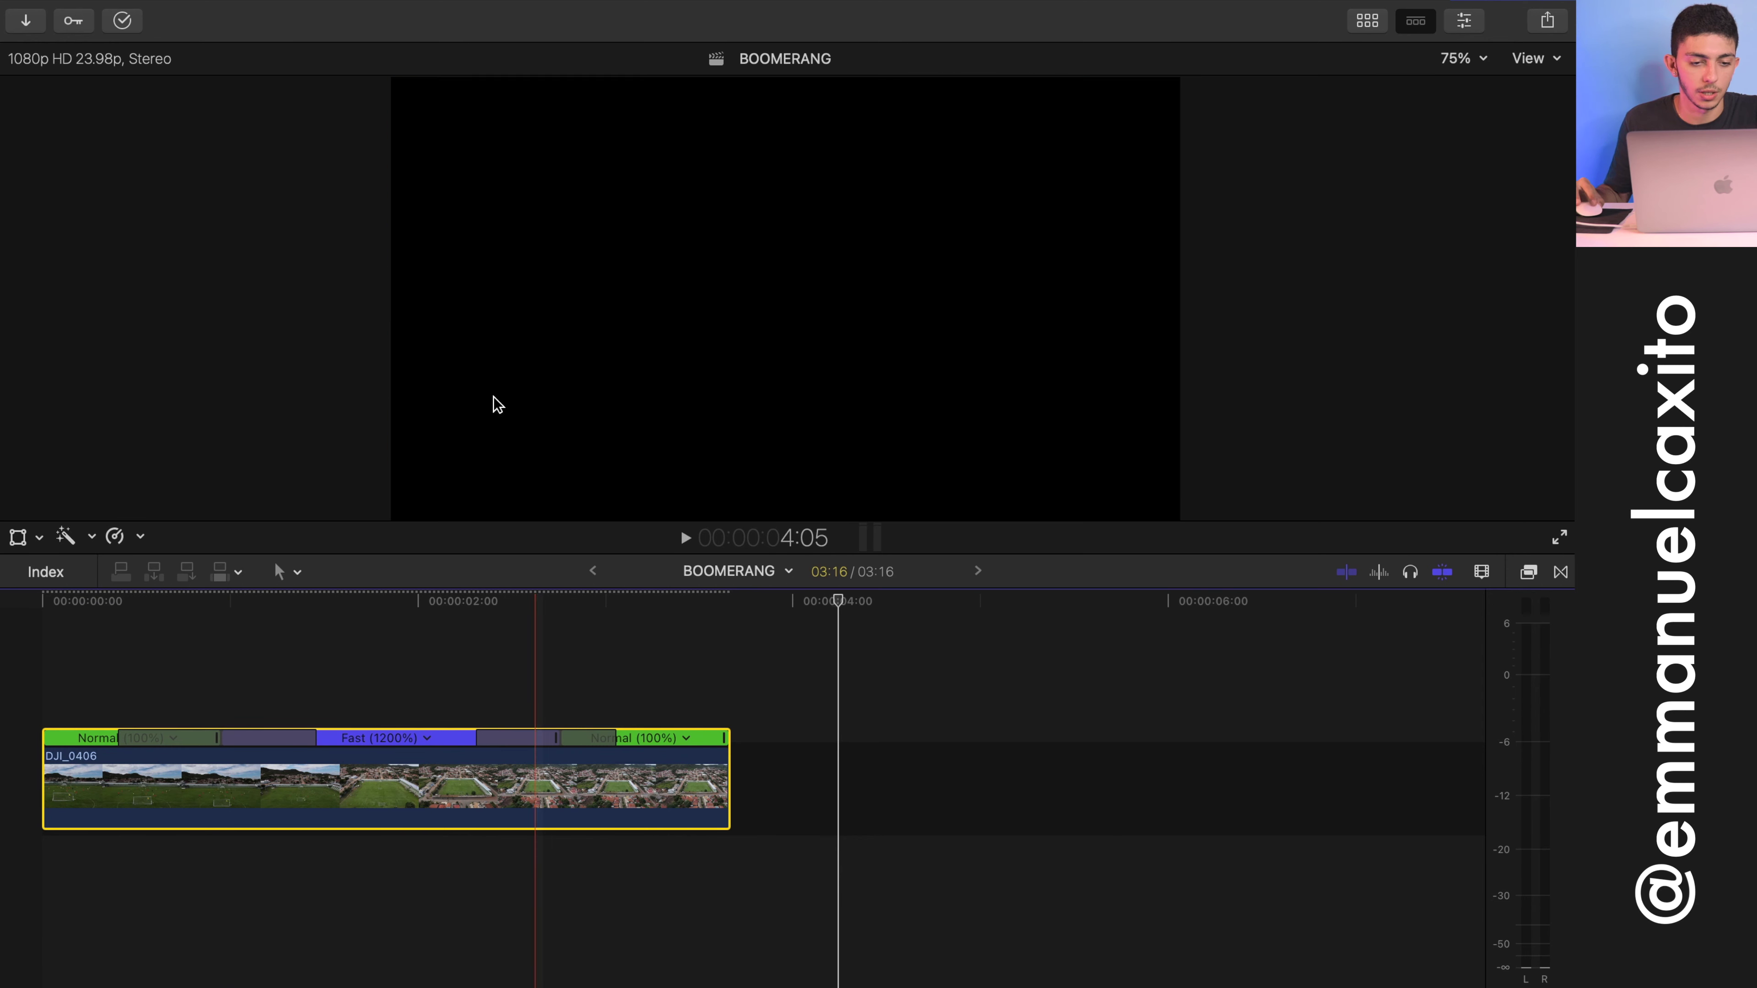
Step: Render the selected clip and play it twice from the beginning to check the speed ramp
{"action": "left_click", "coordinate": [446, 13]}
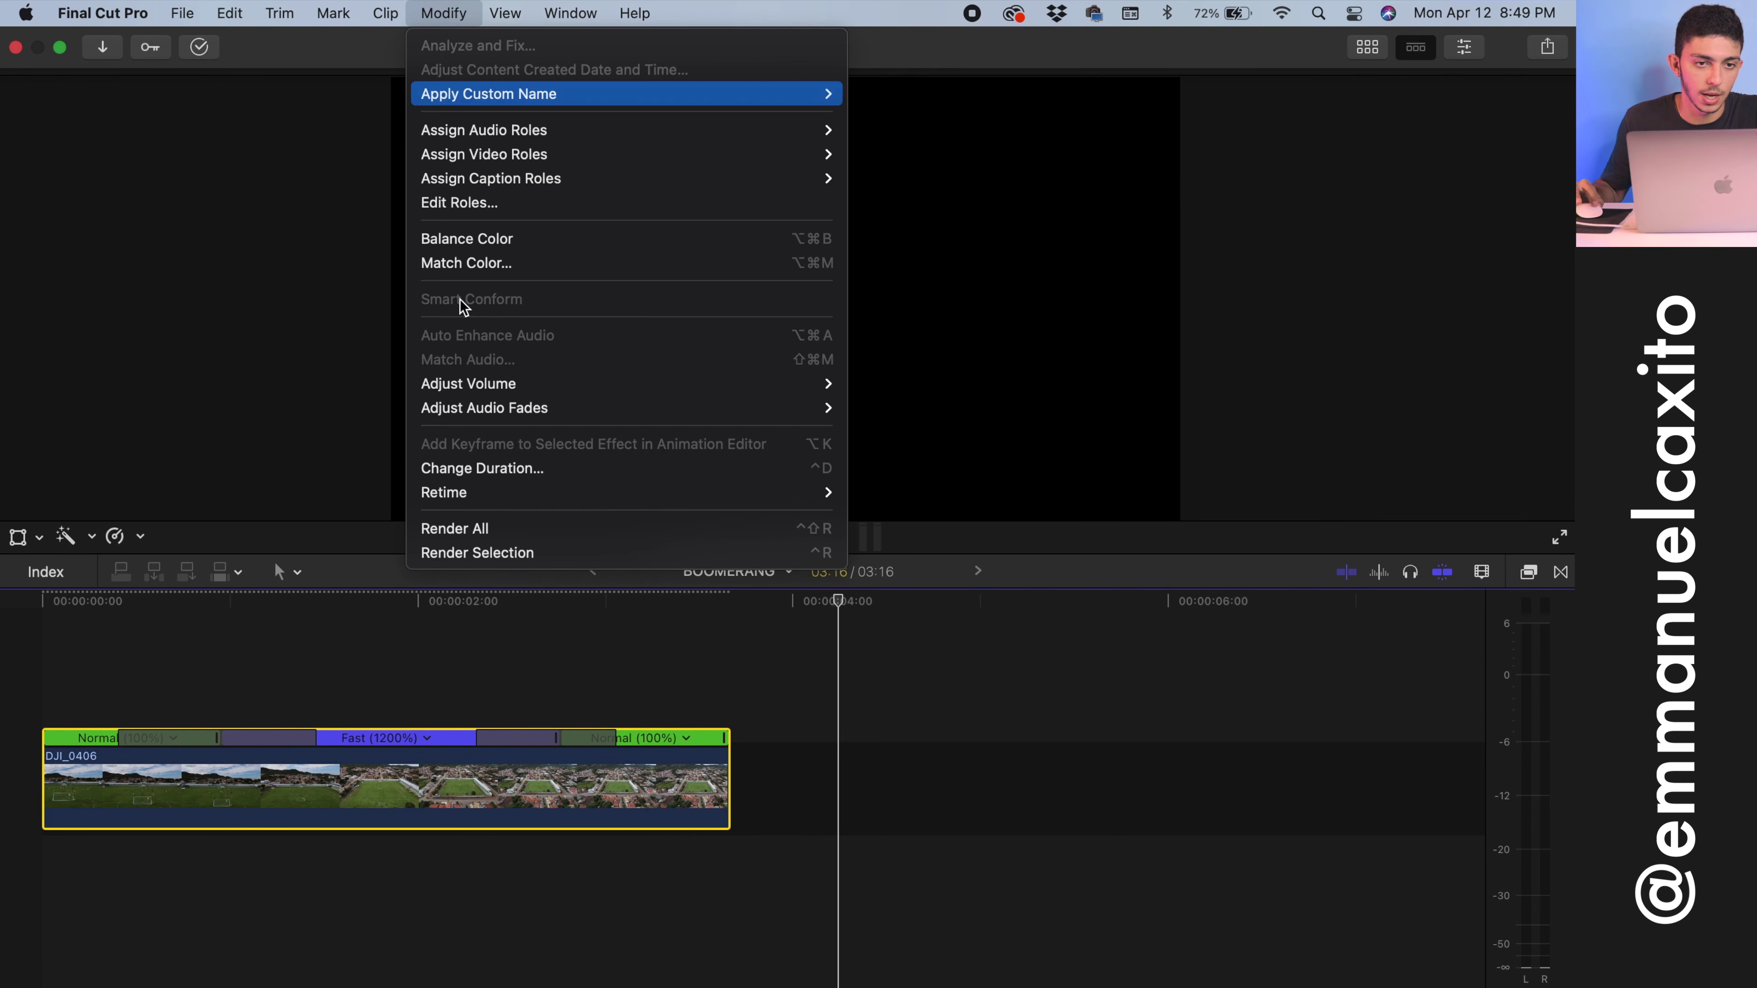
{"action": "left_click", "coordinate": [551, 552]}
{"action": "key", "text": "Home"}
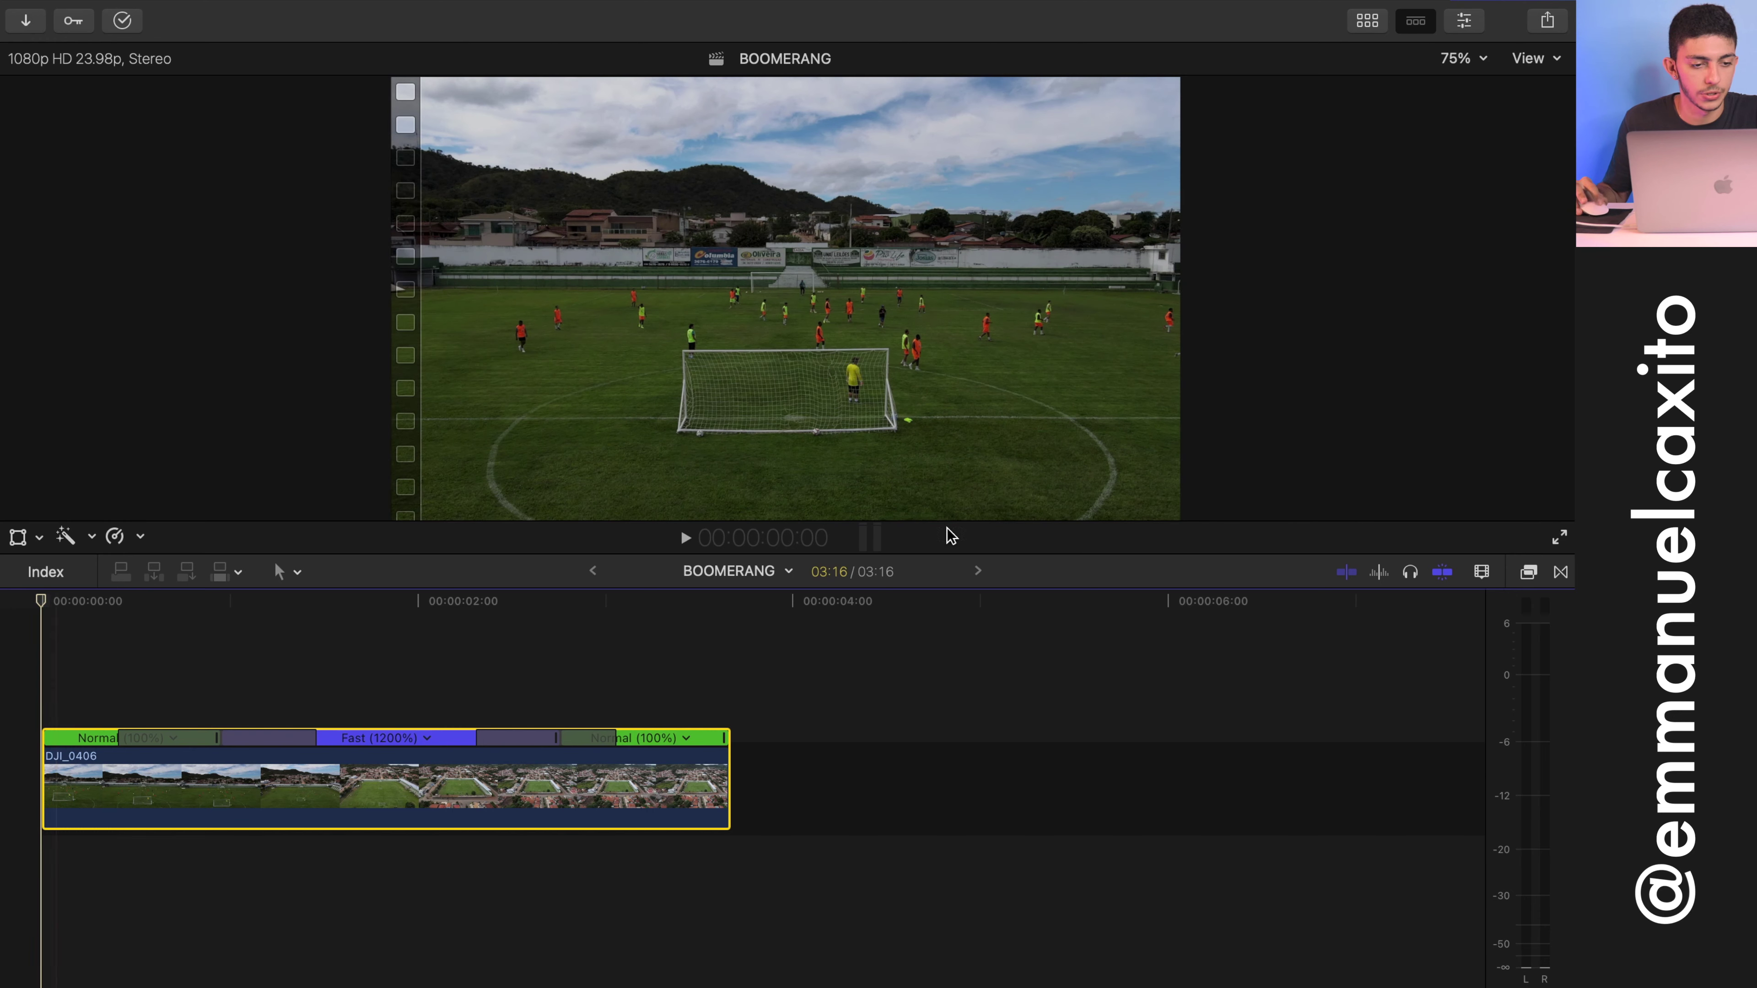
{"action": "left_click", "coordinate": [685, 537]}
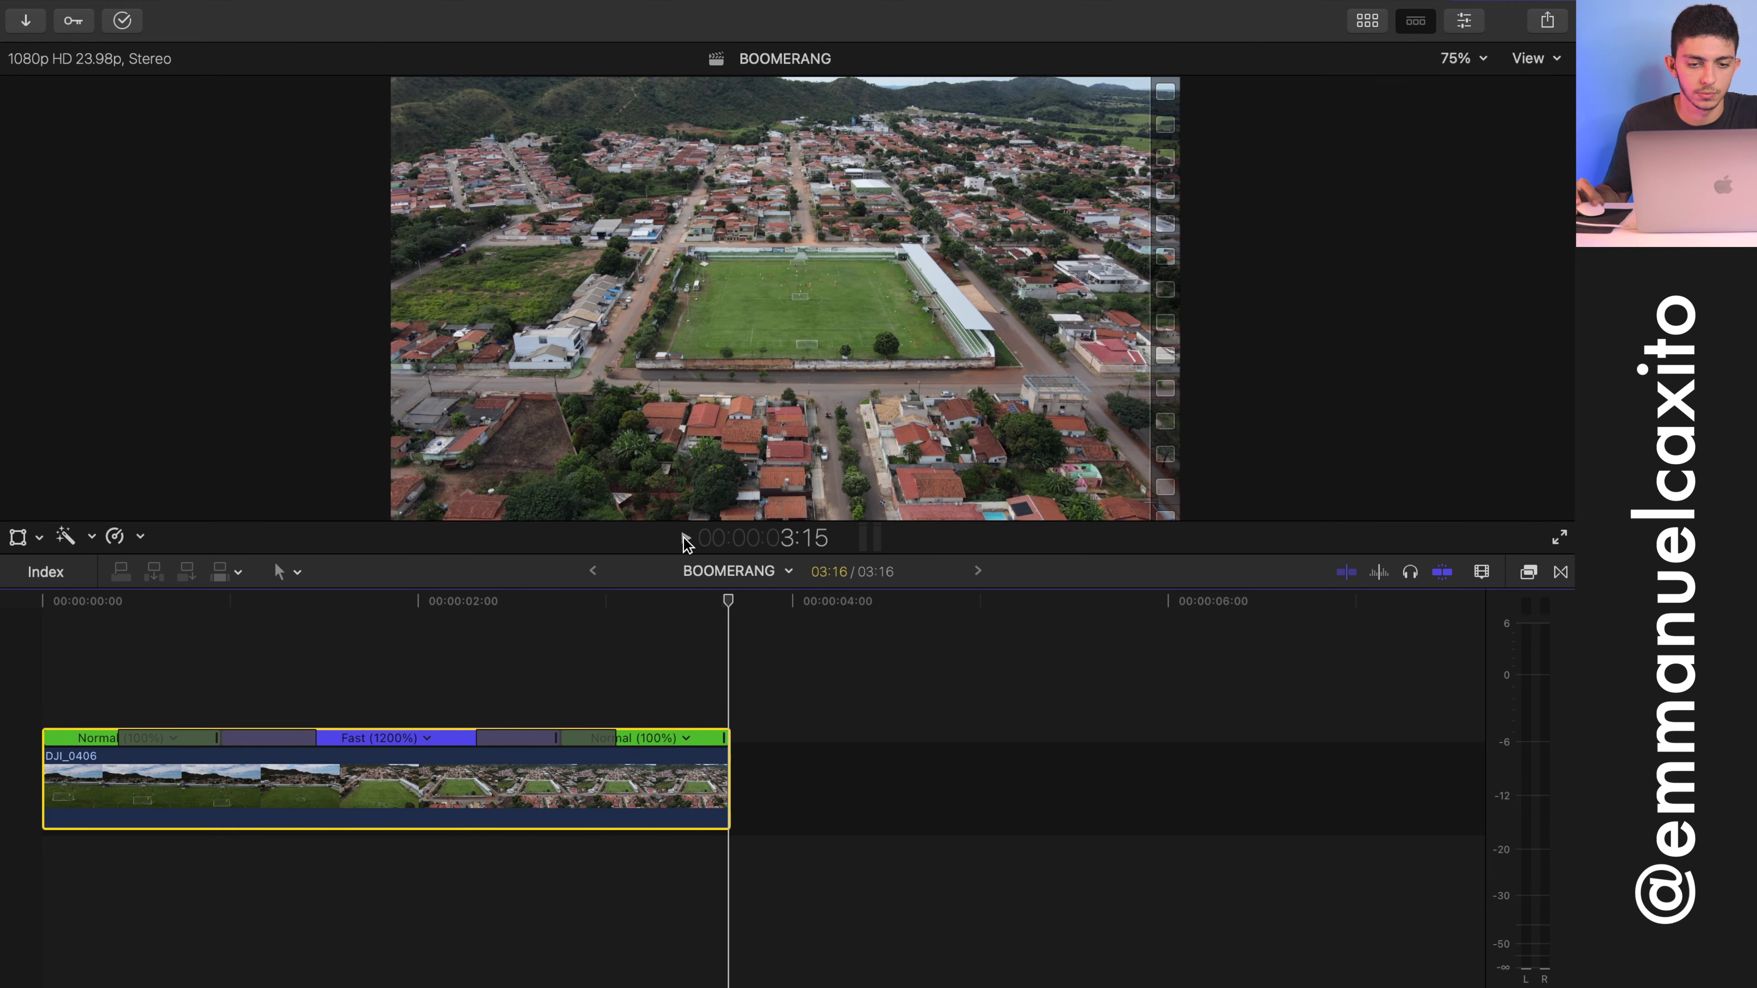
{"action": "left_click", "coordinate": [43, 629]}
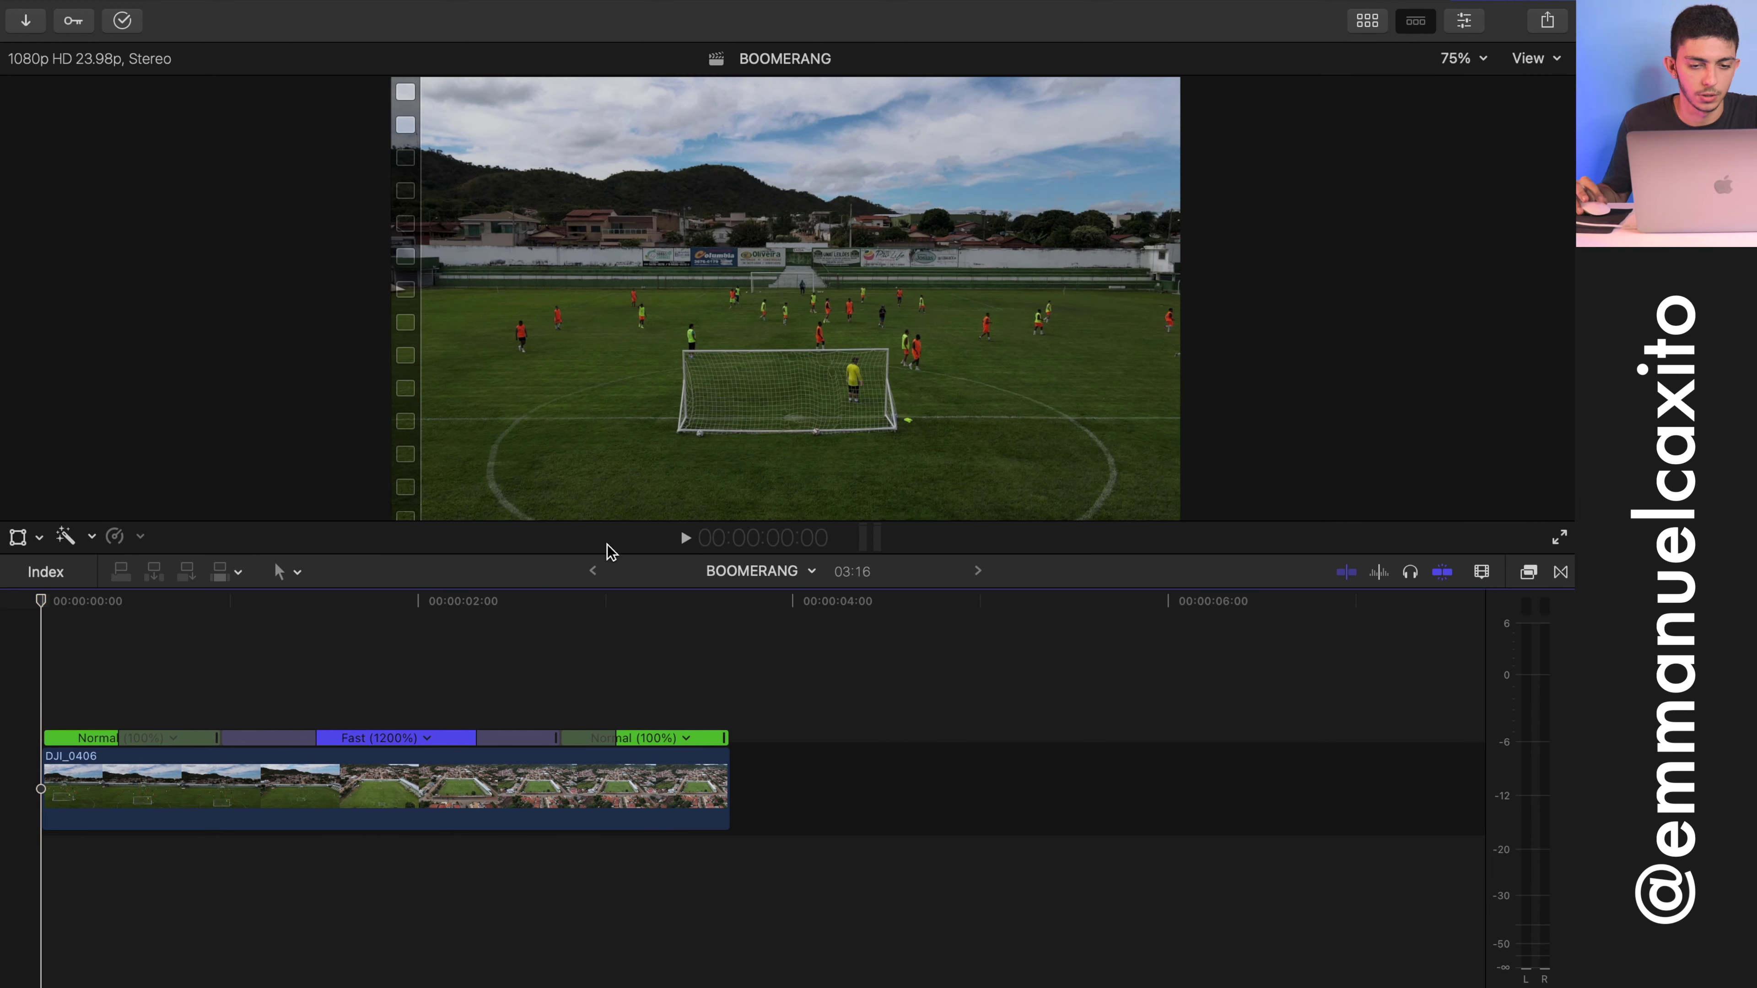
{"action": "left_click", "coordinate": [687, 537]}
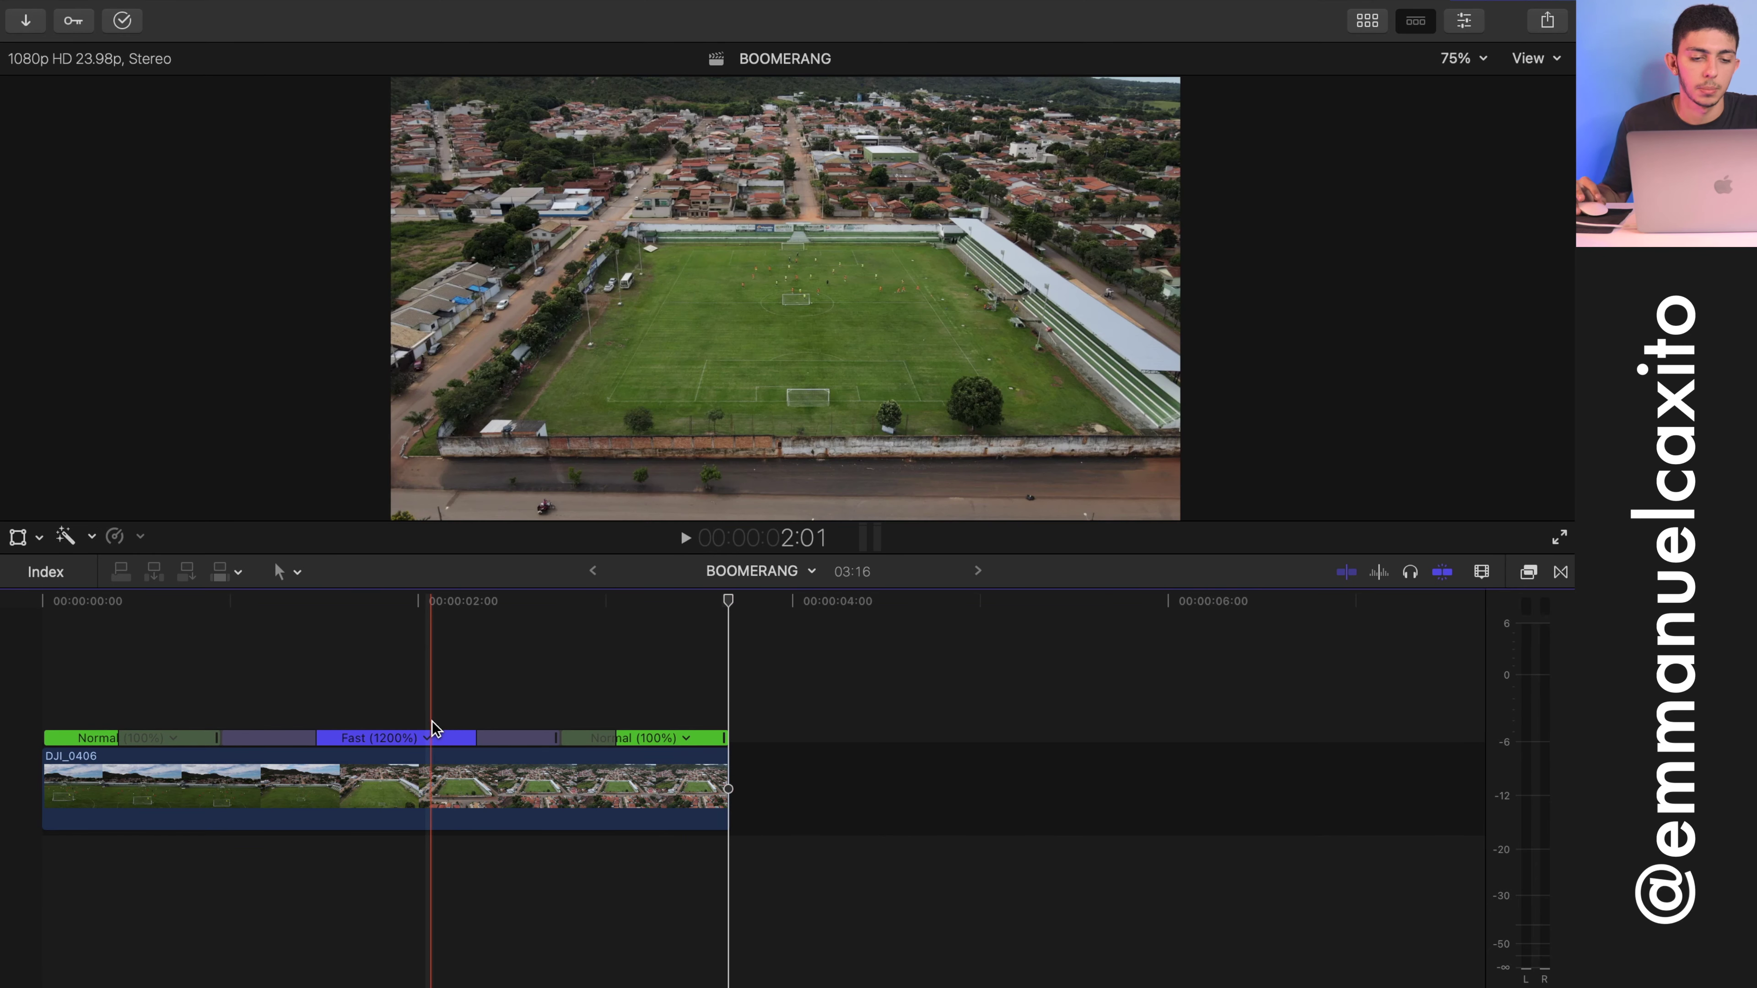
Step: Set the custom speed rate of the clip's middle segment to 2000%
{"action": "left_click", "coordinate": [247, 644]}
{"action": "key", "text": "Home"}
{"action": "left_click", "coordinate": [428, 738]}
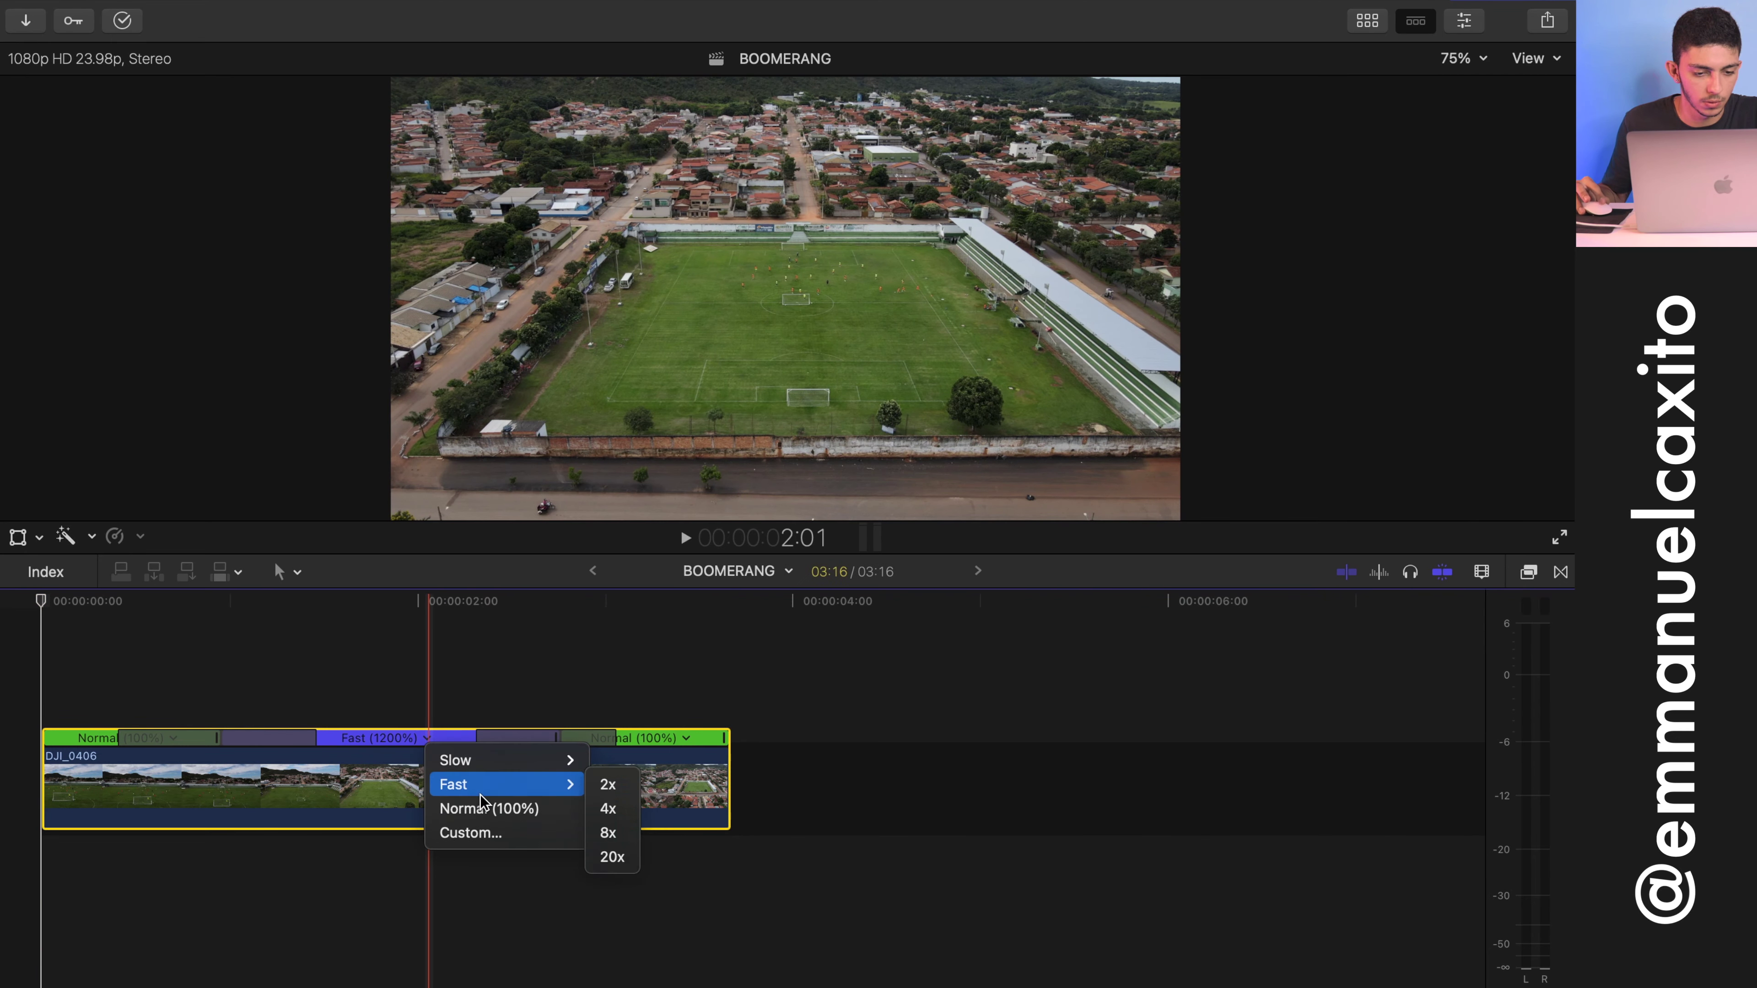
{"action": "left_click", "coordinate": [486, 833]}
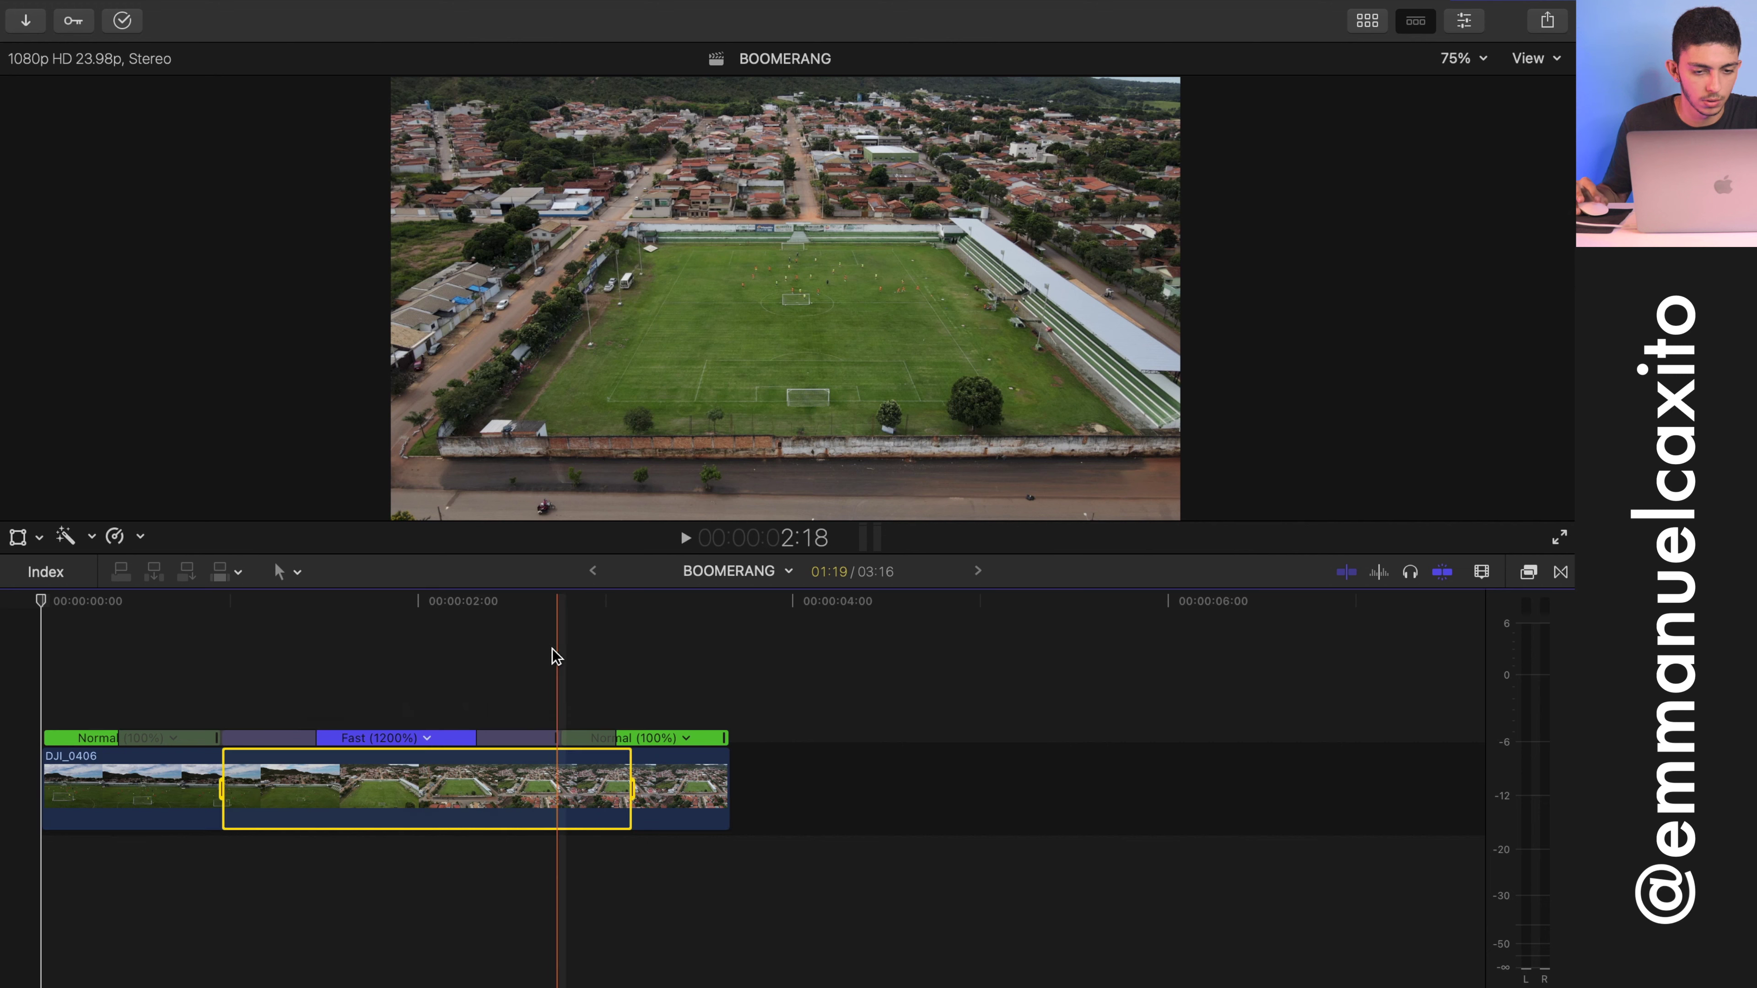
{"action": "double_click", "coordinate": [449, 614]}
{"action": "type", "text": "2000"}
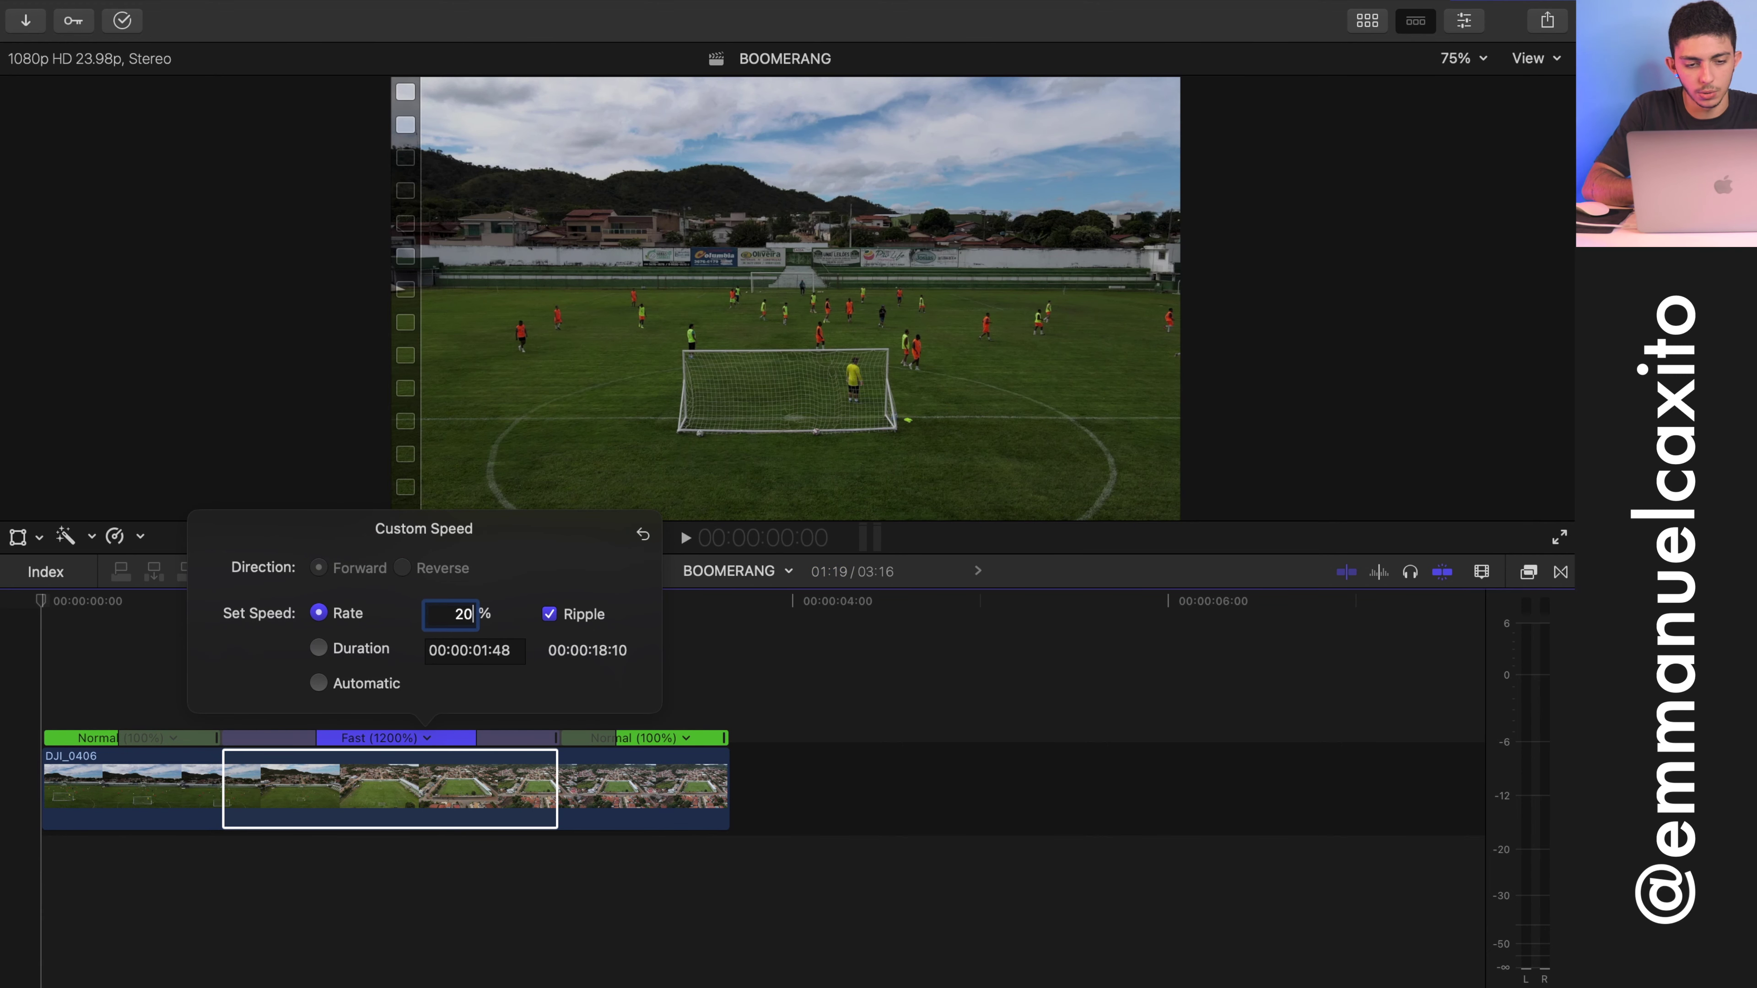
{"action": "key", "text": "Return"}
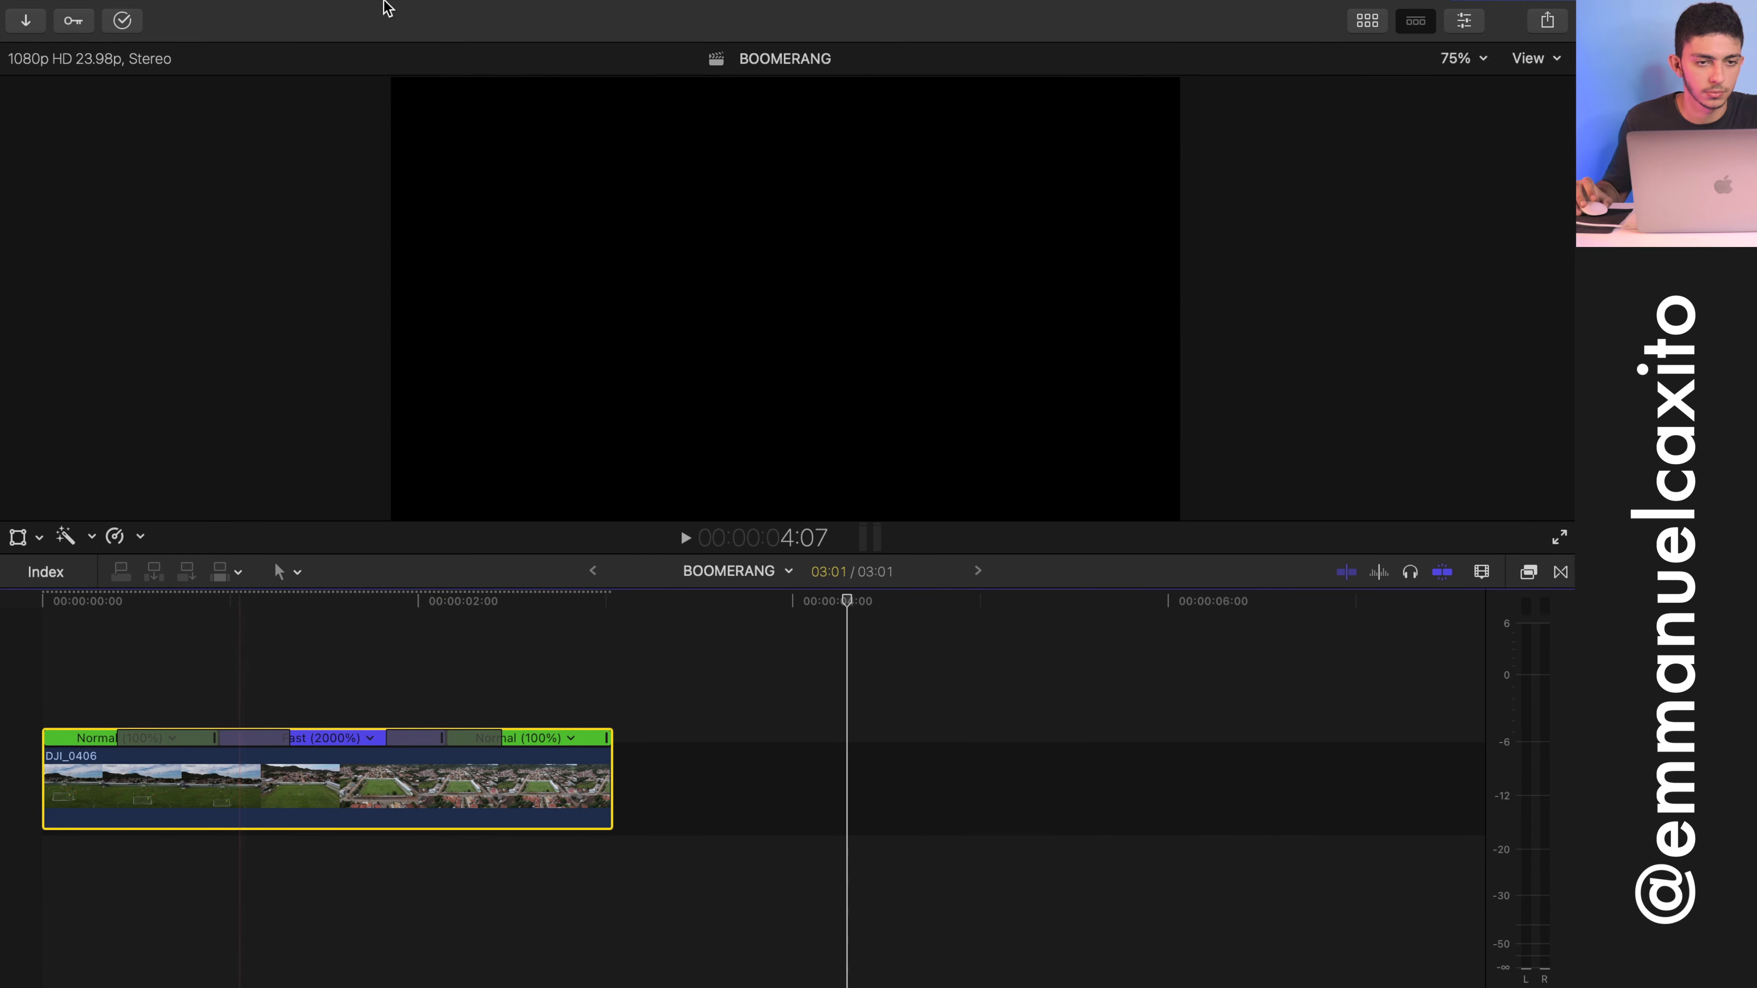
Step: Render the selected retimed clip and play it back from the start of the timeline
{"action": "mouse_move", "coordinate": [367, 15]}
{"action": "left_click", "coordinate": [454, 16]}
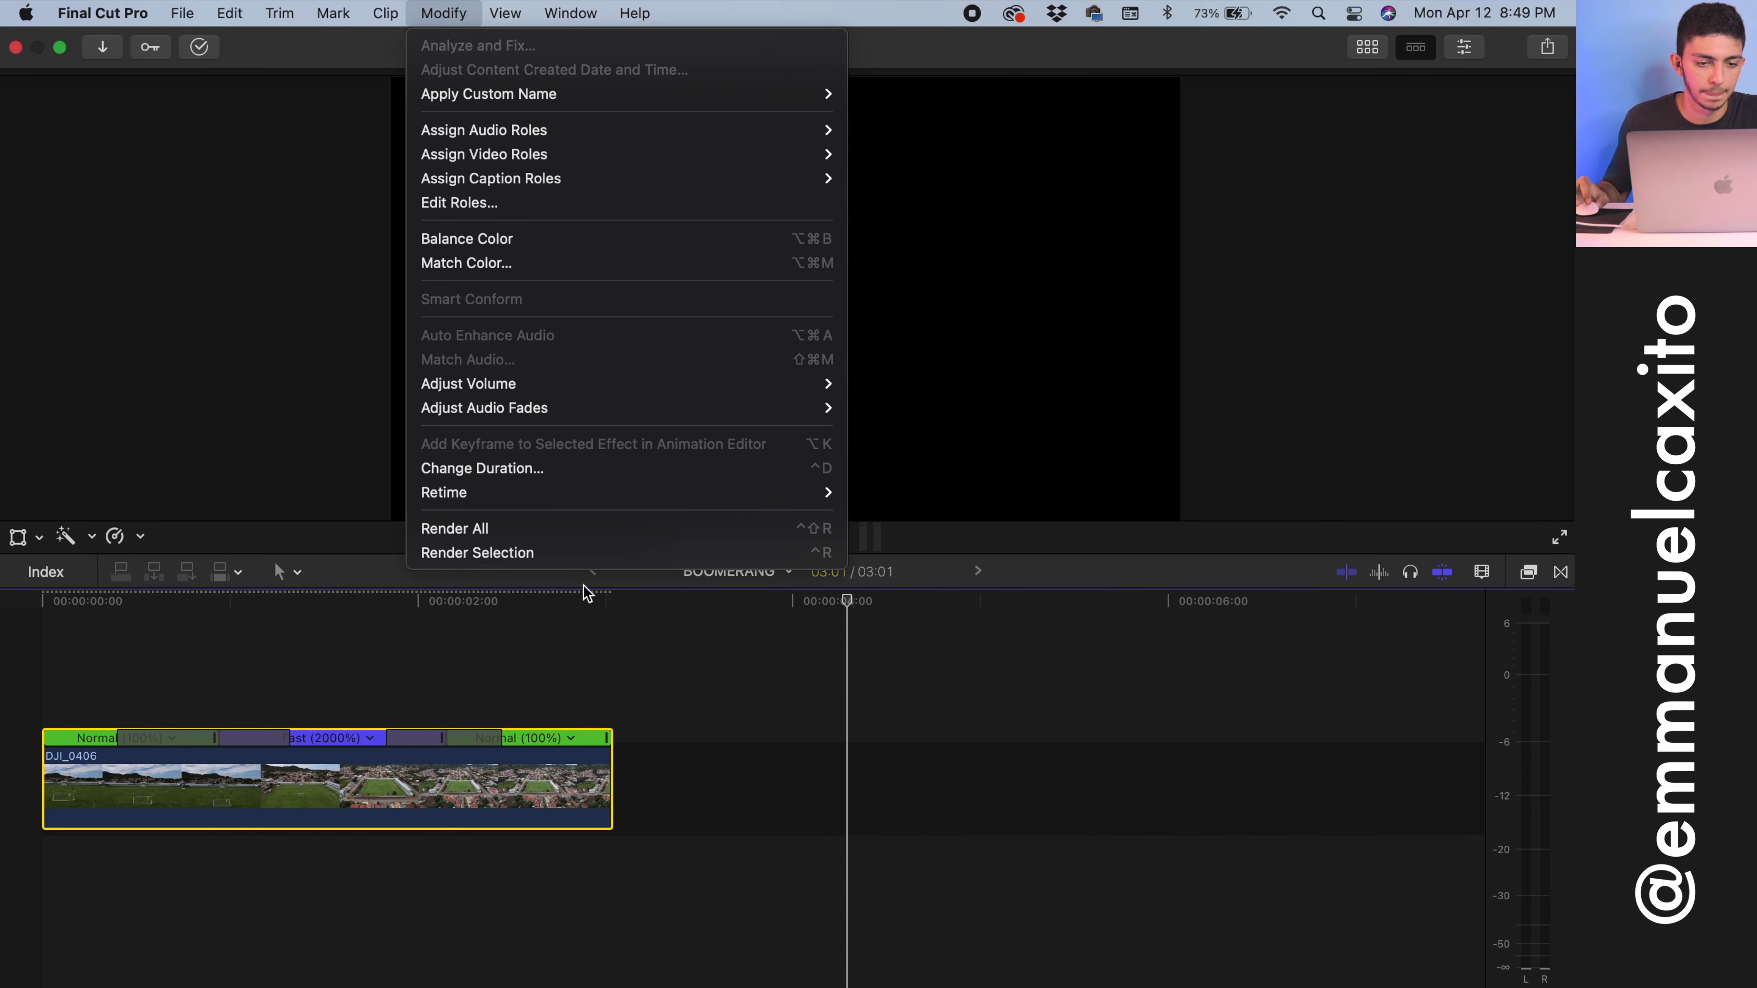
{"action": "left_click", "coordinate": [590, 554]}
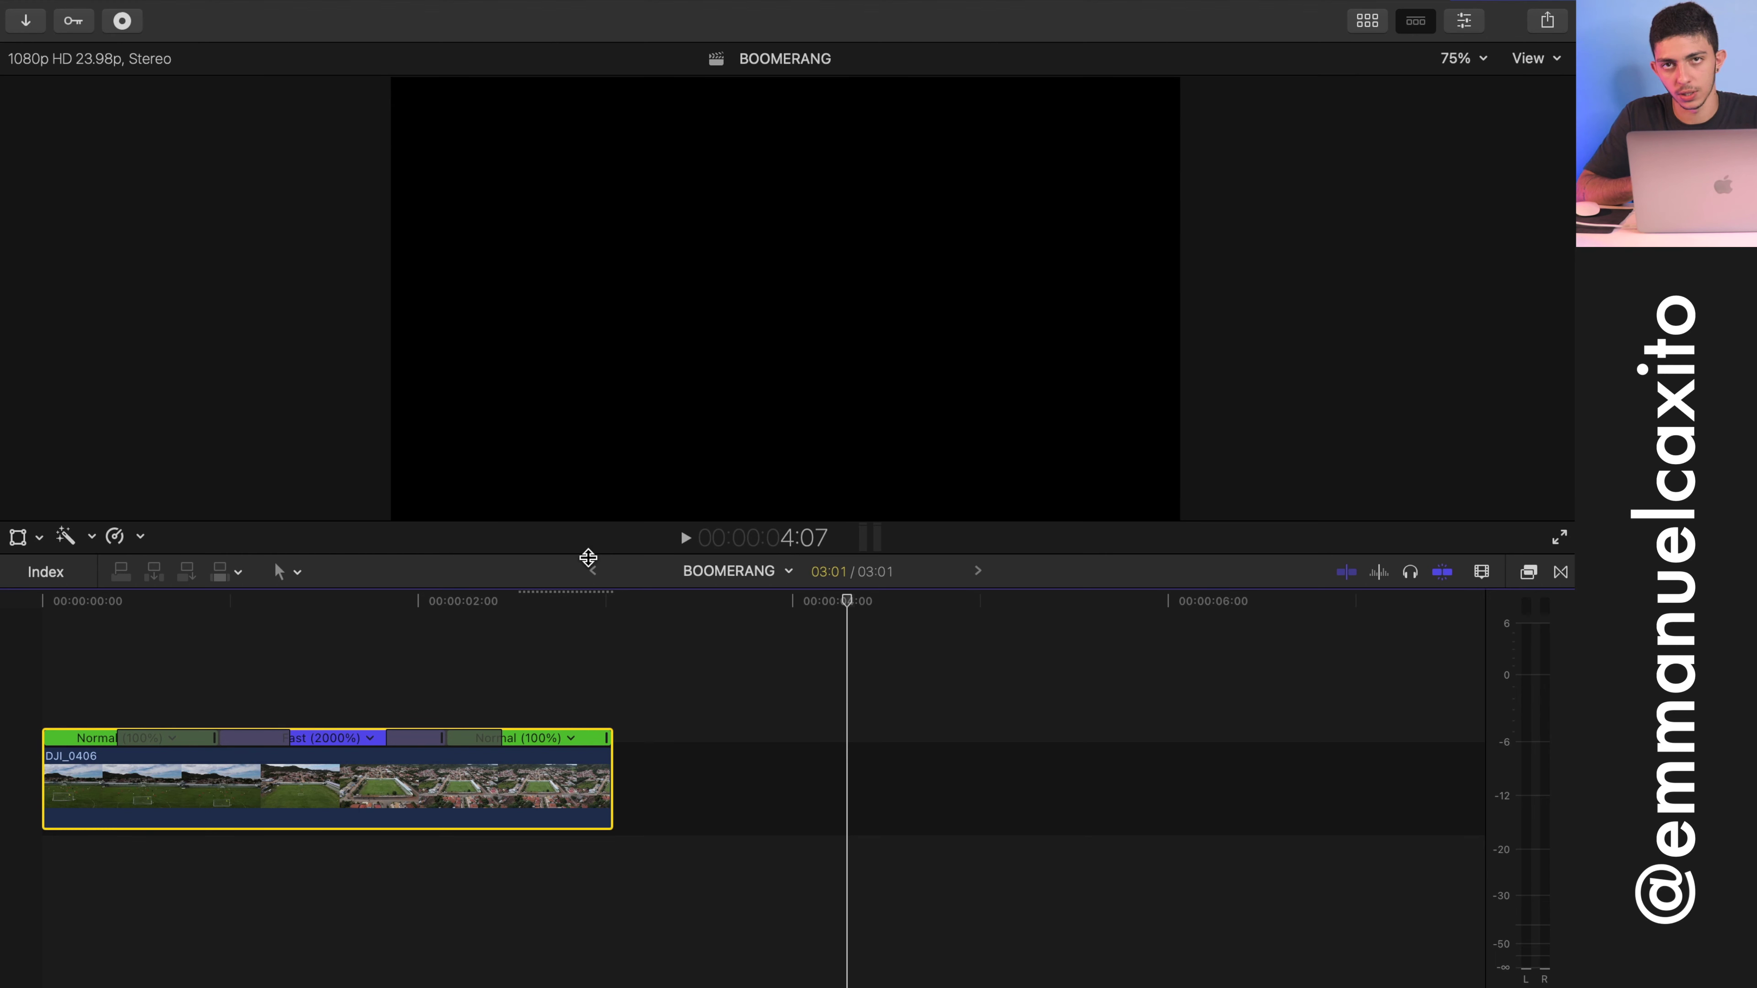
{"action": "left_click", "coordinate": [299, 651]}
{"action": "left_click", "coordinate": [297, 603]}
{"action": "key", "text": "Home"}
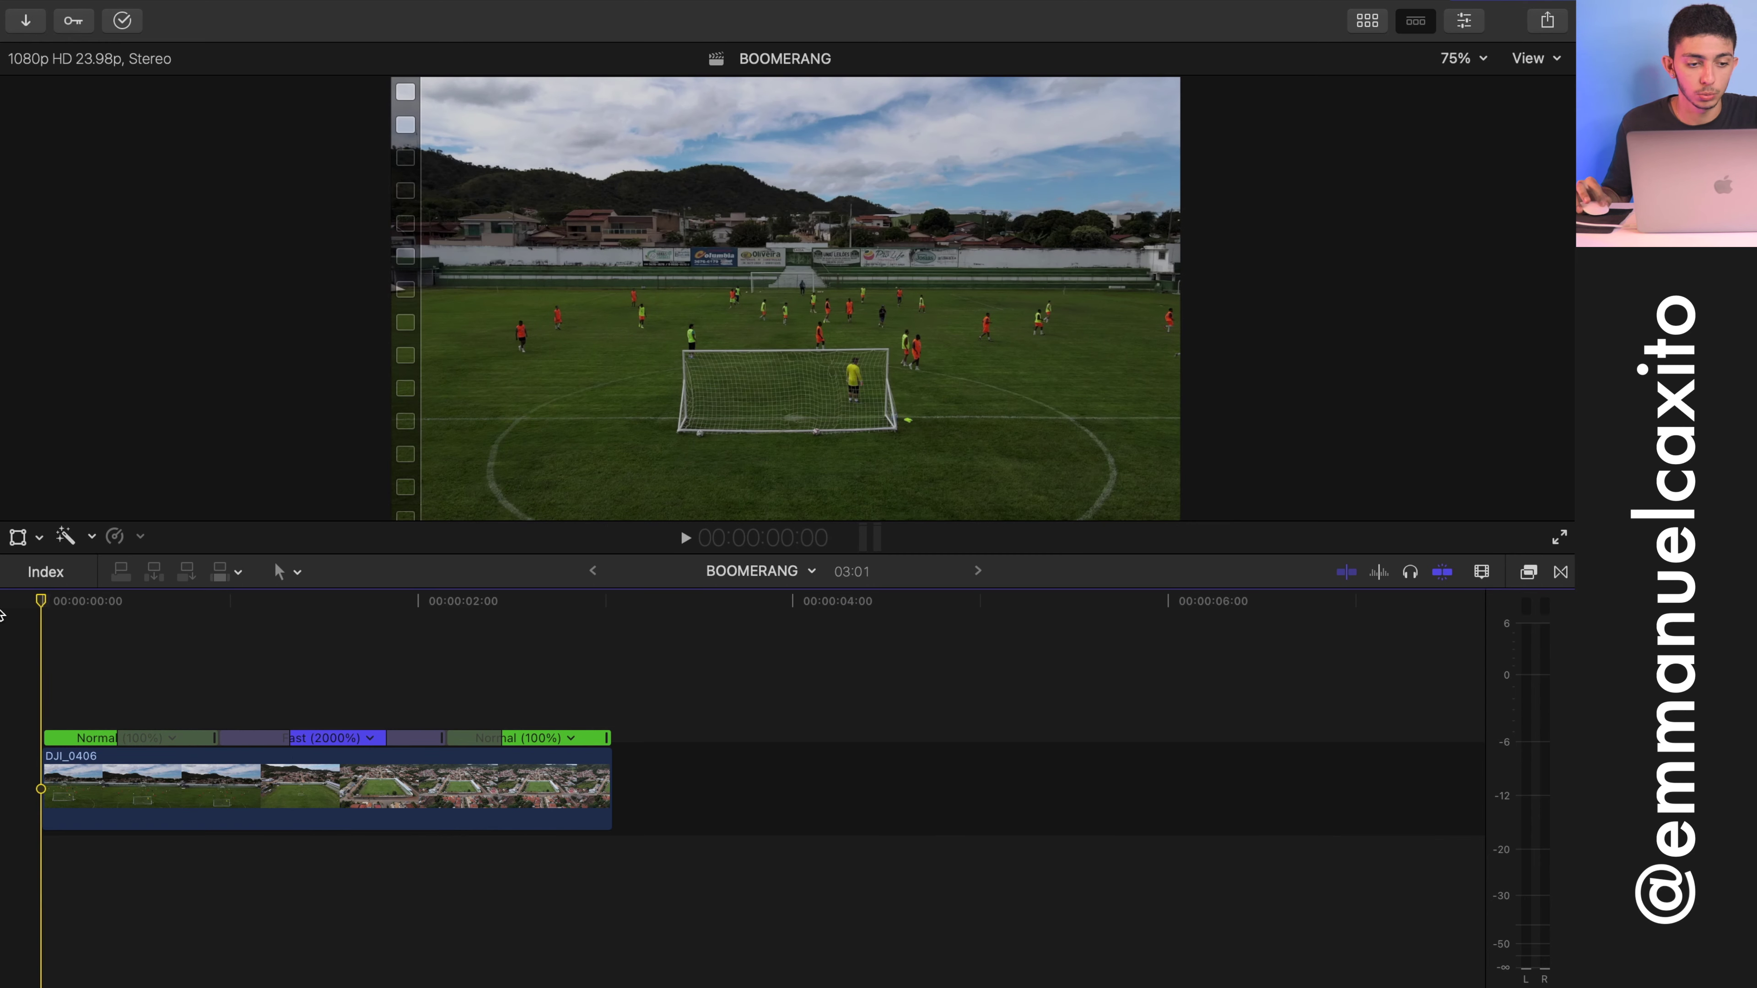
{"action": "left_click", "coordinate": [685, 539]}
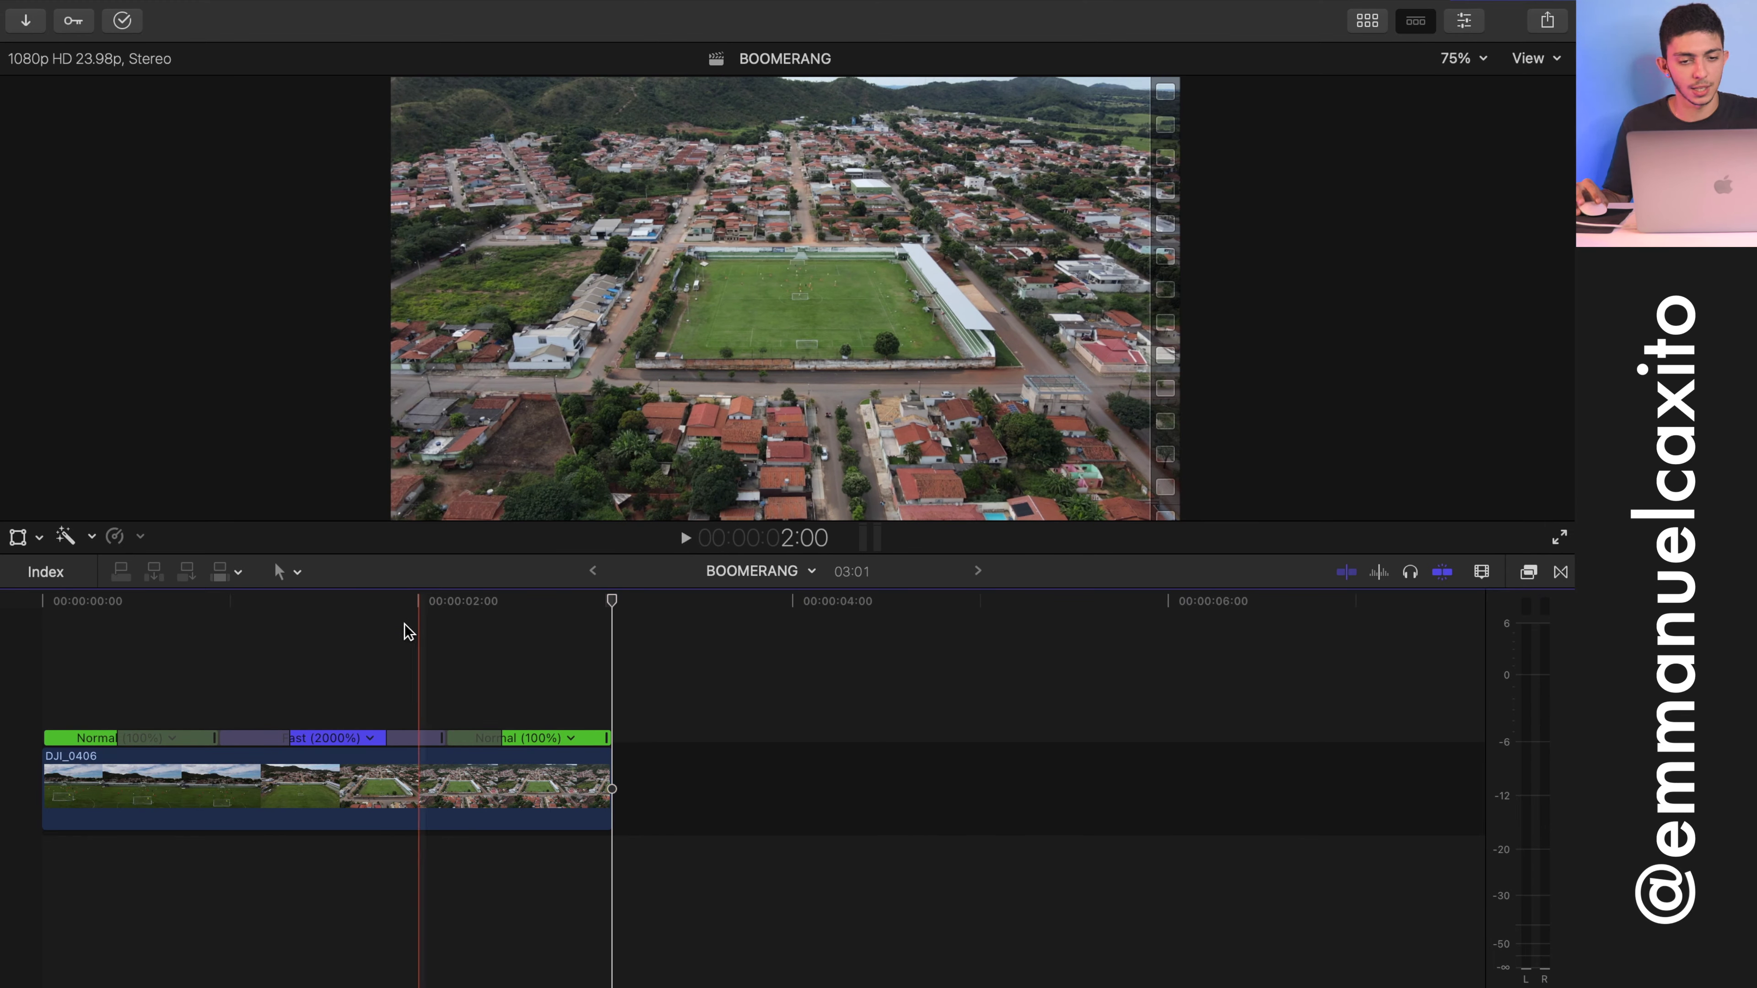
Step: Turn the retimed clip into a compound clip named BOOMERANG Clip in the 4-11-21 event
{"action": "left_click", "coordinate": [316, 697]}
{"action": "left_click", "coordinate": [377, 787]}
{"action": "right_click", "coordinate": [391, 789]}
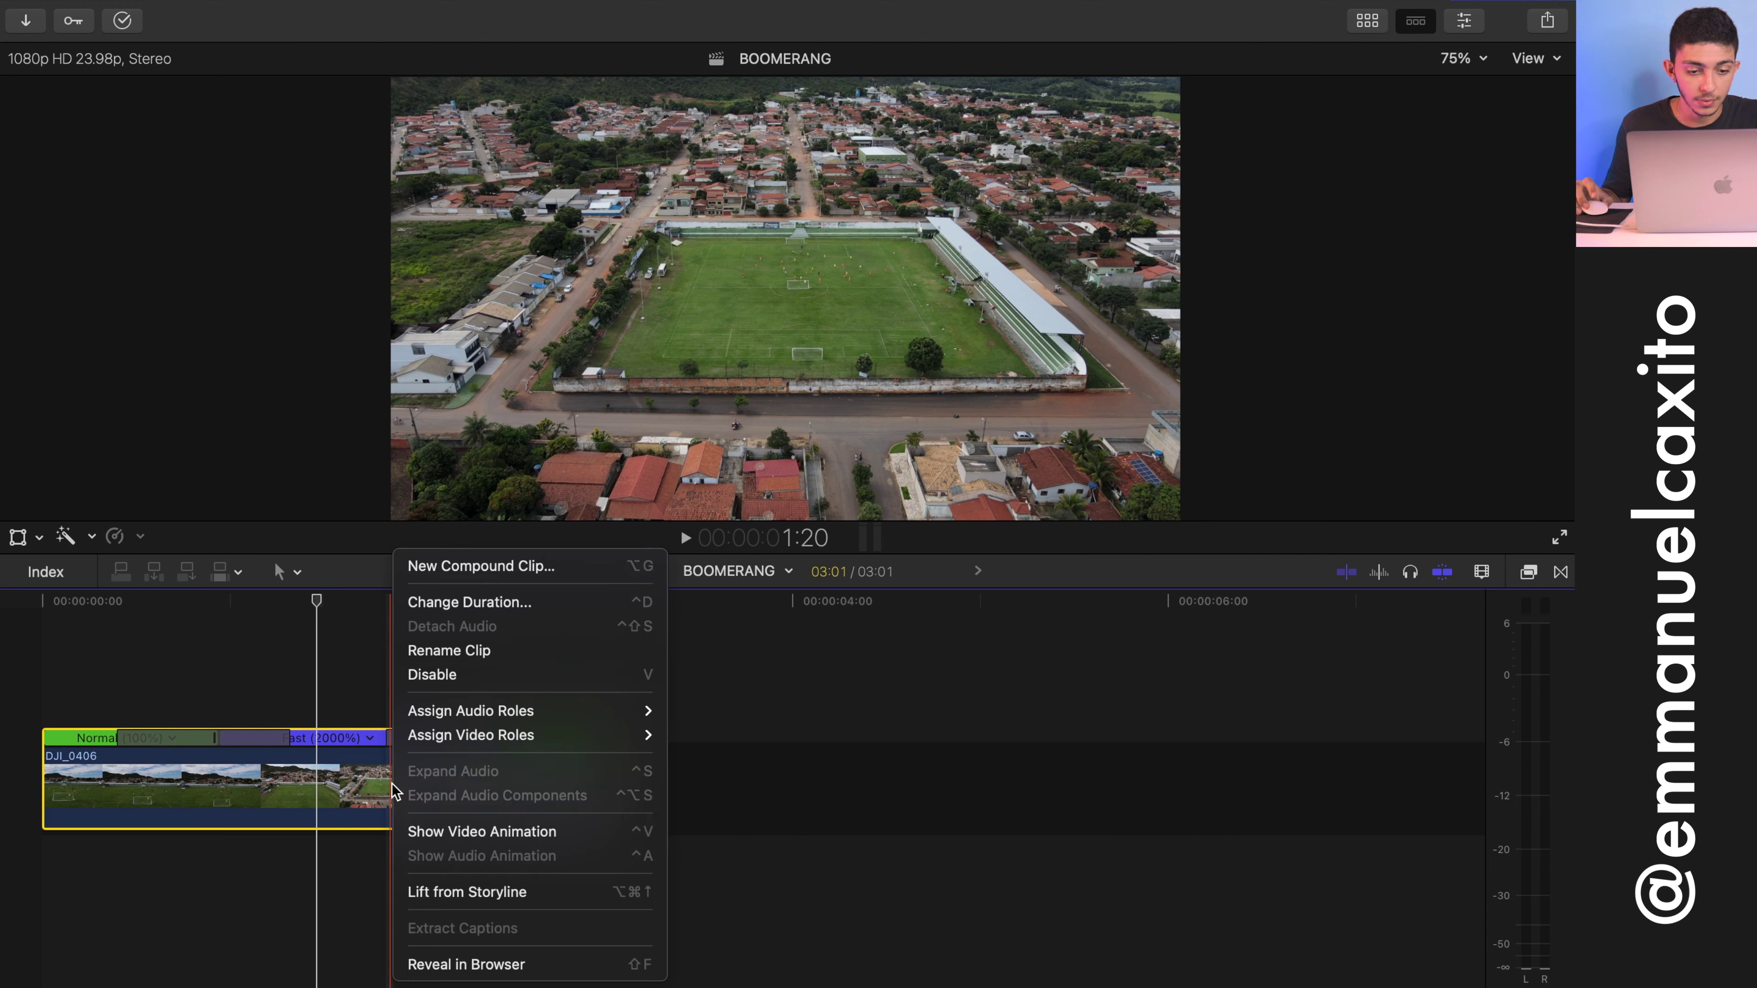
{"action": "left_click", "coordinate": [491, 566]}
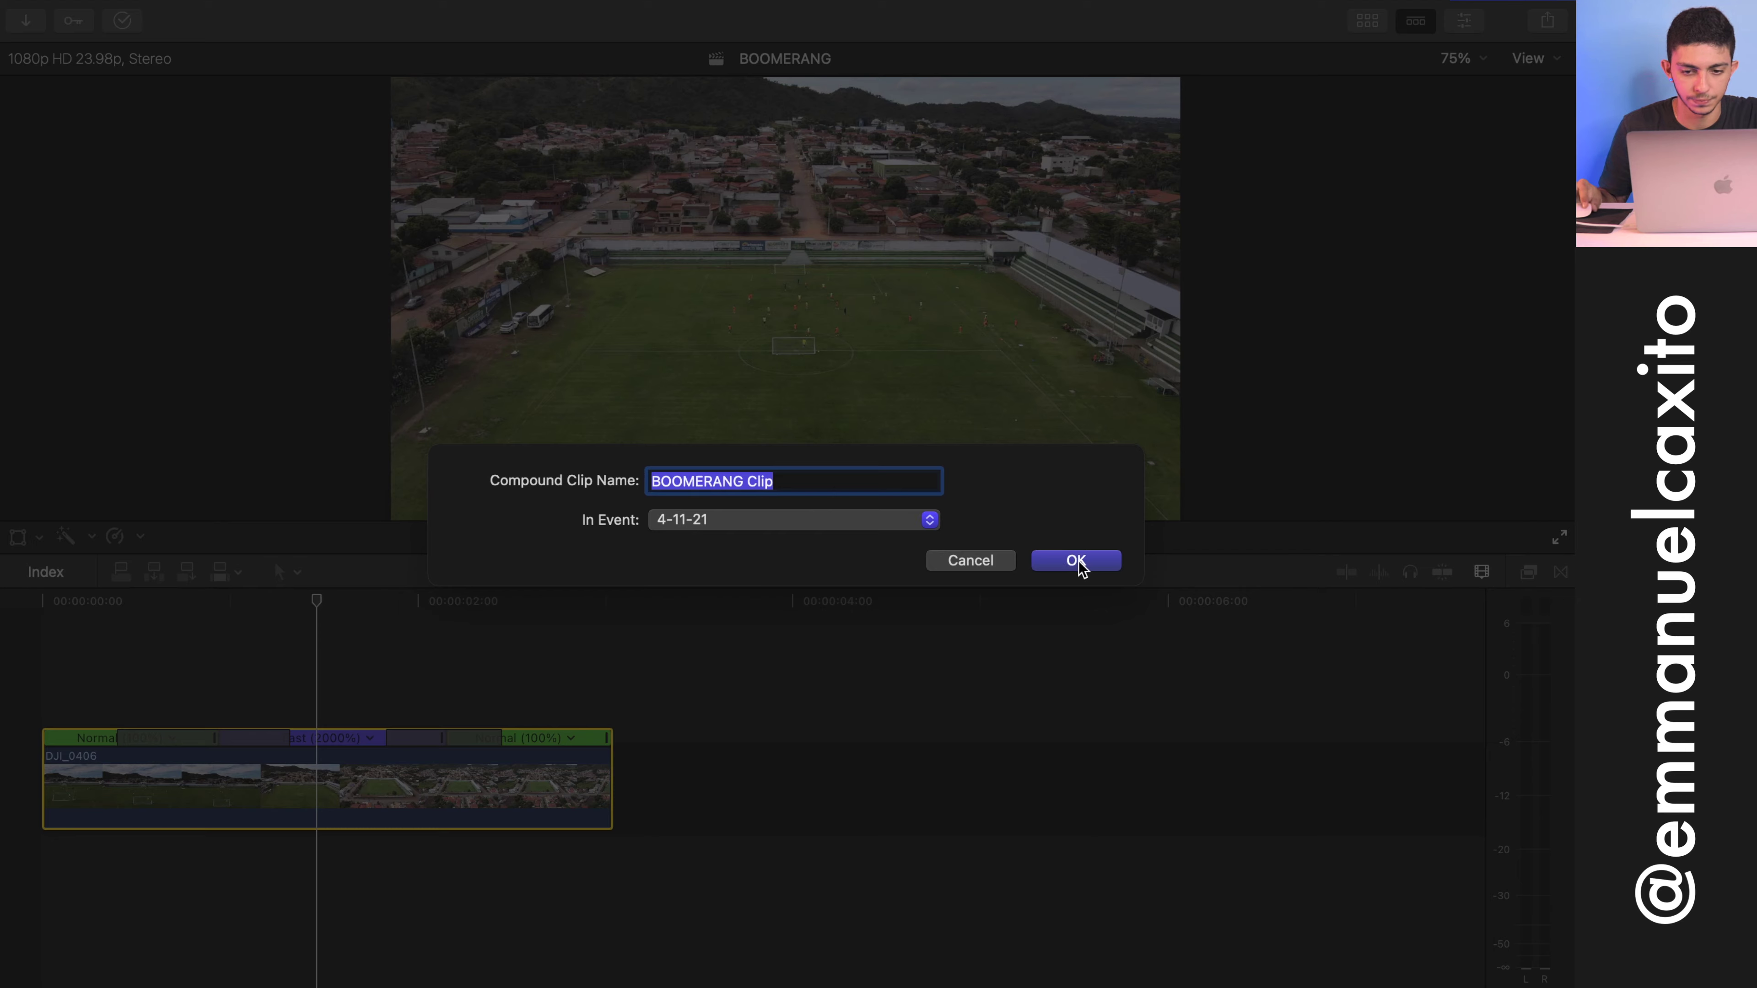
{"action": "left_click", "coordinate": [1076, 561]}
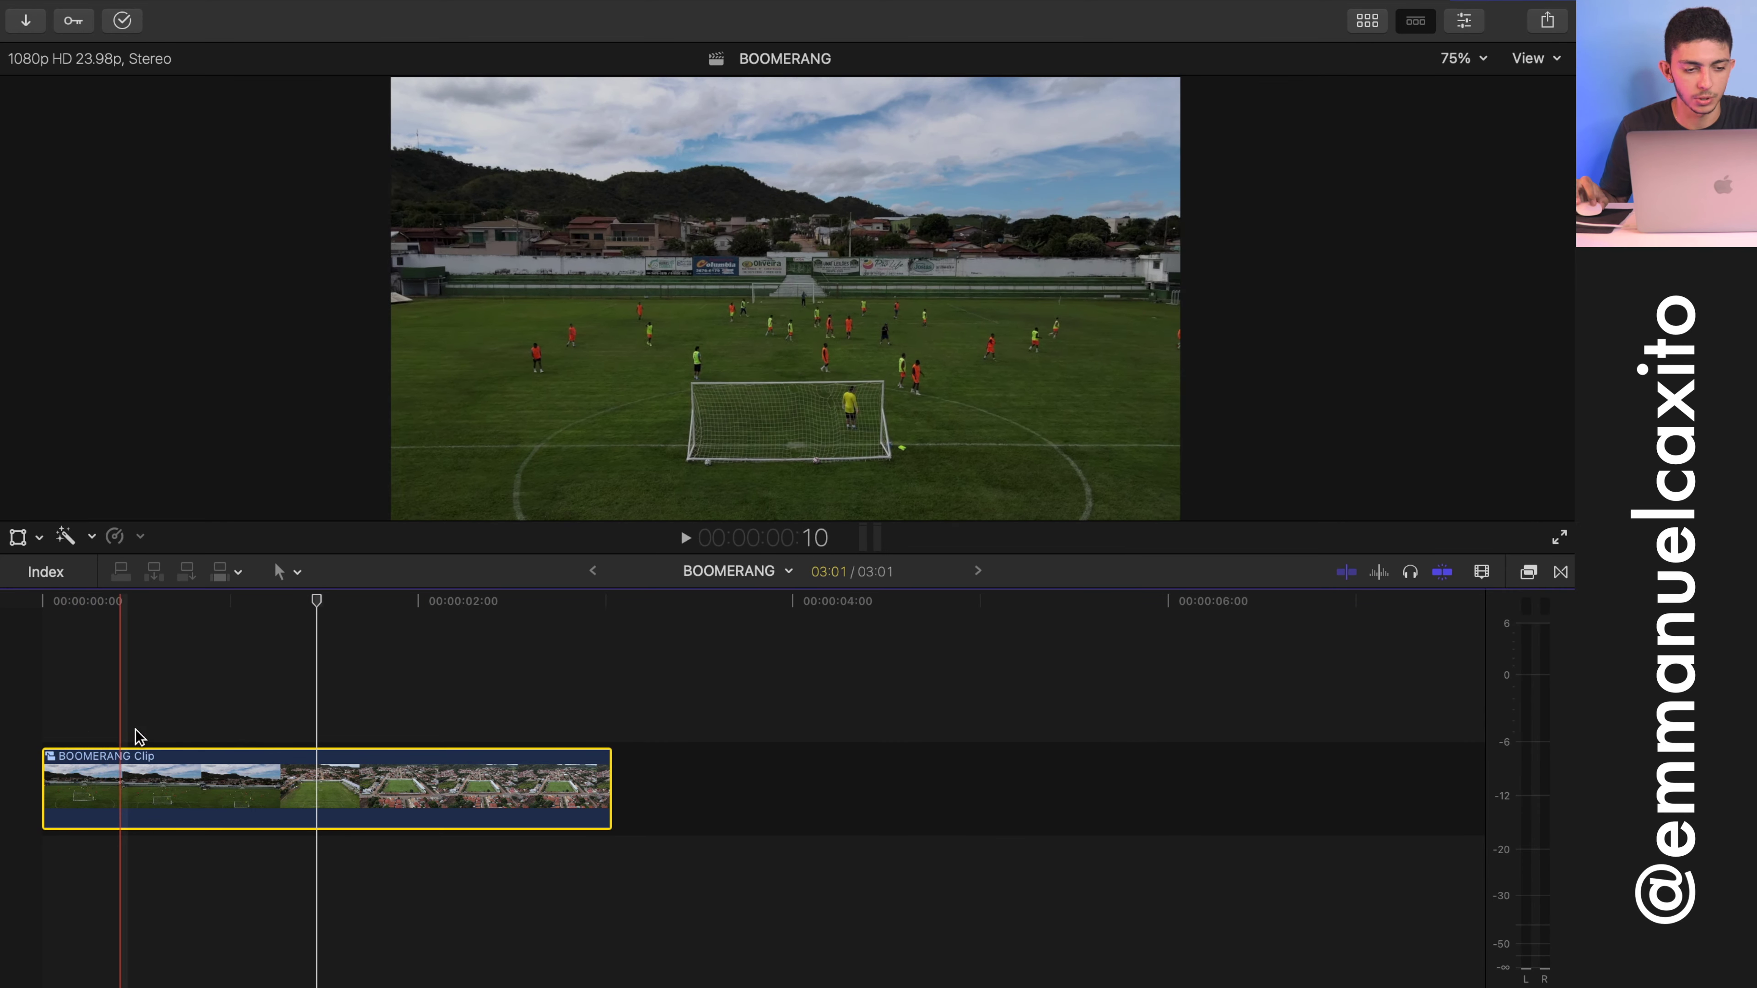
Step: Open the compound clip to inspect its contents and return to the BOOMERANG project timeline
{"action": "double_click", "coordinate": [429, 784]}
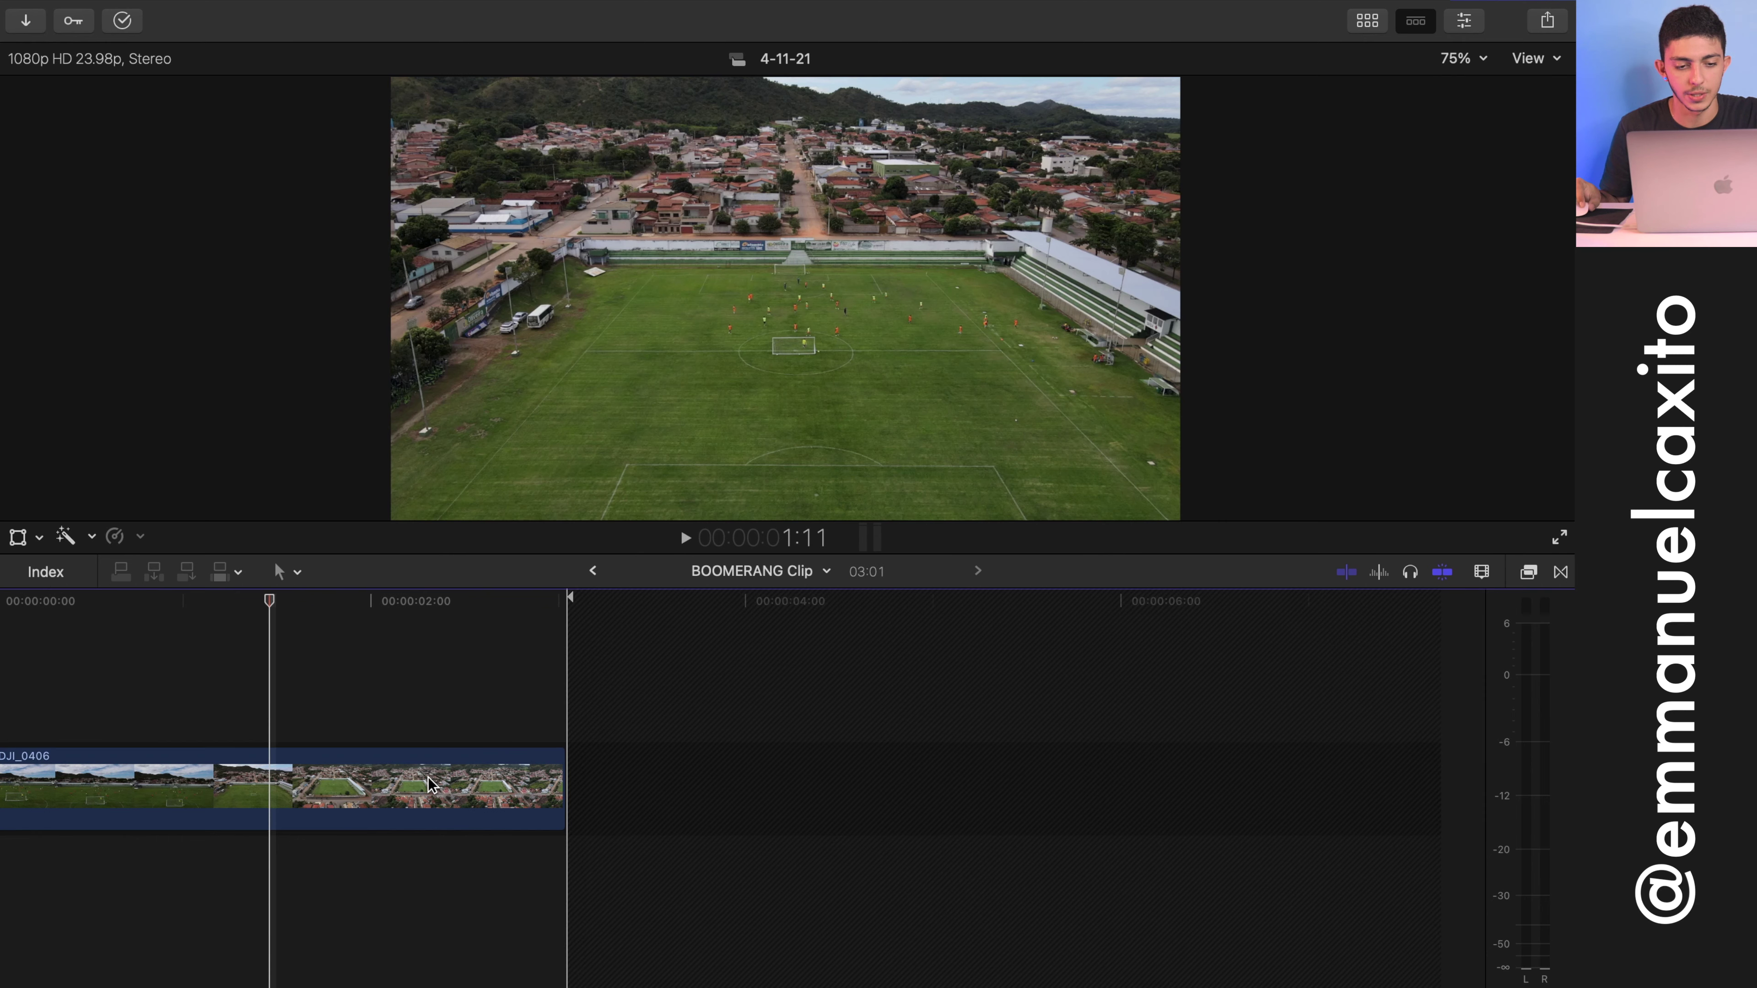
{"action": "scroll", "coordinate": [229, 761], "scroll_direction": "left", "scroll_amount": 2}
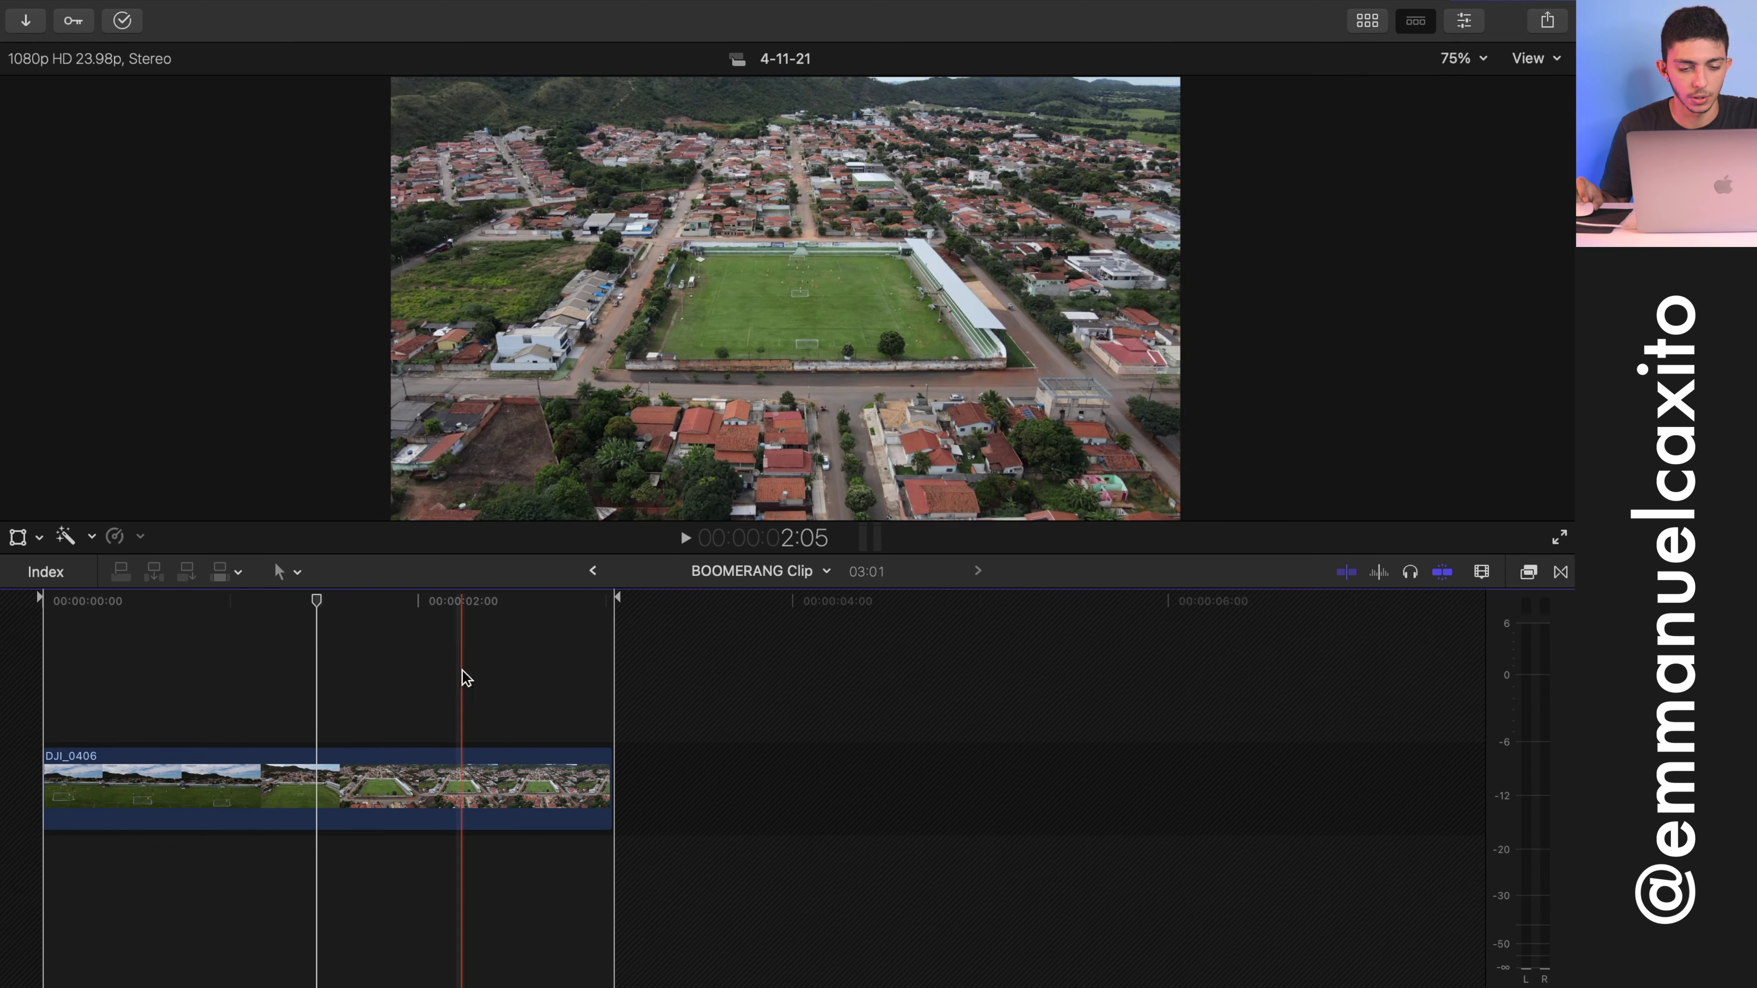
{"action": "left_click", "coordinate": [596, 569]}
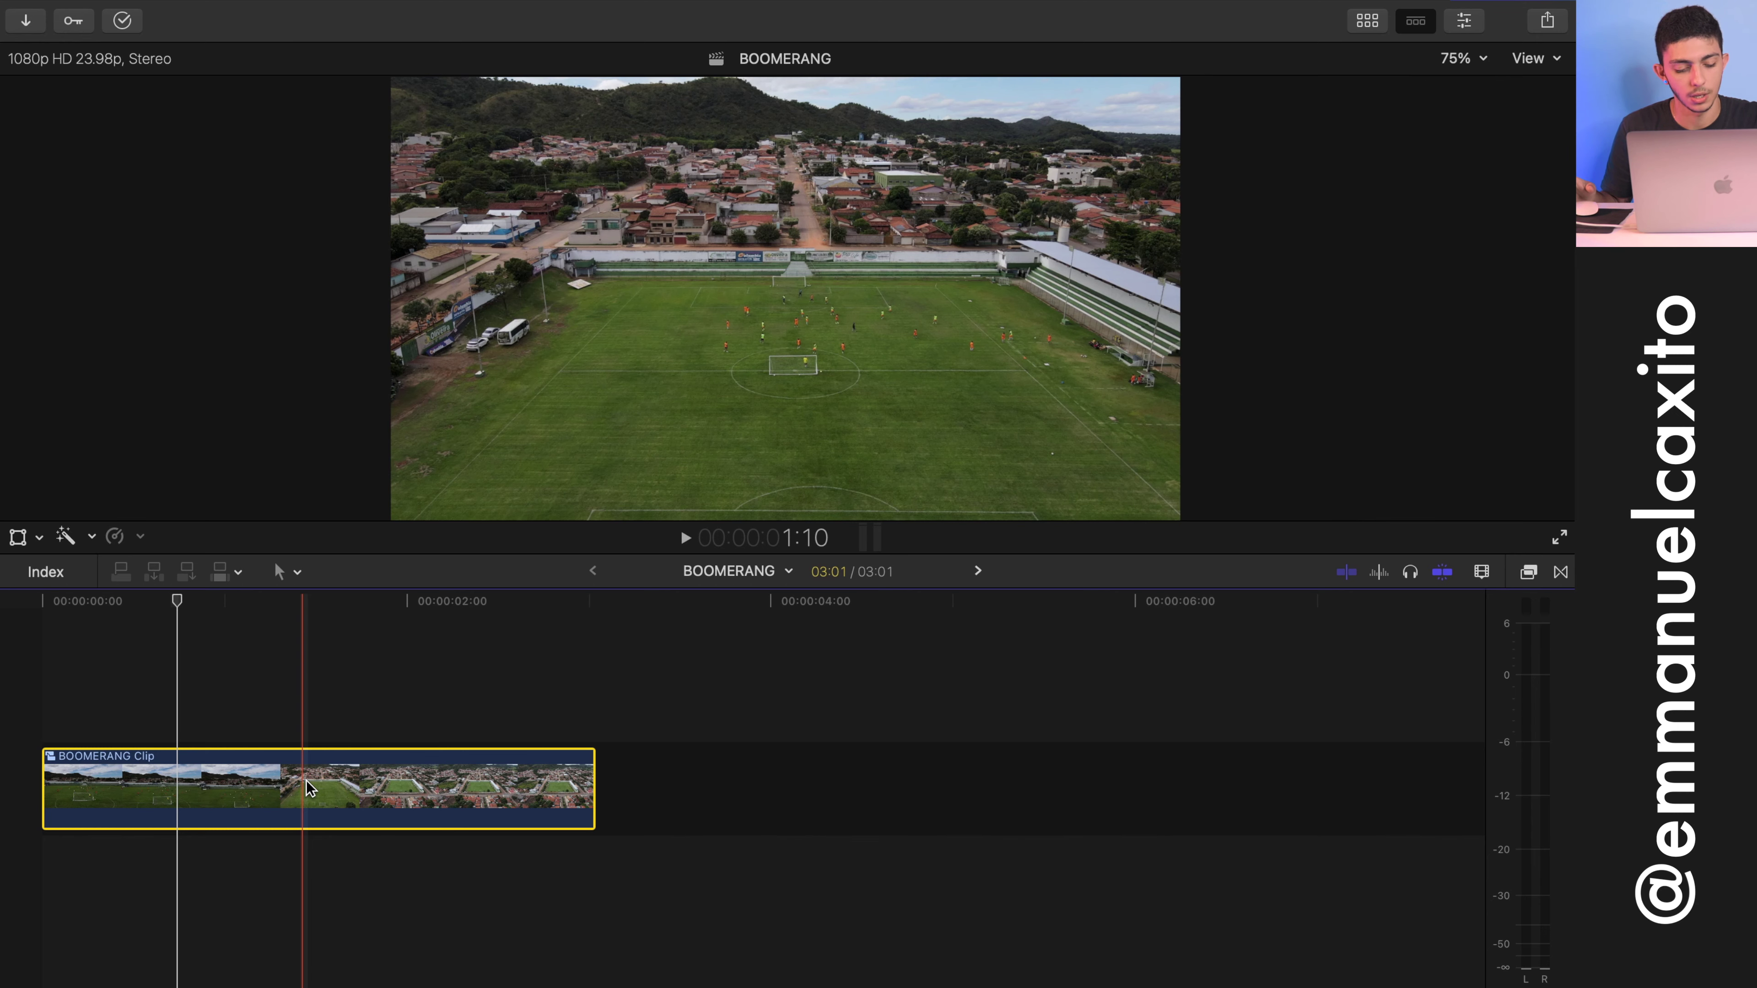
Step: Paste four more copies of the BOOMERANG compound clip one after another at the end of the timeline
{"action": "key", "text": "super+v"}
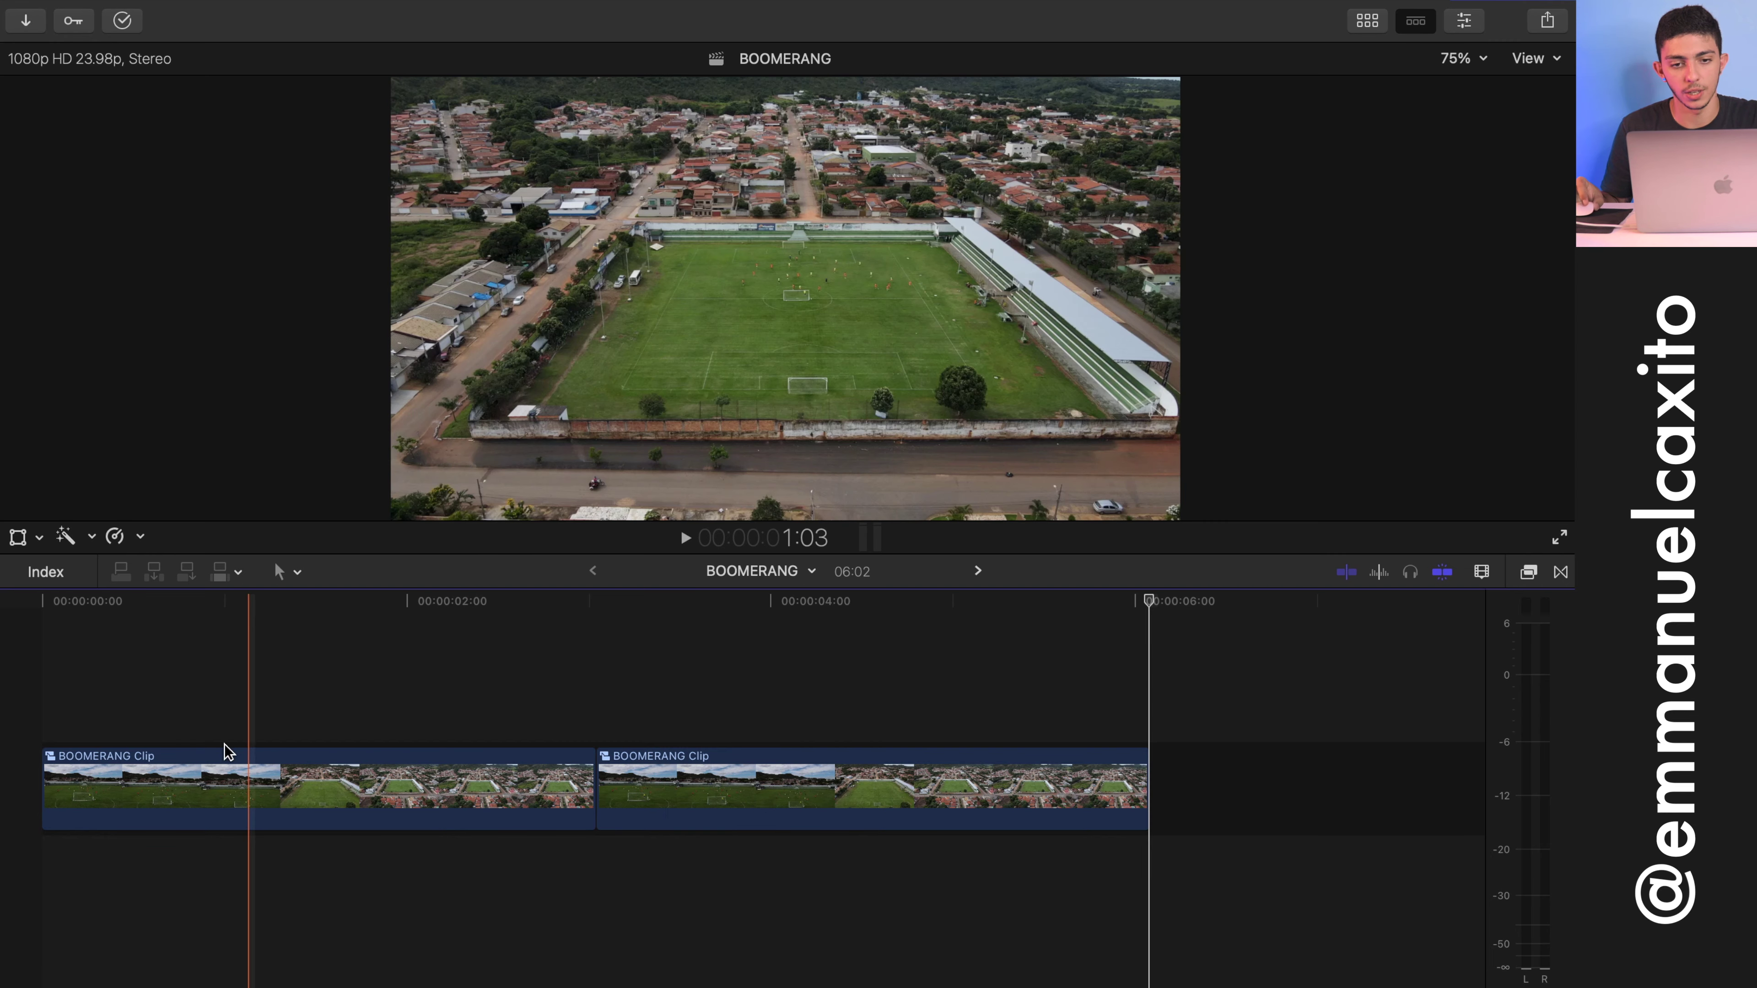
{"action": "scroll", "coordinate": [1043, 703], "scroll_direction": "right", "scroll_amount": 2}
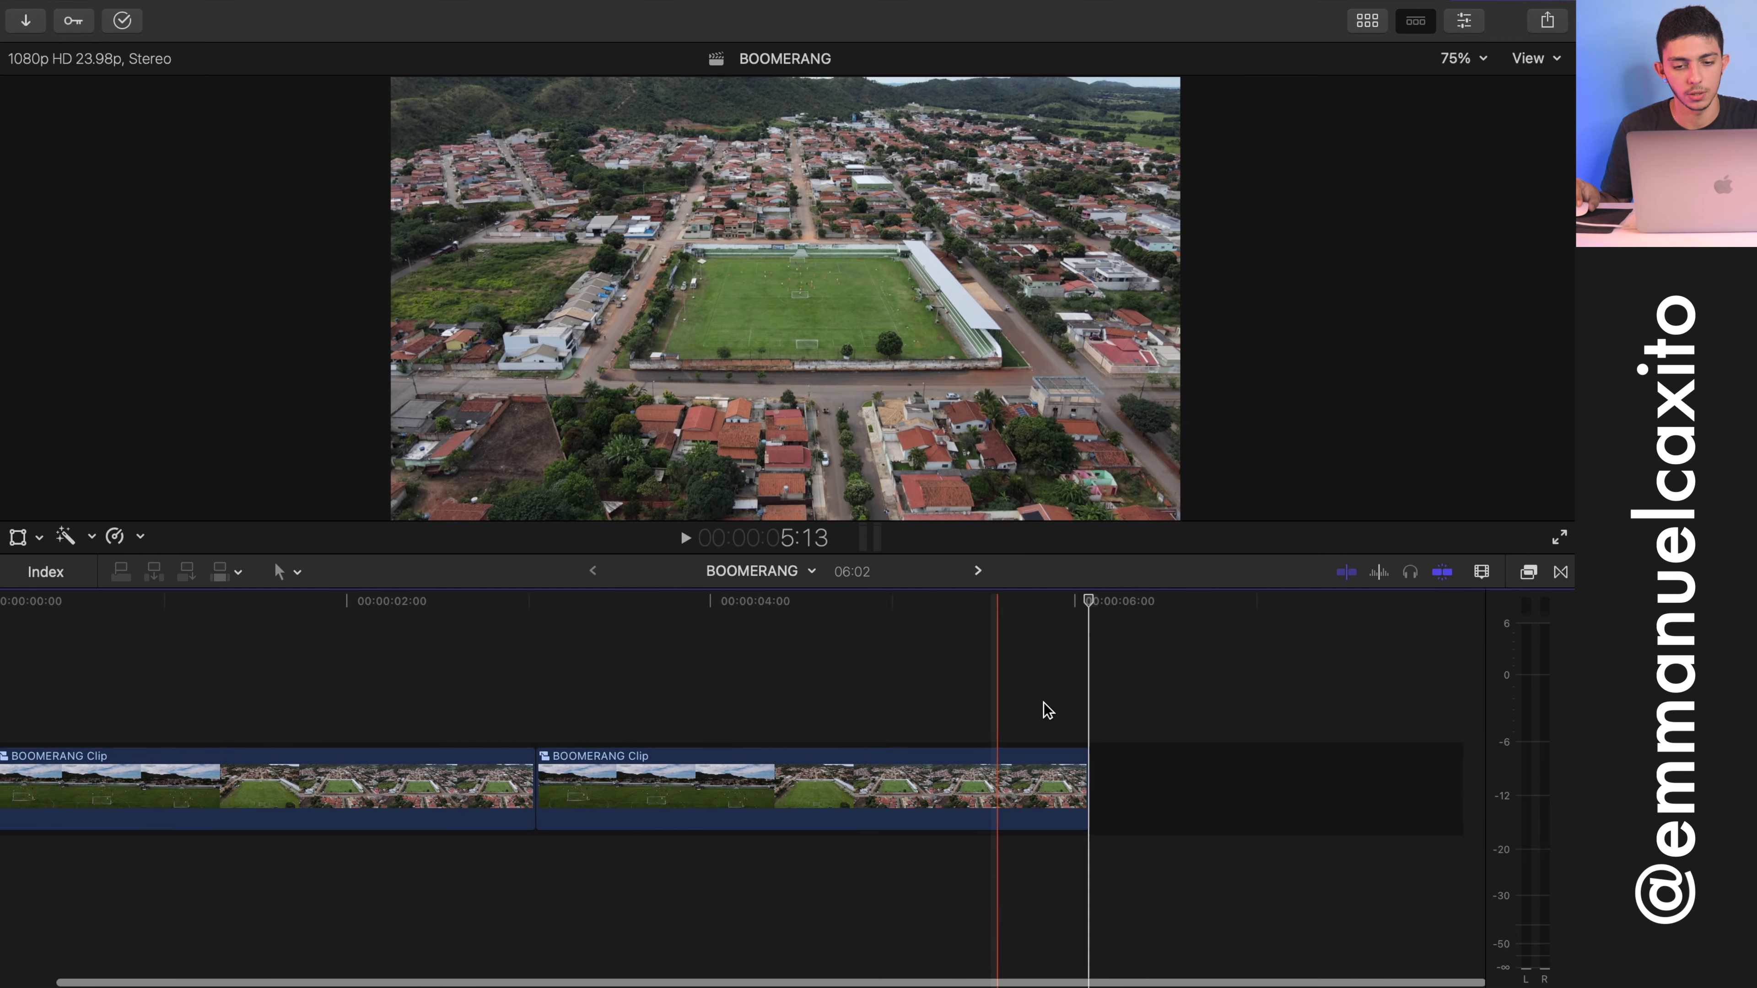
{"action": "key", "text": "super+v"}
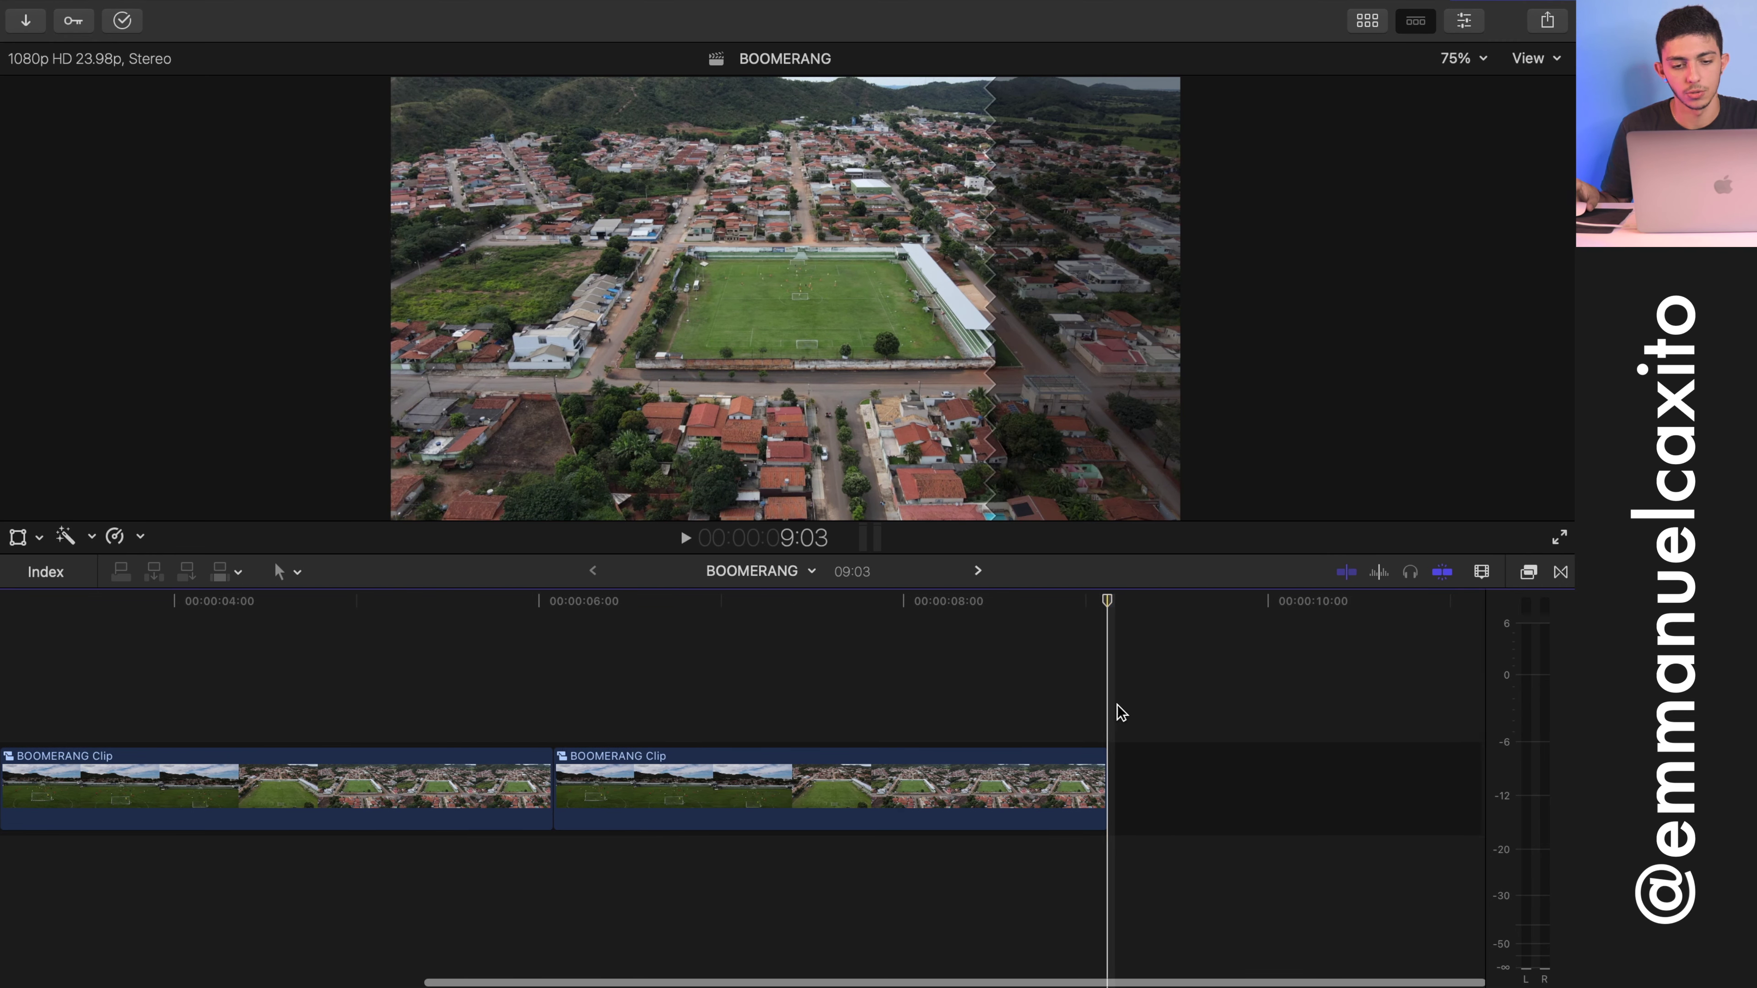
{"action": "key", "text": "super+v"}
{"action": "key", "text": "super+v"}
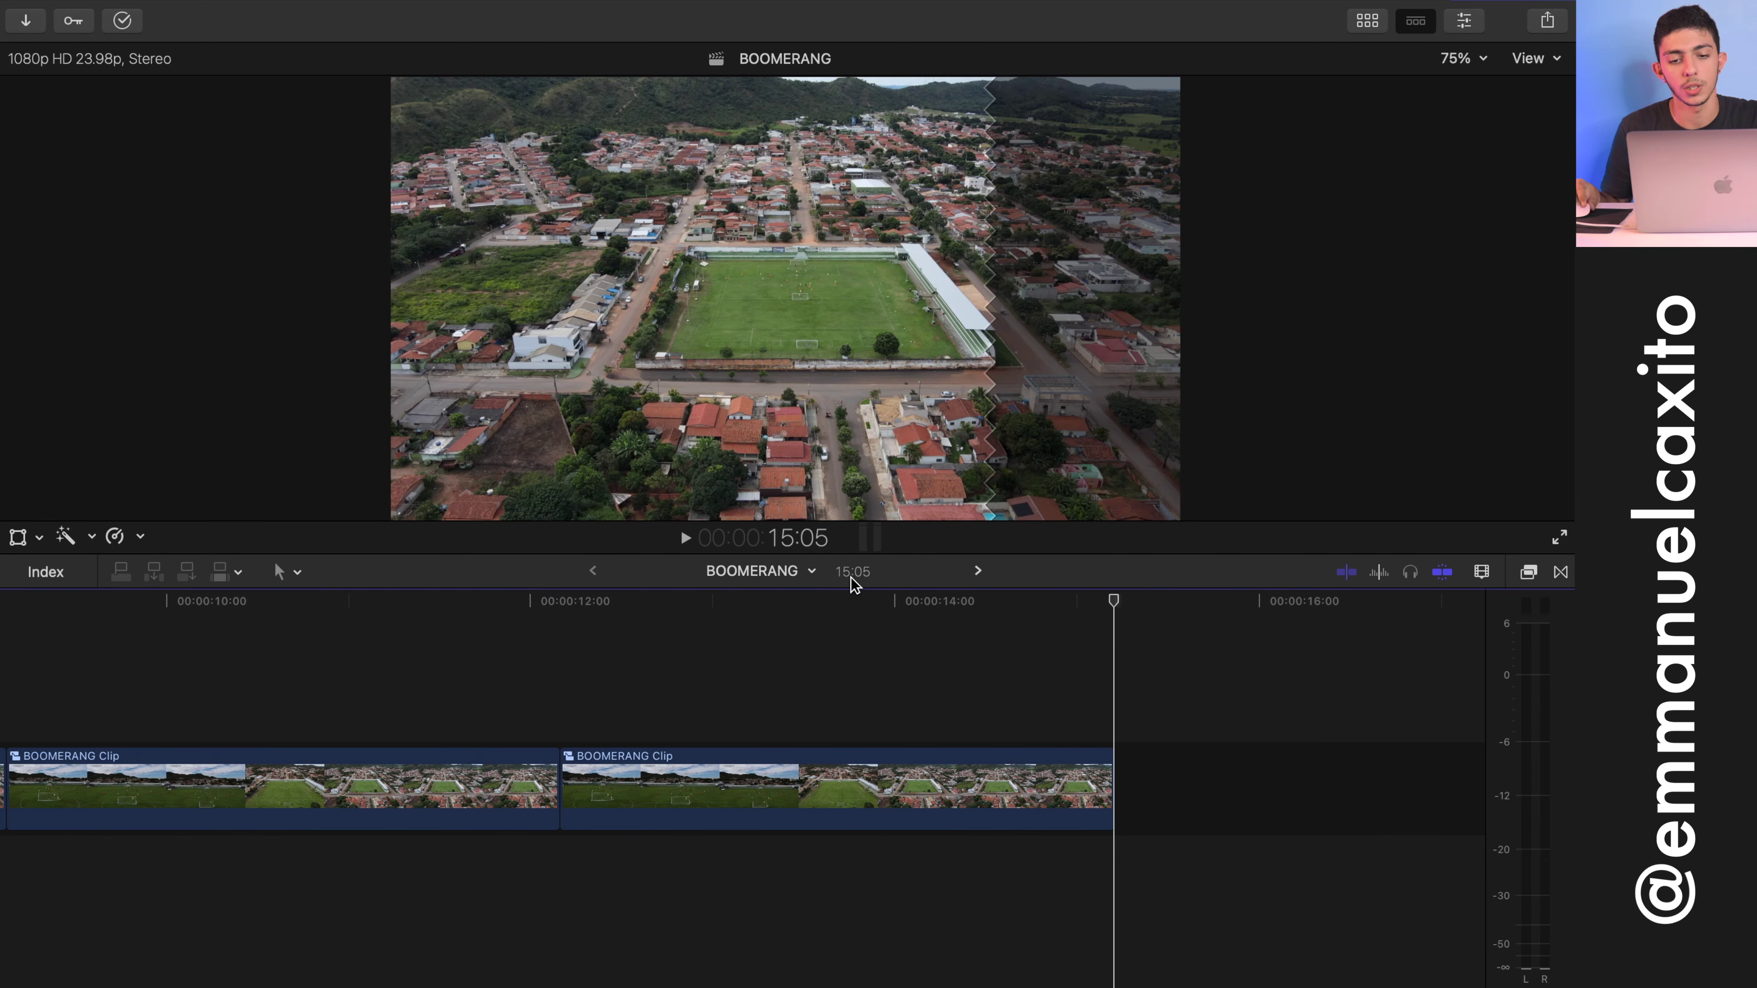
Step: Reverse the second BOOMERANG clip in the timeline
{"action": "scroll", "coordinate": [811, 622], "scroll_direction": "left", "scroll_amount": 10}
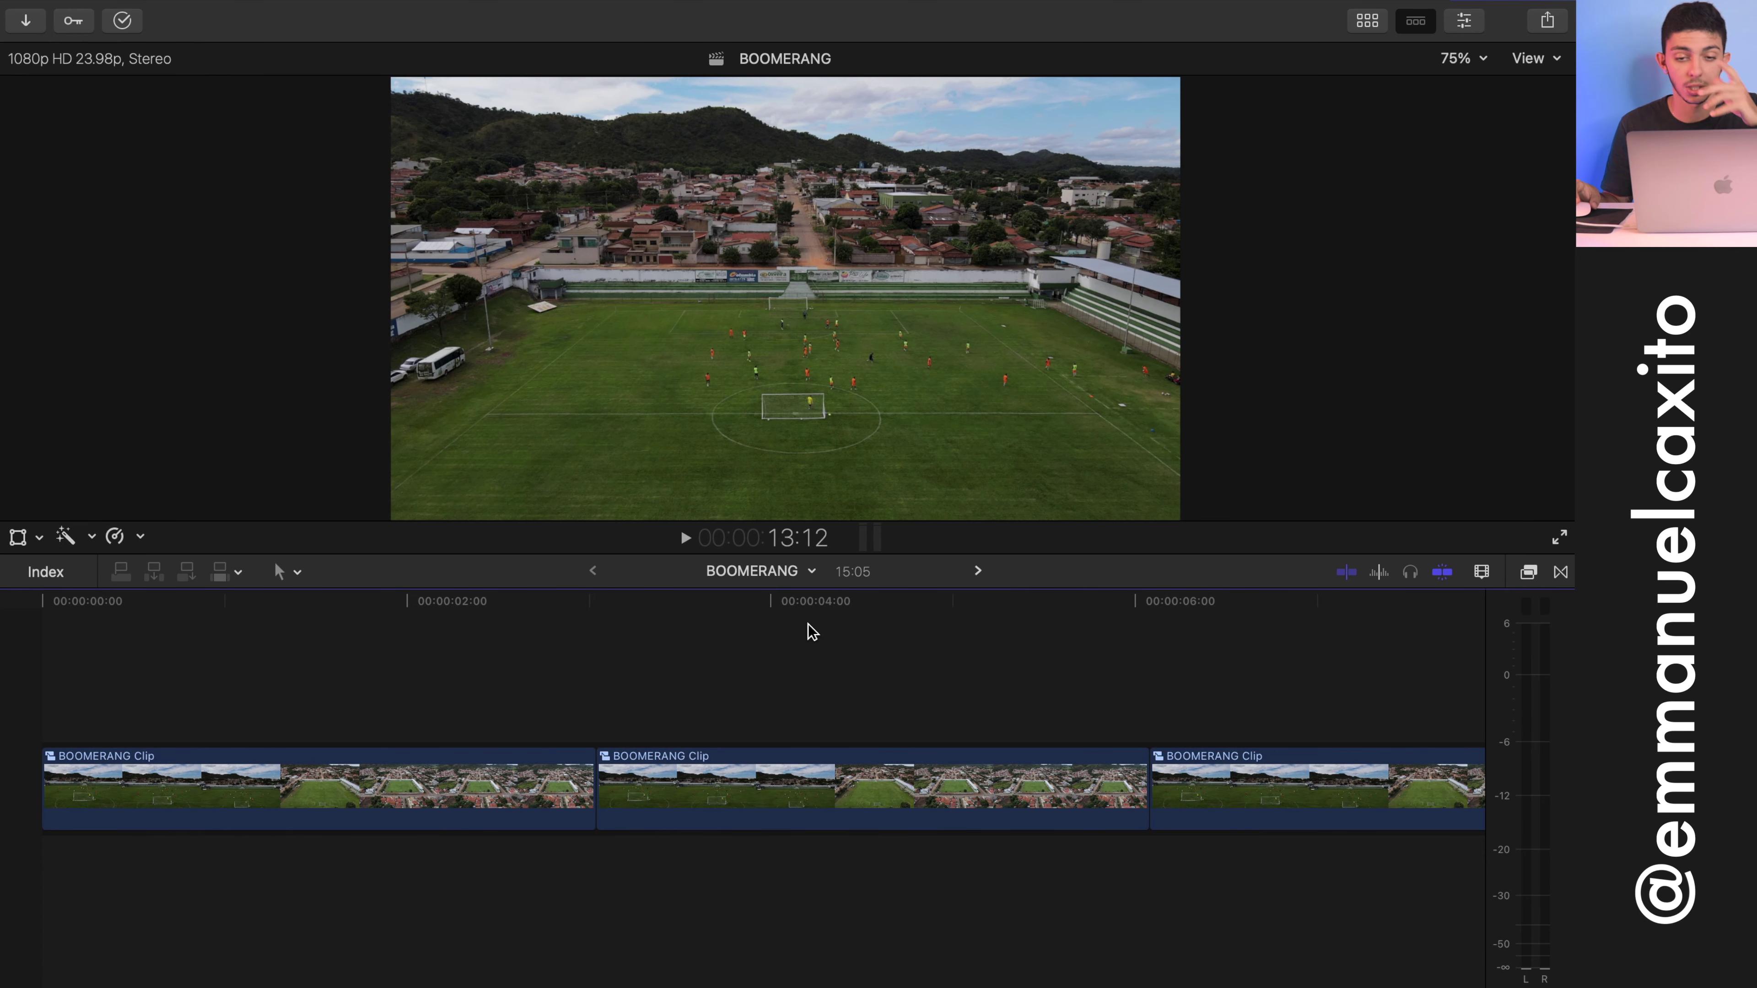
{"action": "scroll", "coordinate": [809, 628], "scroll_direction": "down", "scroll_amount": 5}
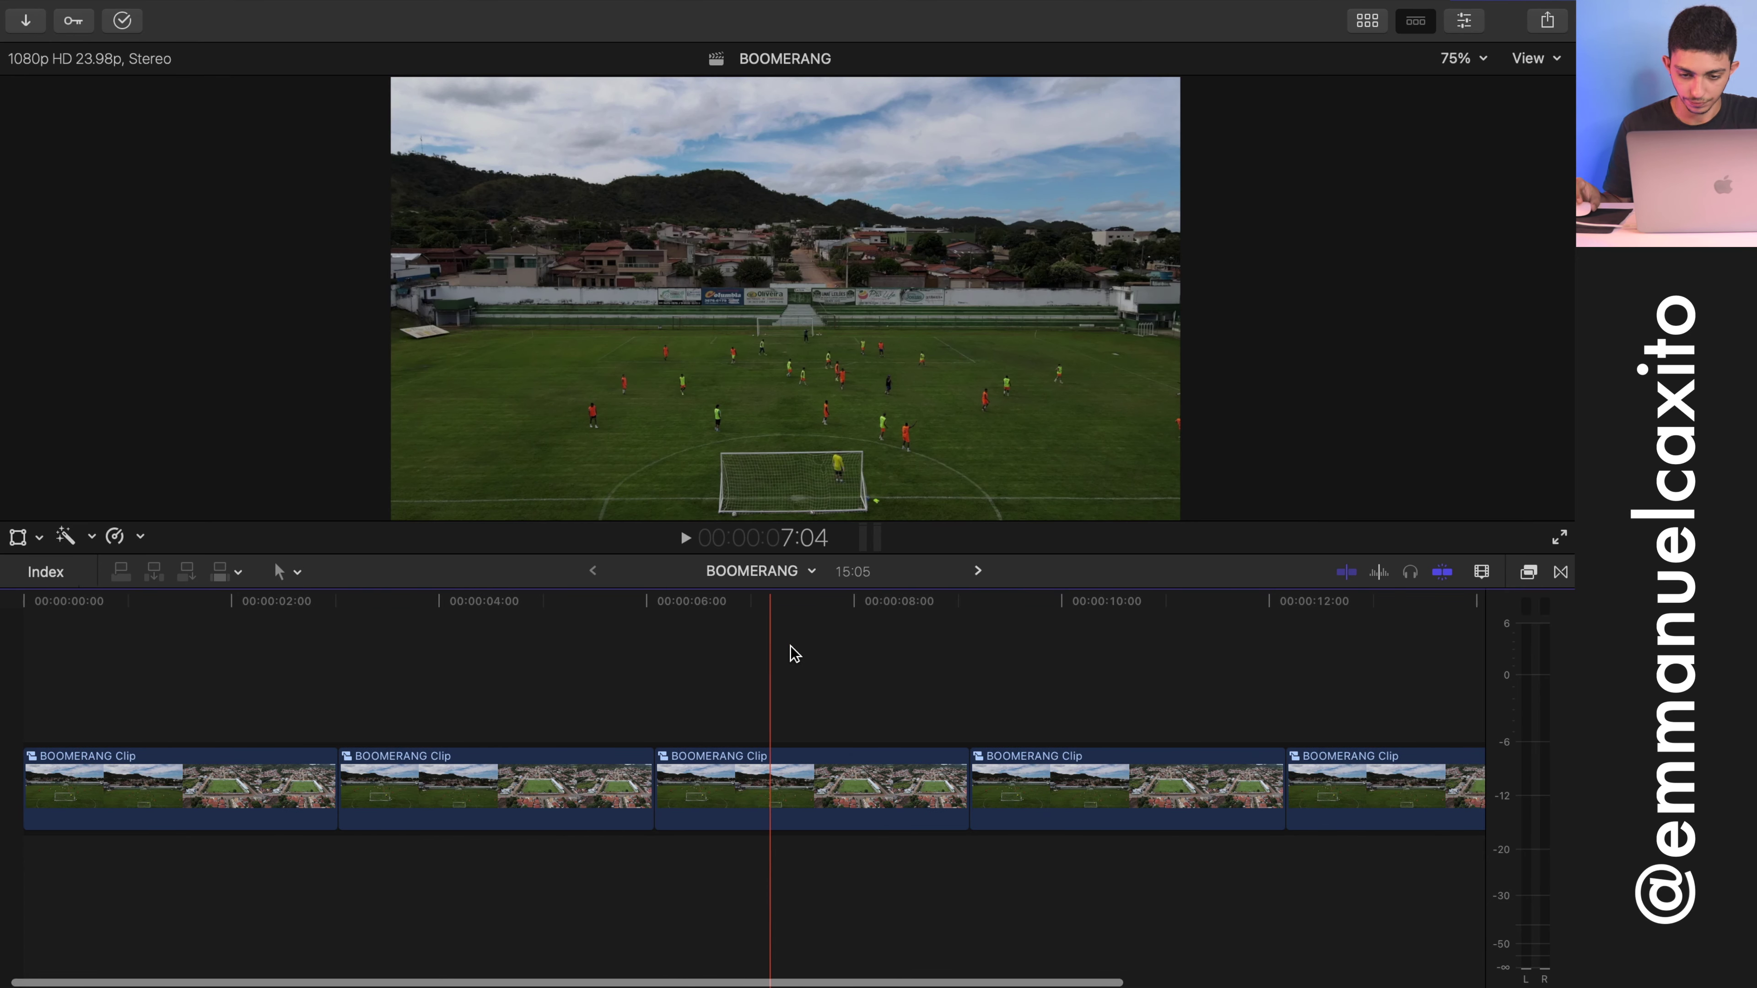
{"action": "scroll", "coordinate": [415, 663], "scroll_direction": "left", "scroll_amount": 3}
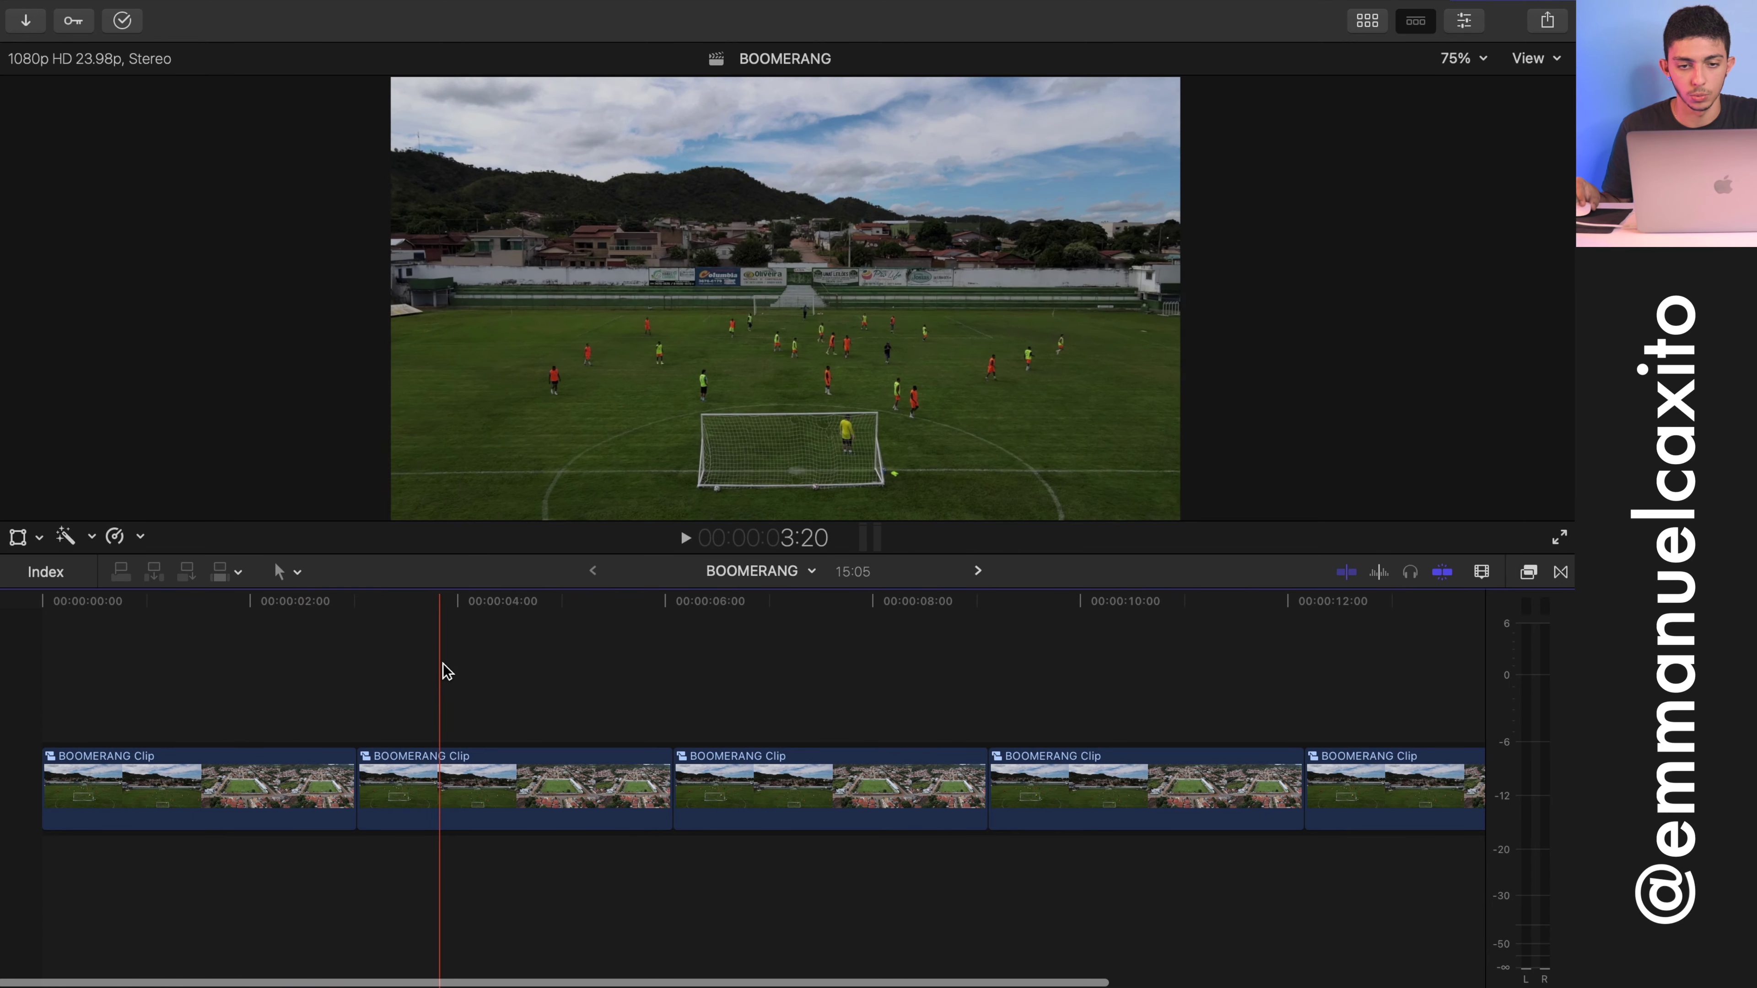
{"action": "left_click", "coordinate": [563, 760]}
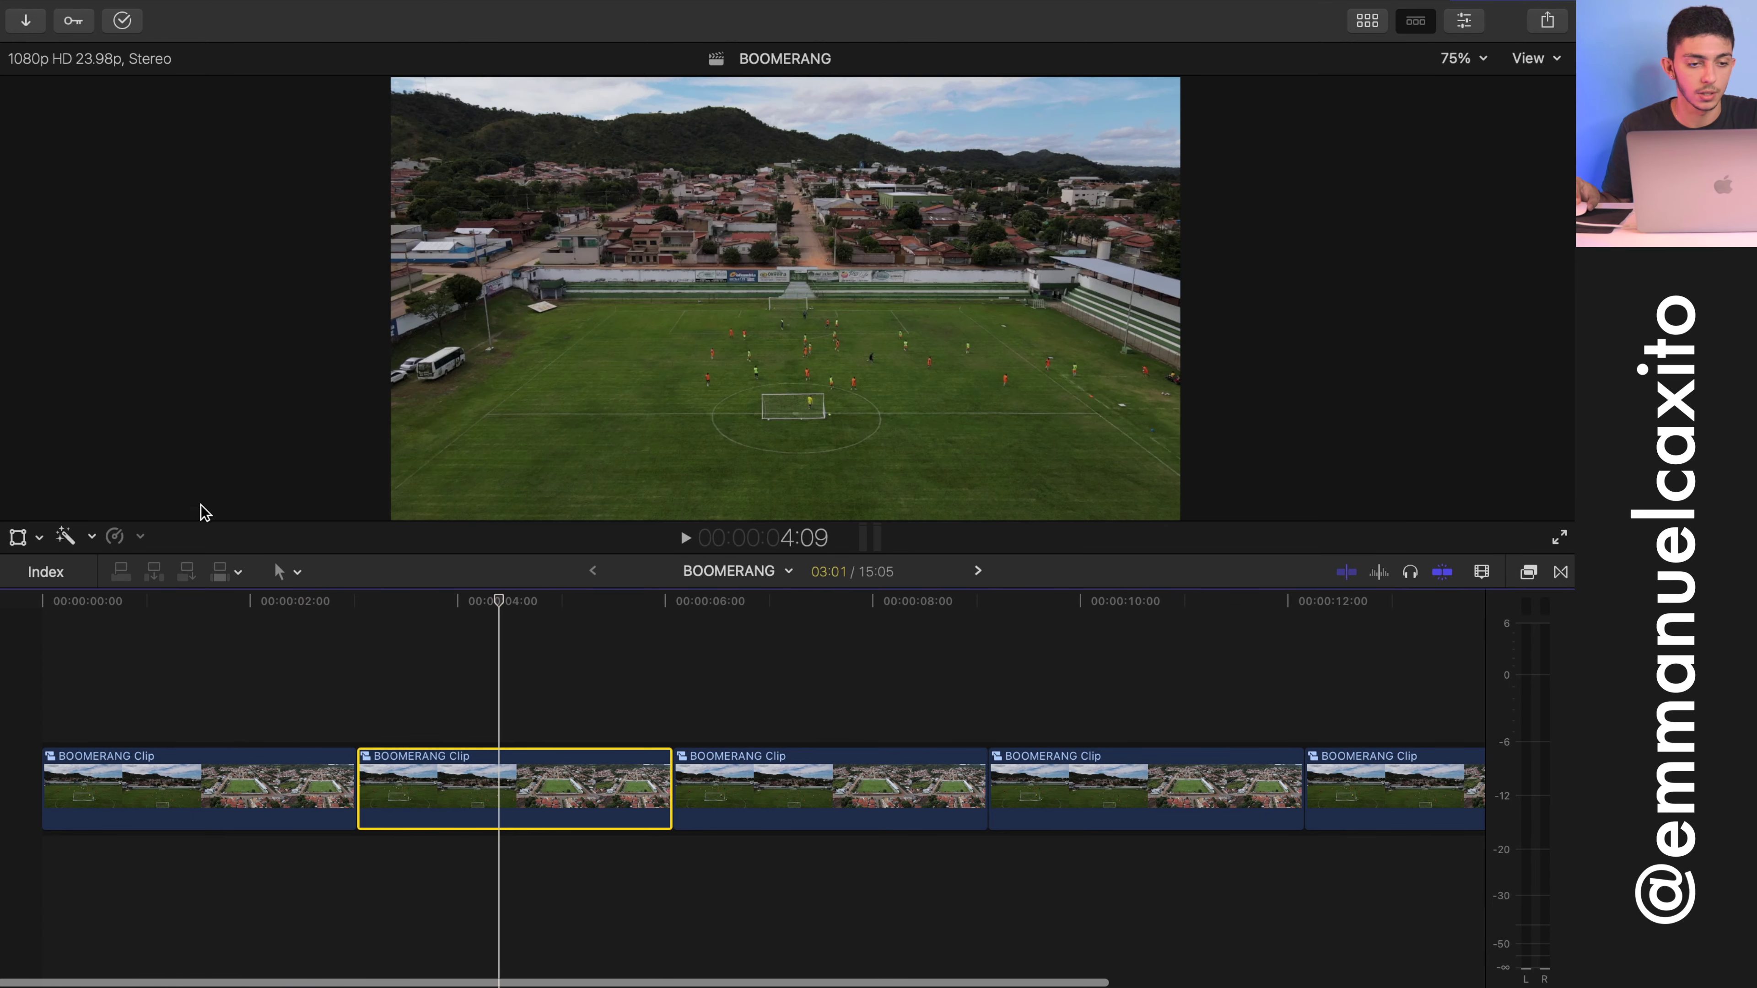
{"action": "left_click", "coordinate": [142, 537]}
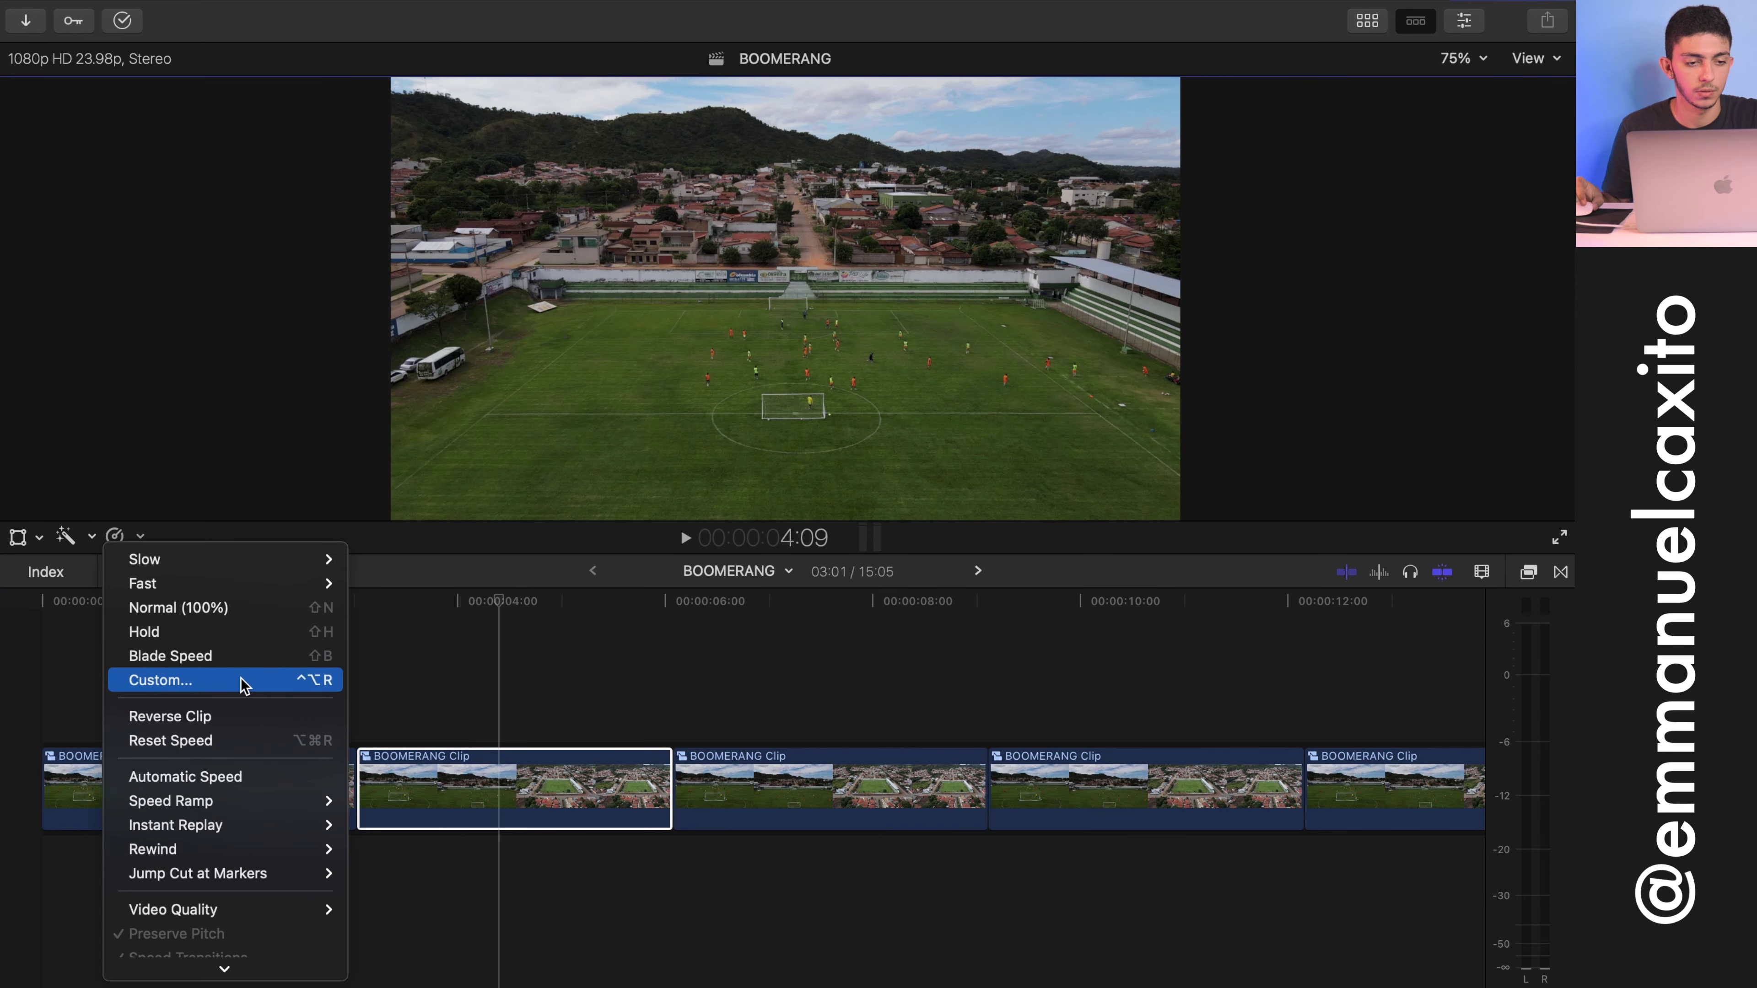
{"action": "left_click", "coordinate": [249, 715]}
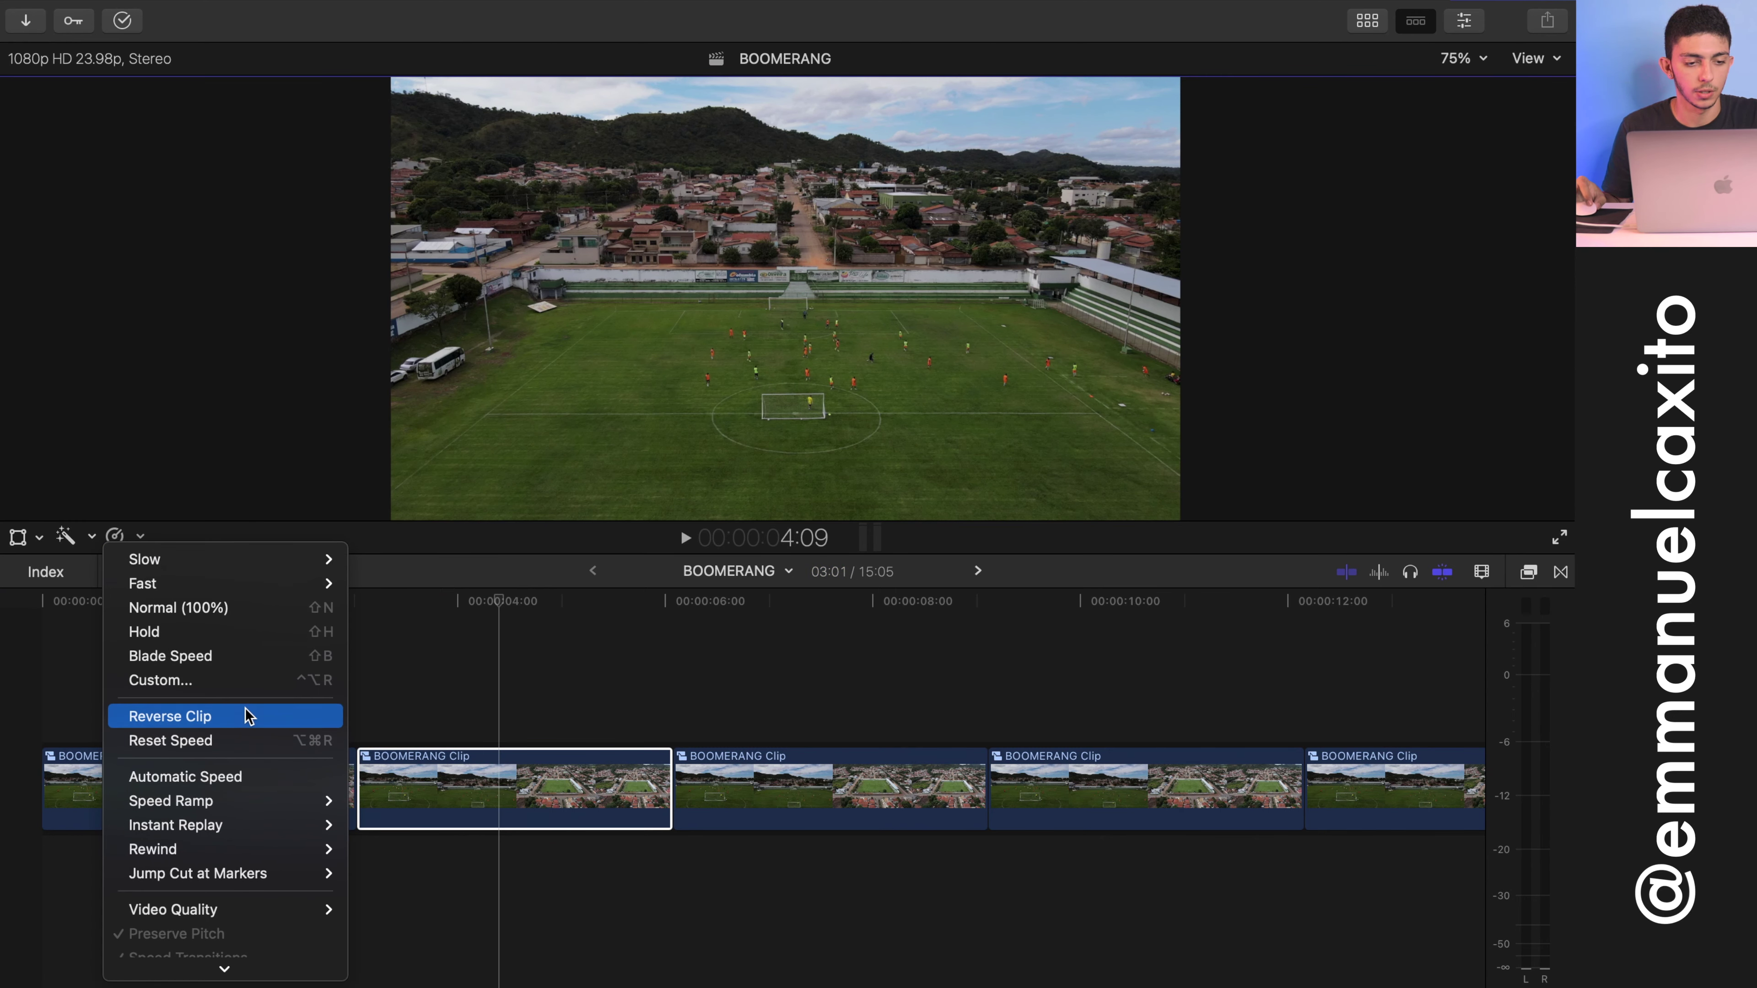
{"action": "left_click", "coordinate": [269, 698]}
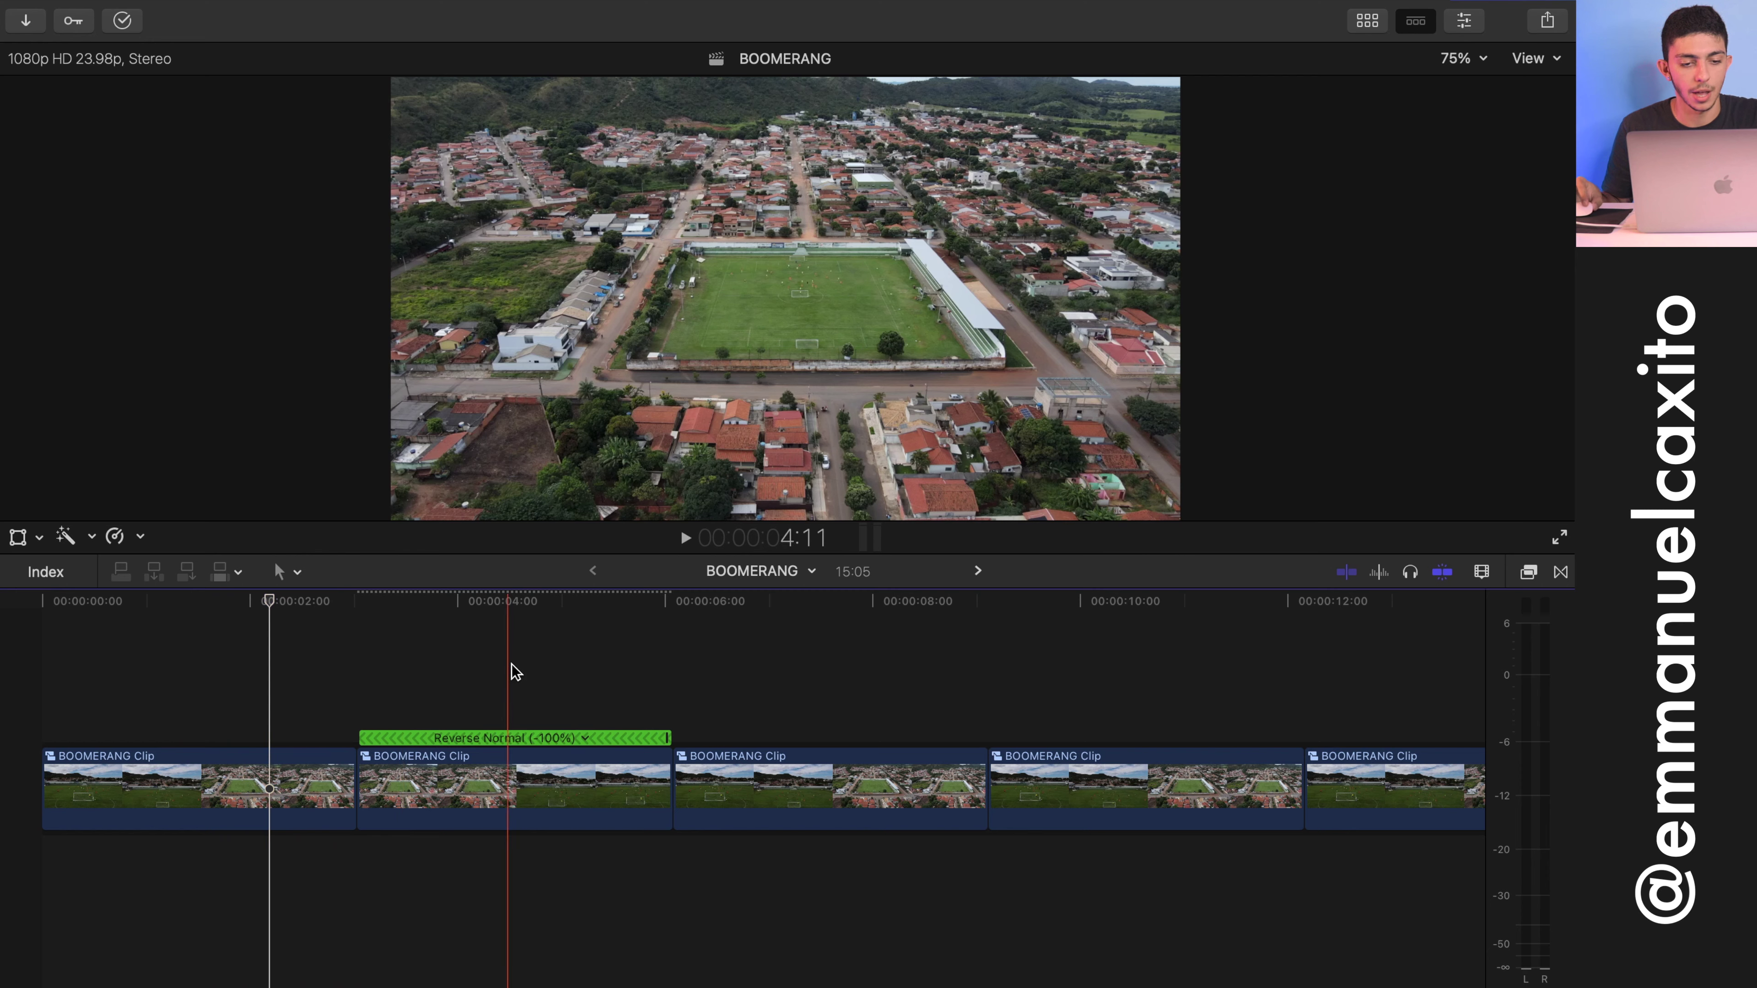
Step: Reverse the fourth BOOMERANG clip in the timeline
{"action": "left_click", "coordinate": [1144, 671]}
{"action": "left_click", "coordinate": [1217, 788]}
{"action": "left_click", "coordinate": [139, 536]}
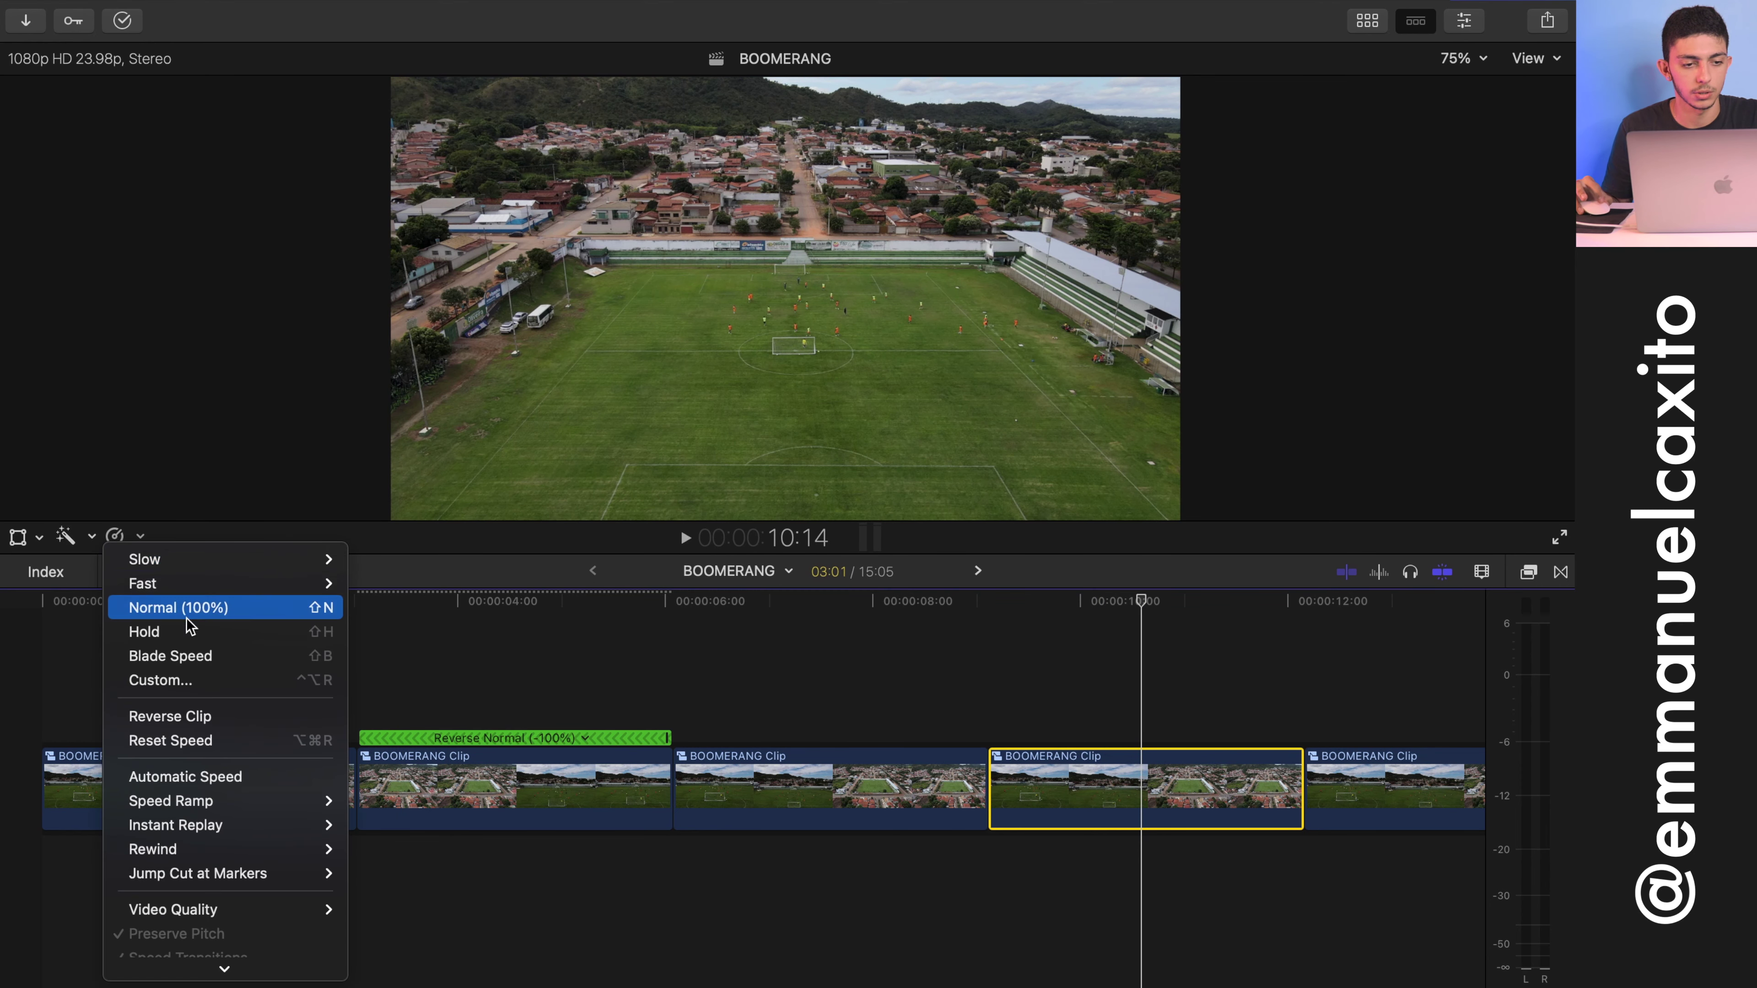
{"action": "left_click", "coordinate": [229, 720]}
{"action": "scroll", "coordinate": [895, 675], "scroll_direction": "right", "scroll_amount": 5}
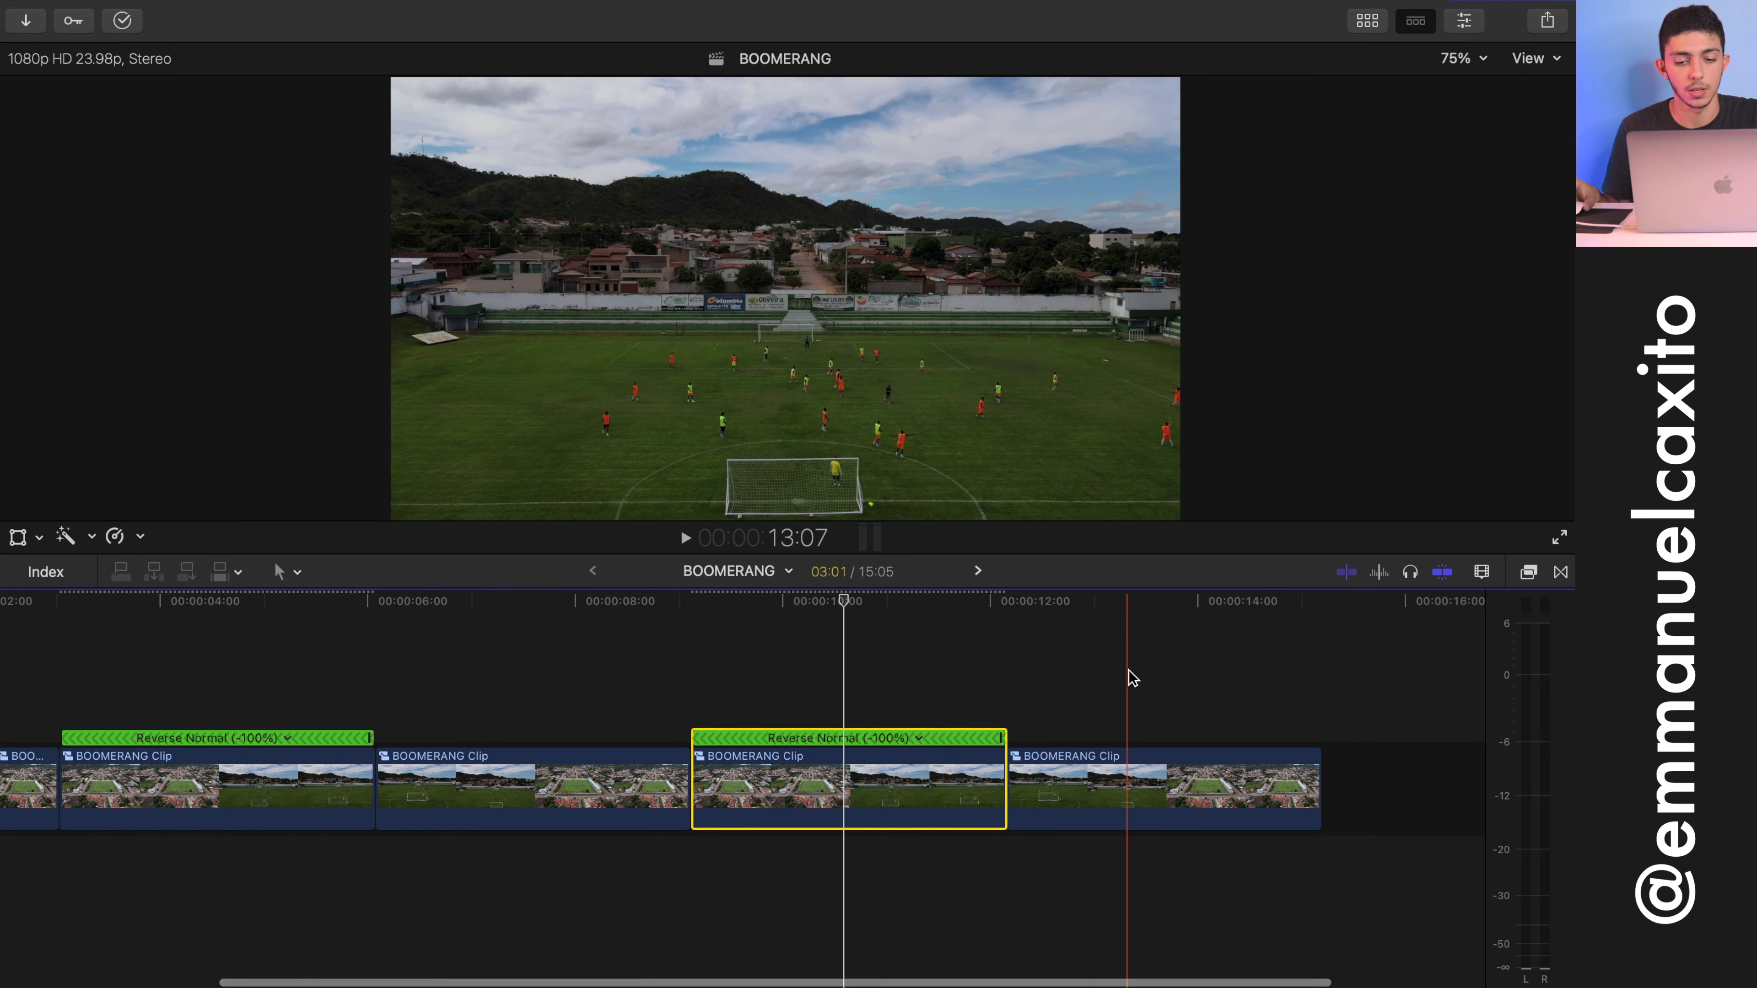
Step: Select all five BOOMERANG clips in the timeline and render the selection
{"action": "key", "text": "super+minus"}
{"action": "key", "text": "super+minus"}
{"action": "key", "text": "super+equal"}
{"action": "key", "text": "super+equal"}
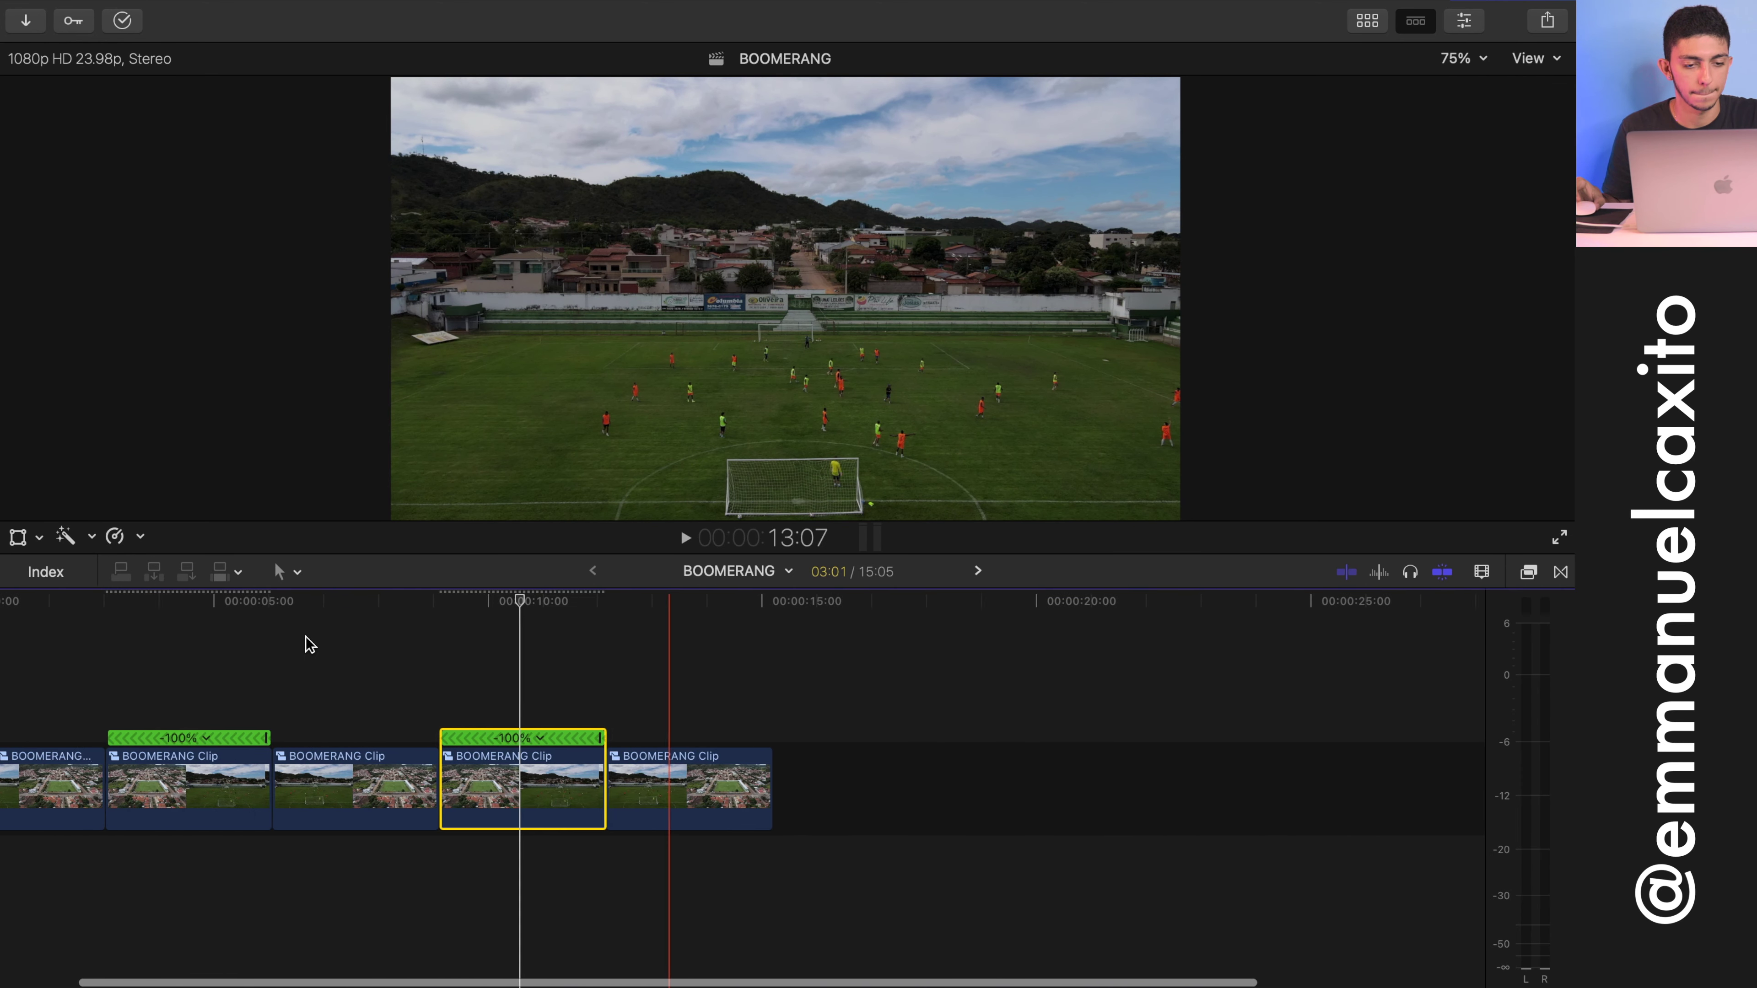
{"action": "left_click_drag", "start_coordinate": [968, 886], "coordinate": [40, 675]}
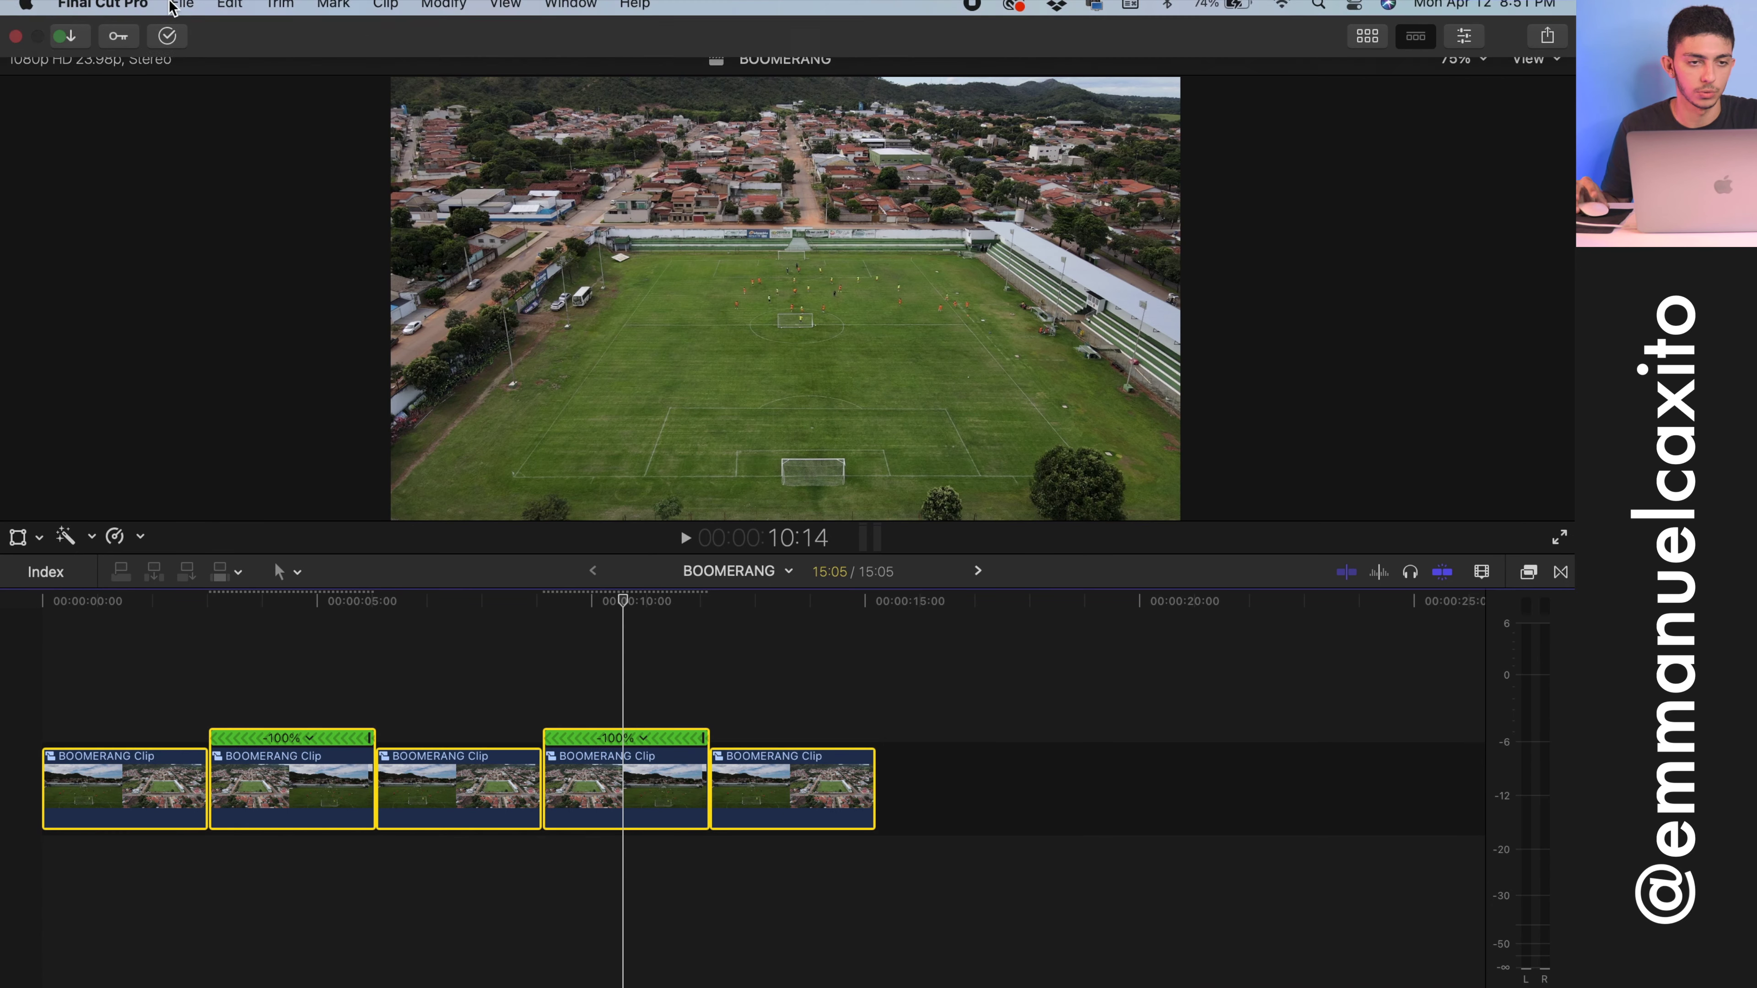
{"action": "left_click", "coordinate": [460, 13]}
{"action": "left_click", "coordinate": [588, 553]}
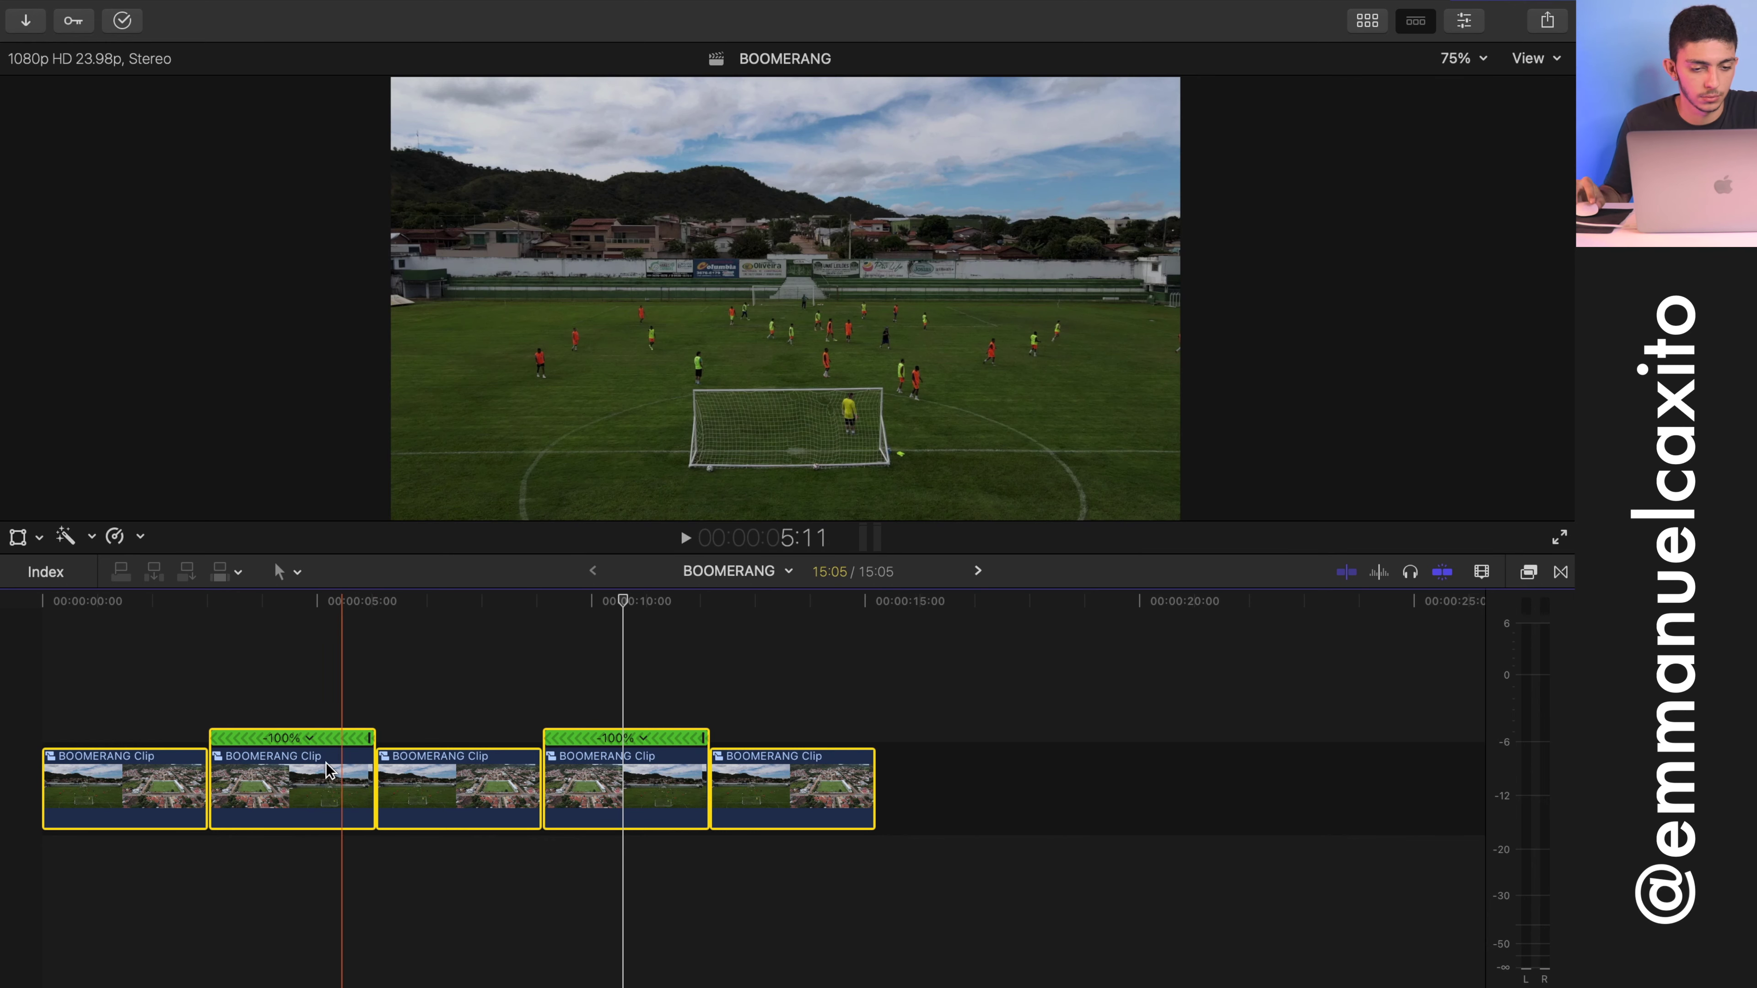
Step: Play the rendered sequence back from the start of the timeline, returning the playhead to the first clip
{"action": "left_click", "coordinate": [284, 609]}
{"action": "left_click_drag", "start_coordinate": [286, 613], "coordinate": [12, 628]}
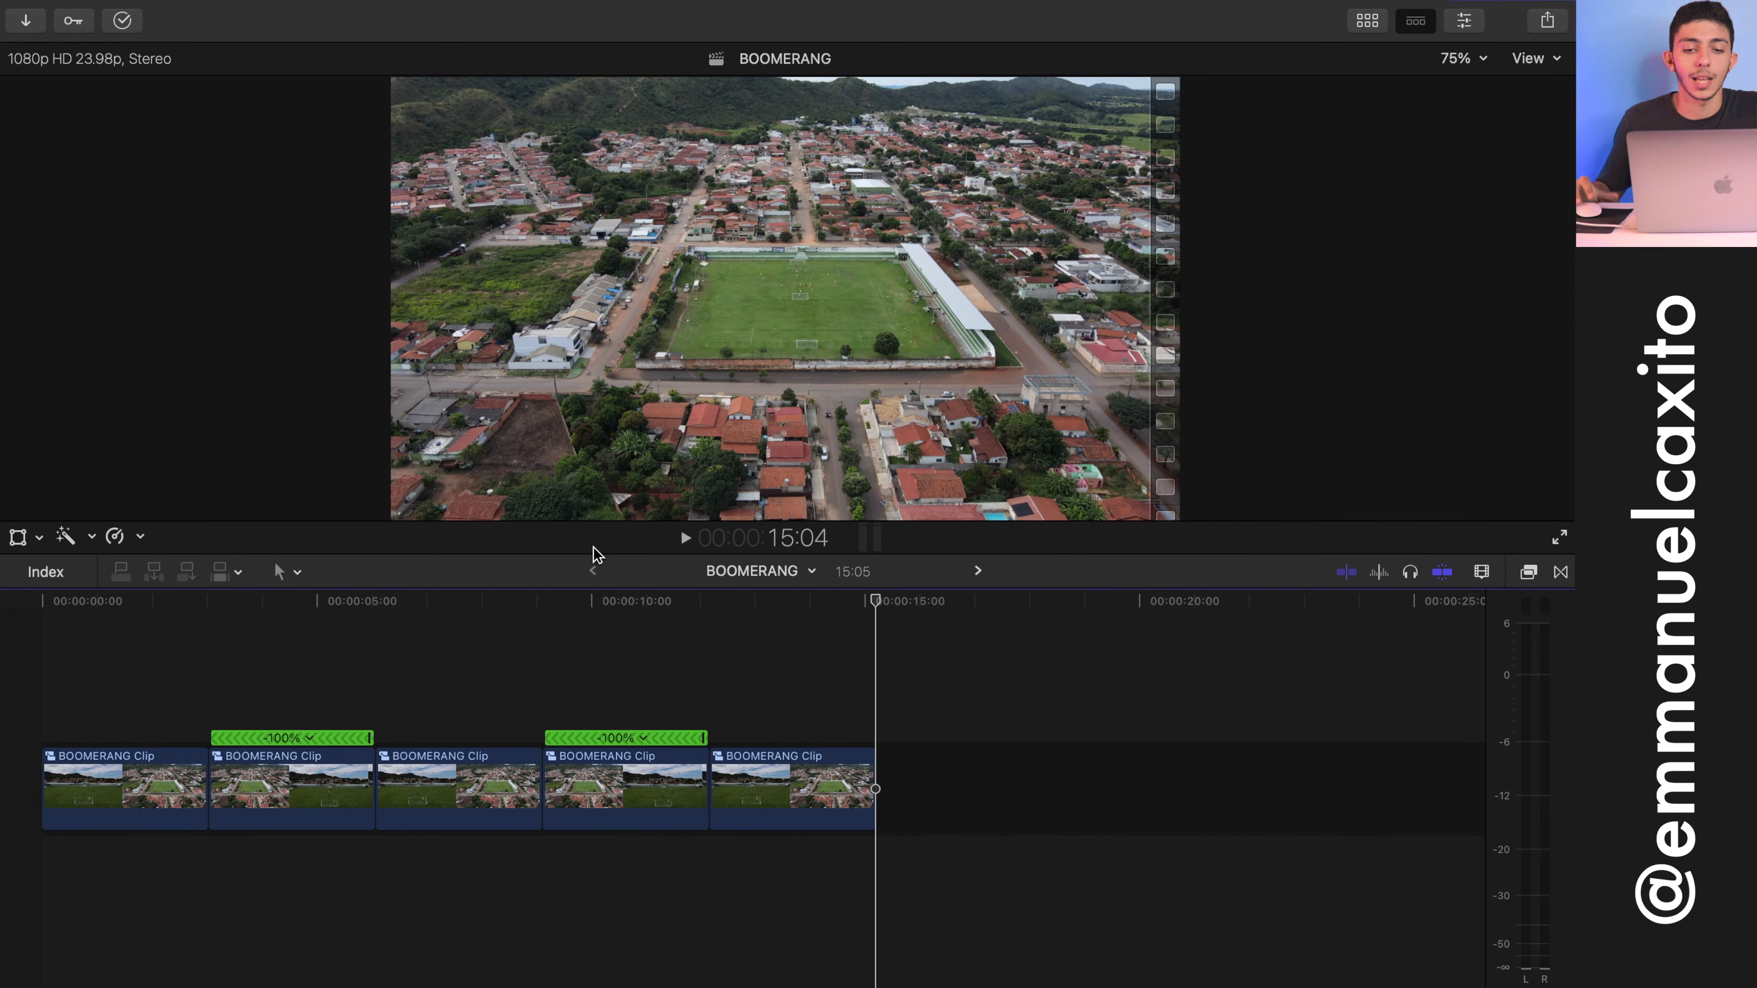
{"action": "left_click_drag", "start_coordinate": [251, 610], "coordinate": [125, 609]}
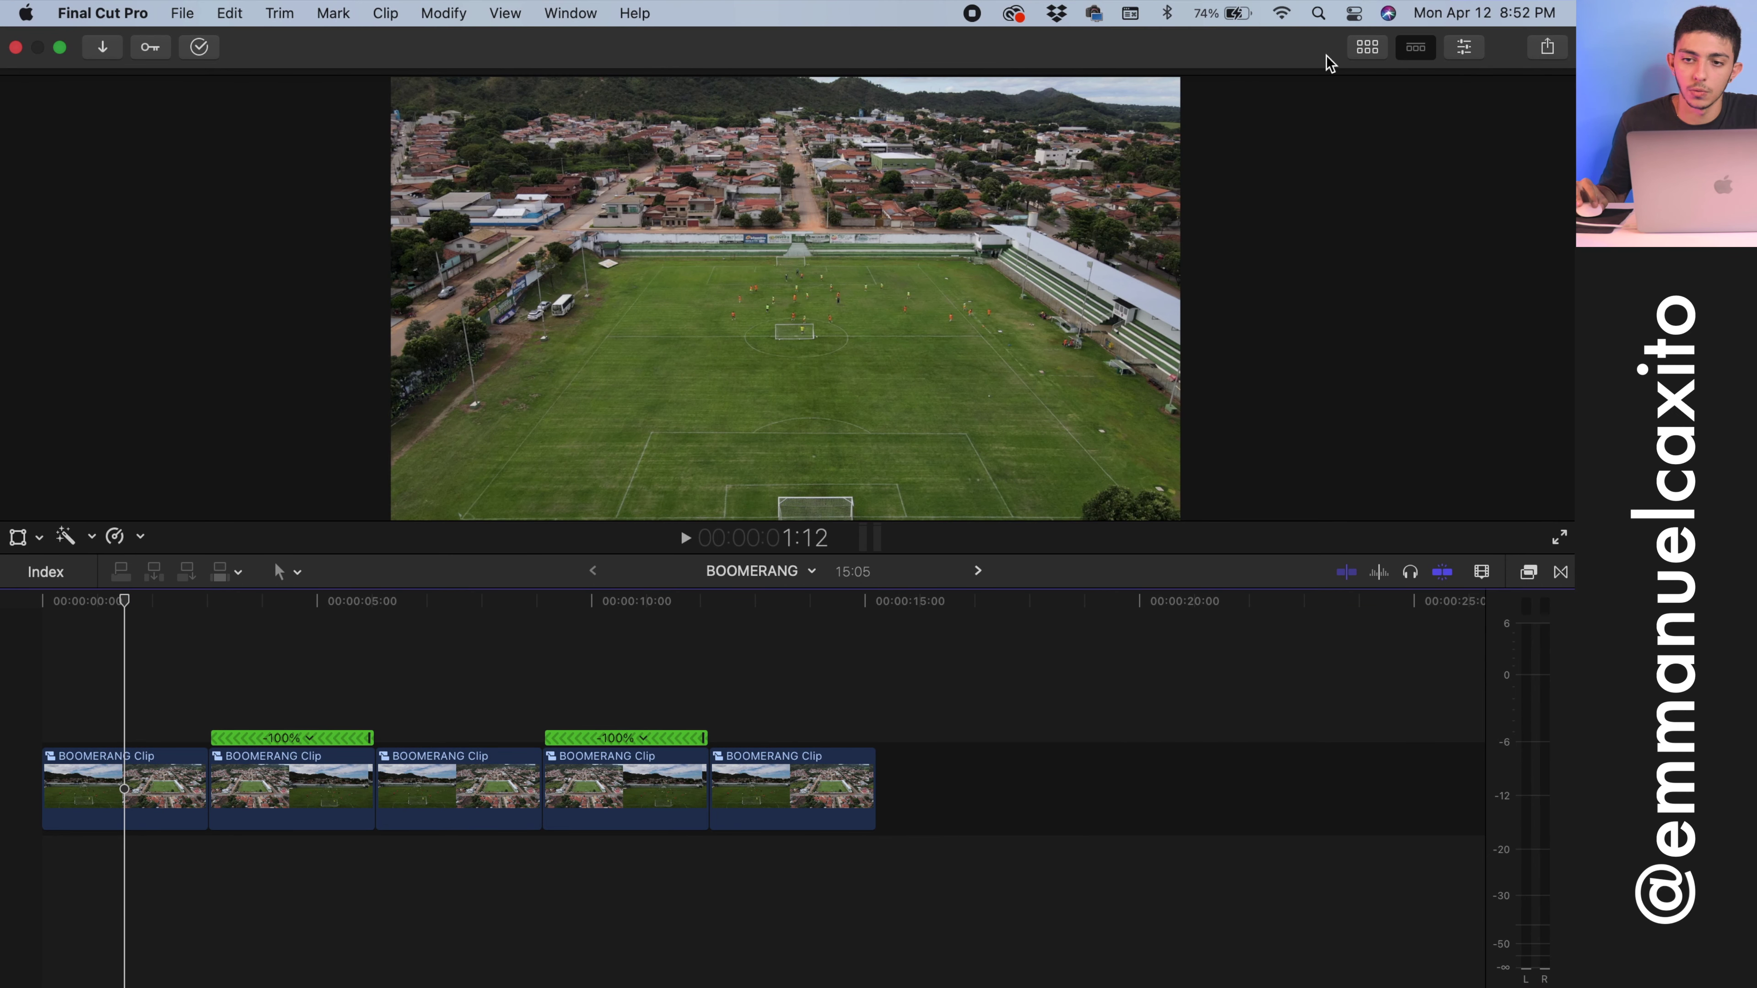
Step: Add the Long adjustment layer title above the clips at the timeline start and extend it to the end of the last clip
{"action": "left_click", "coordinate": [1367, 48]}
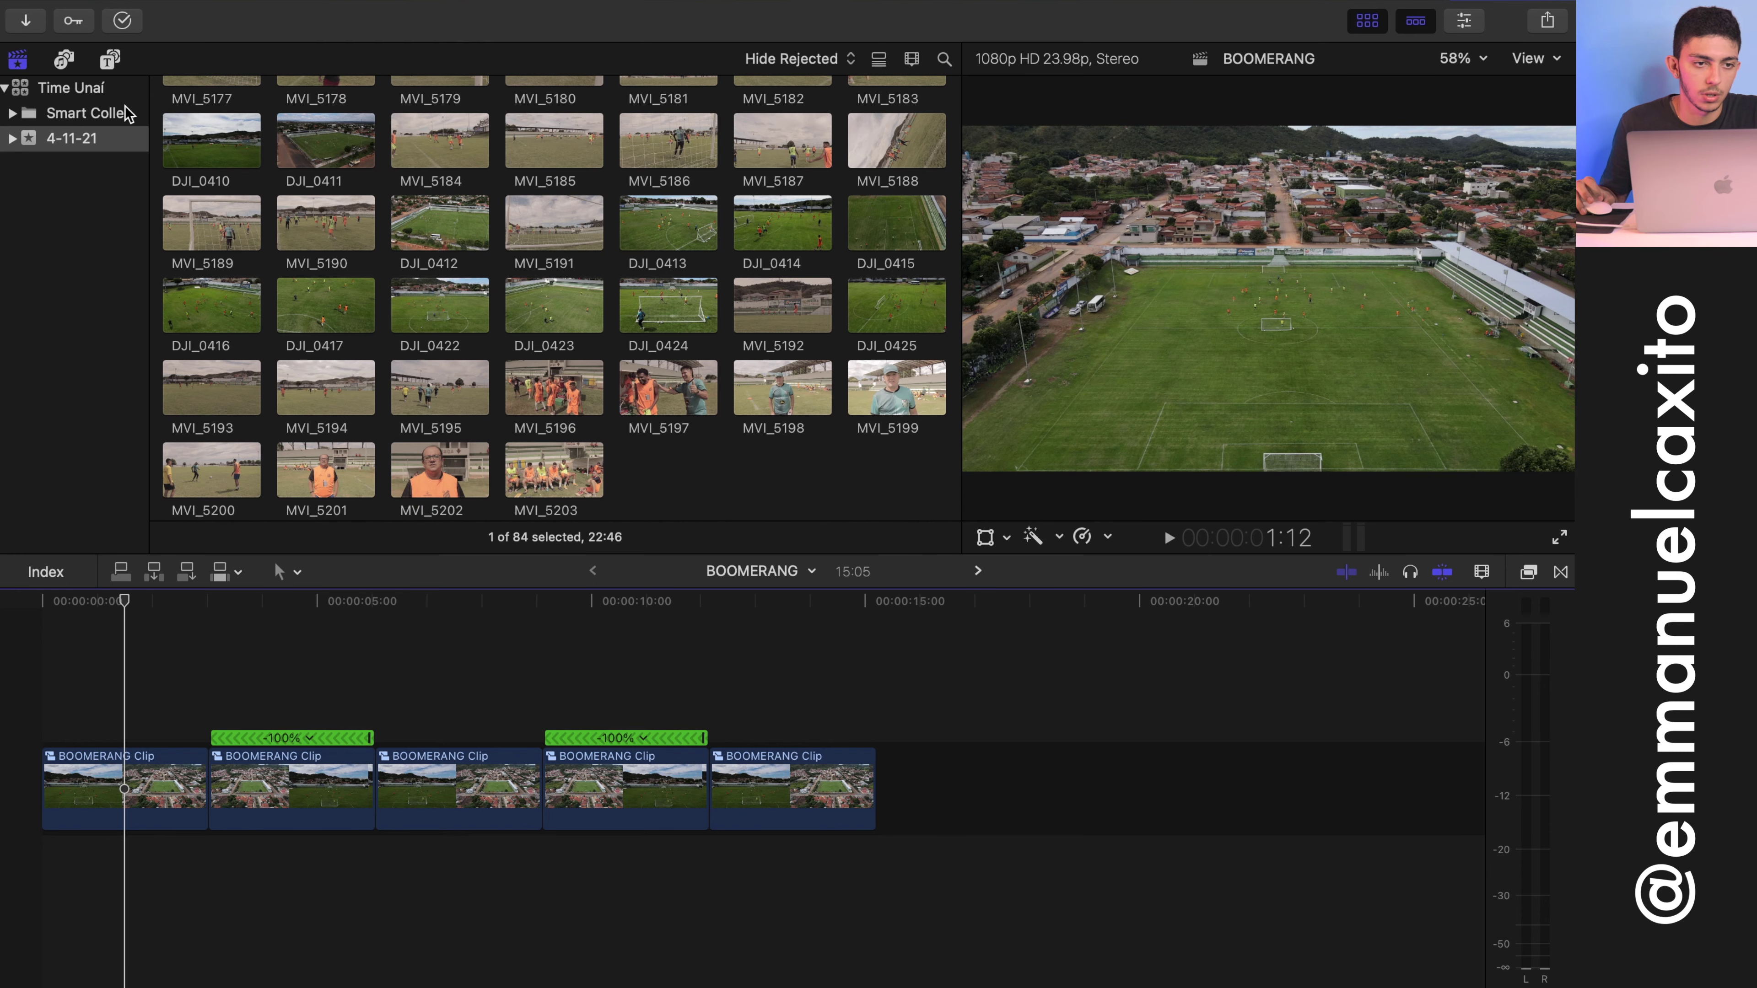
{"action": "left_click", "coordinate": [110, 60]}
{"action": "scroll", "coordinate": [118, 234], "scroll_direction": "up", "scroll_amount": 10}
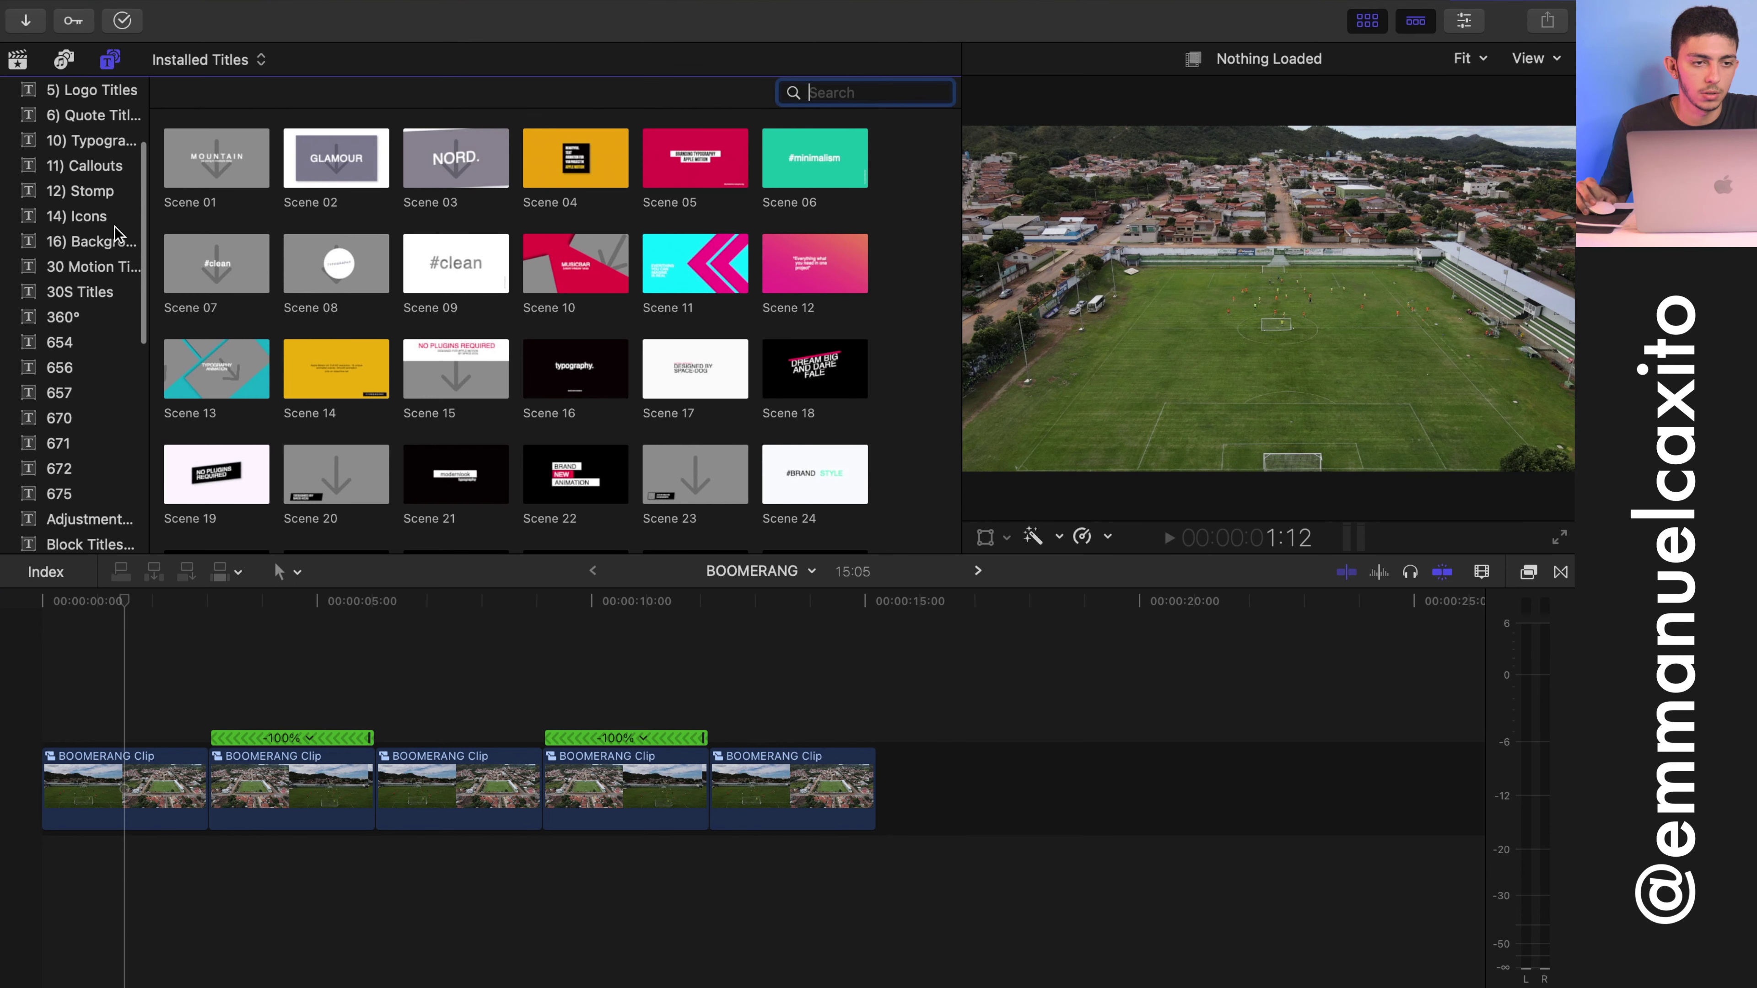
{"action": "left_click", "coordinate": [101, 325]}
{"action": "left_click", "coordinate": [220, 157]}
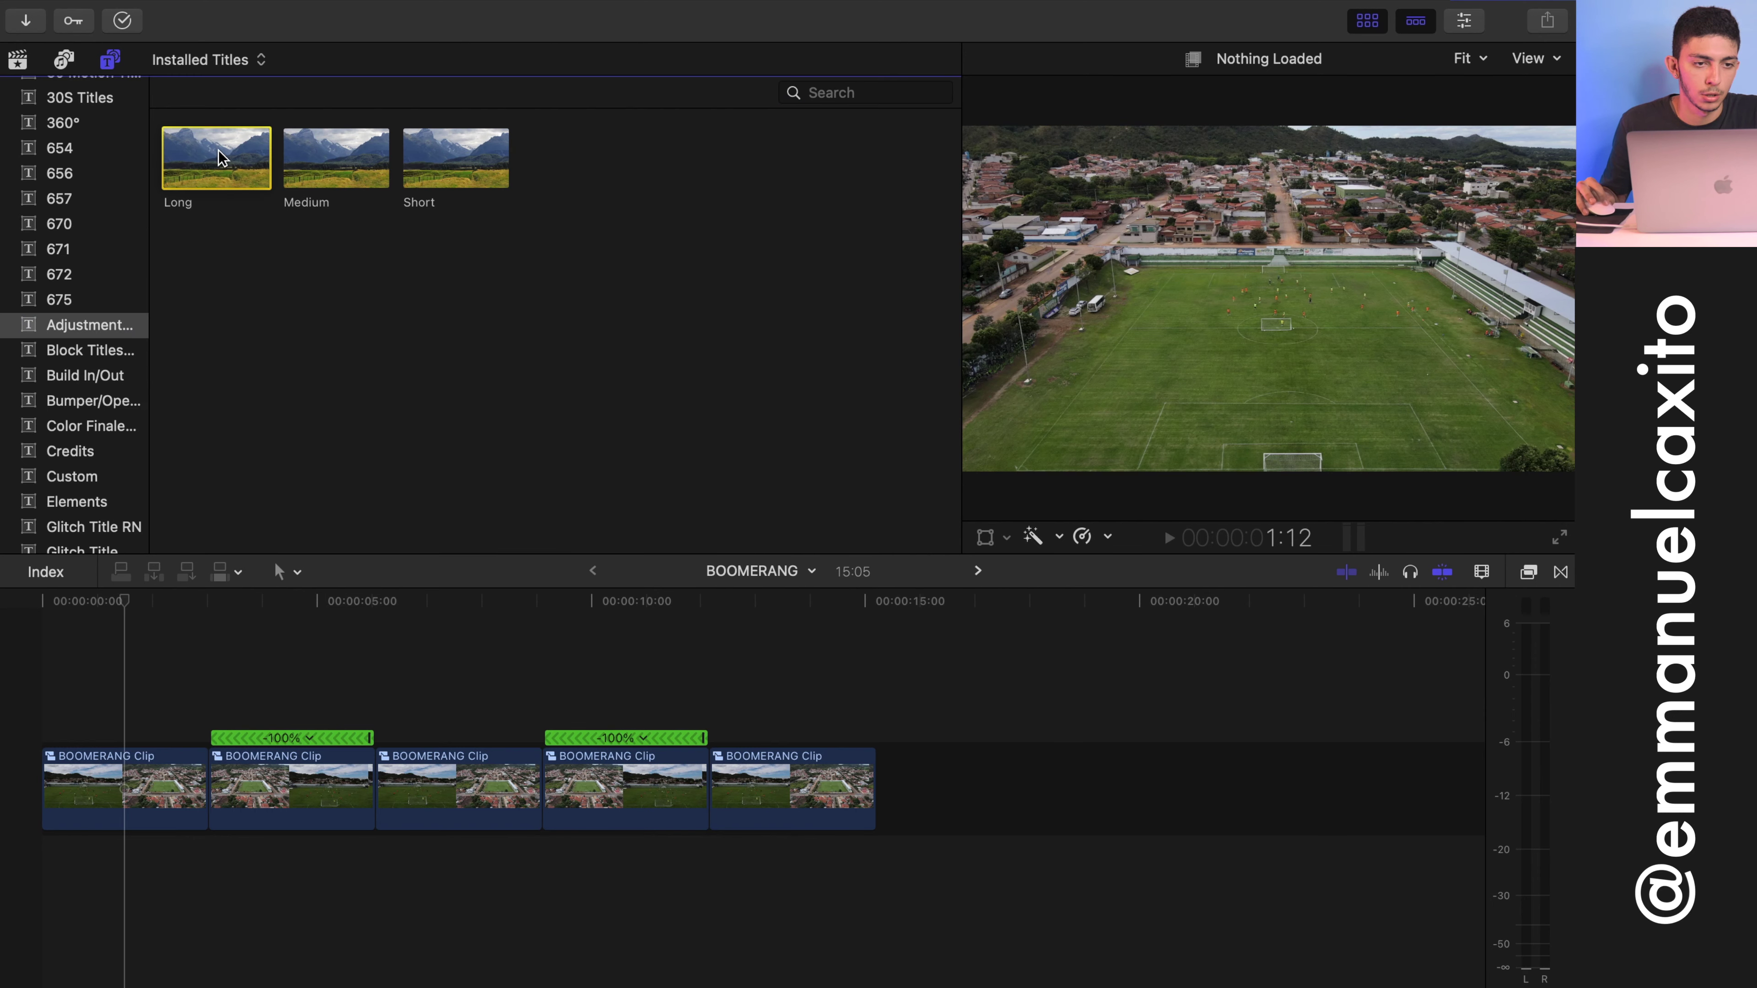
{"action": "left_click_drag", "start_coordinate": [283, 665], "coordinate": [63, 699]}
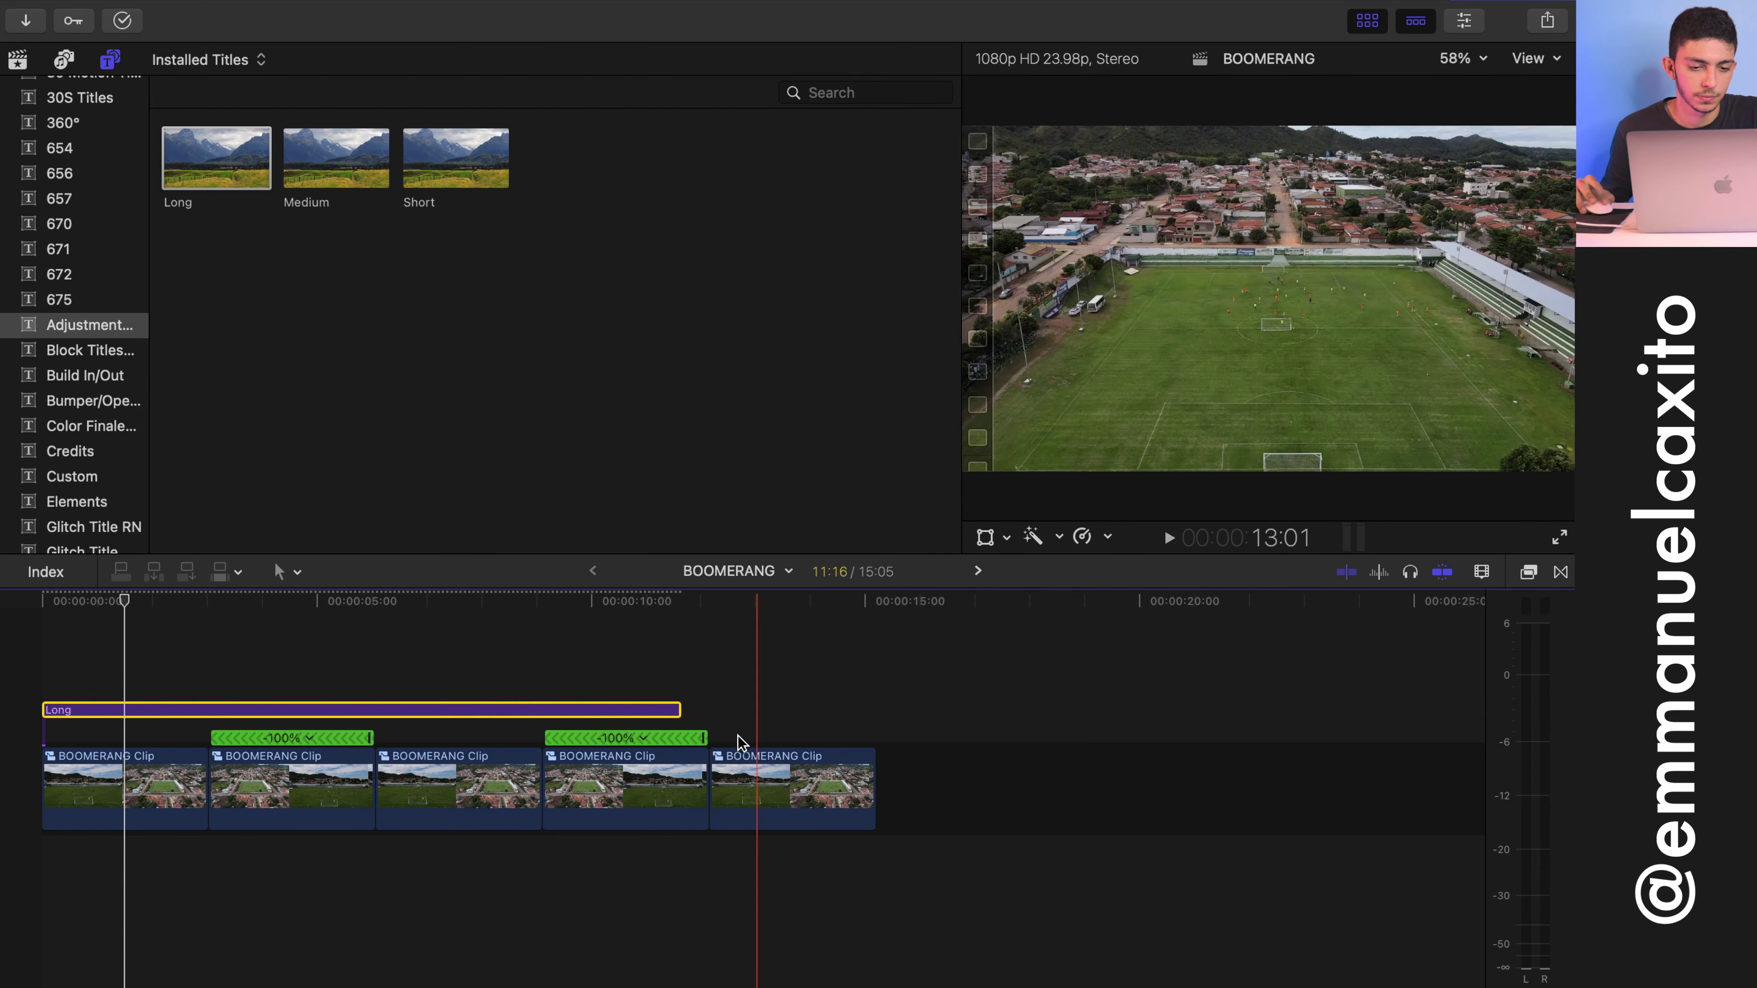
{"action": "left_click_drag", "start_coordinate": [681, 707], "coordinate": [873, 707]}
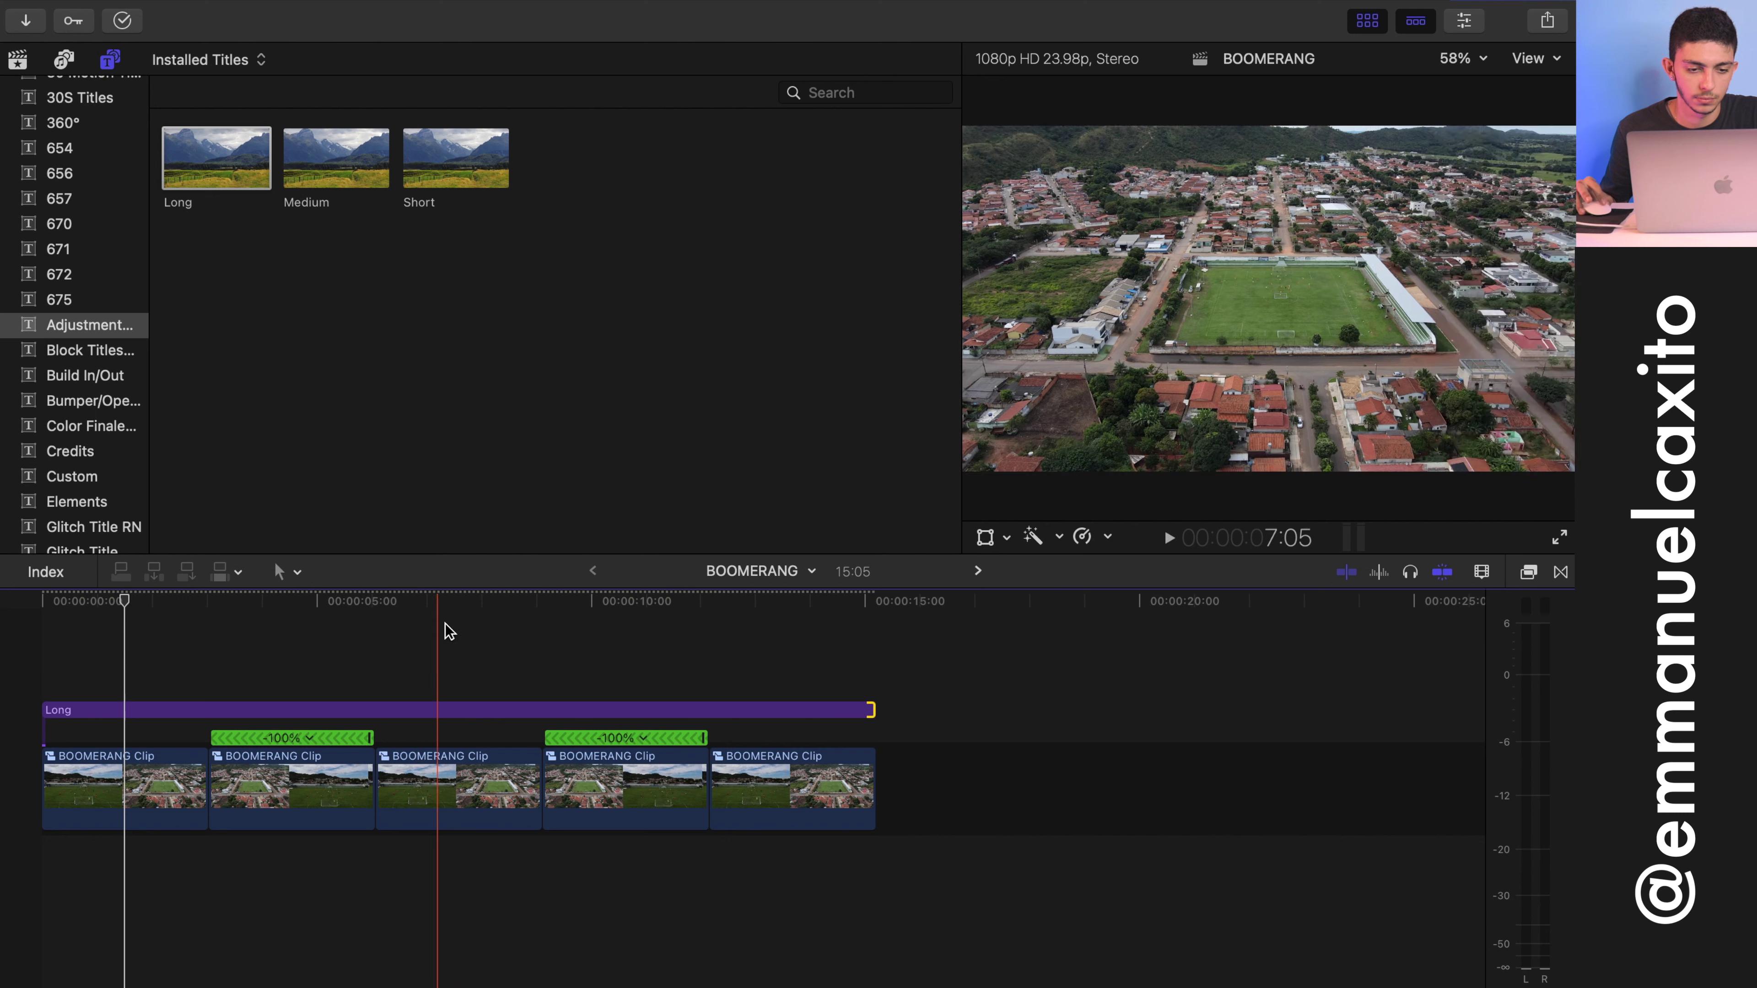
Step: Apply the Custom LUT effect to the Long adjustment layer, leaving the browser and the effects list hidden
{"action": "left_click", "coordinate": [446, 657]}
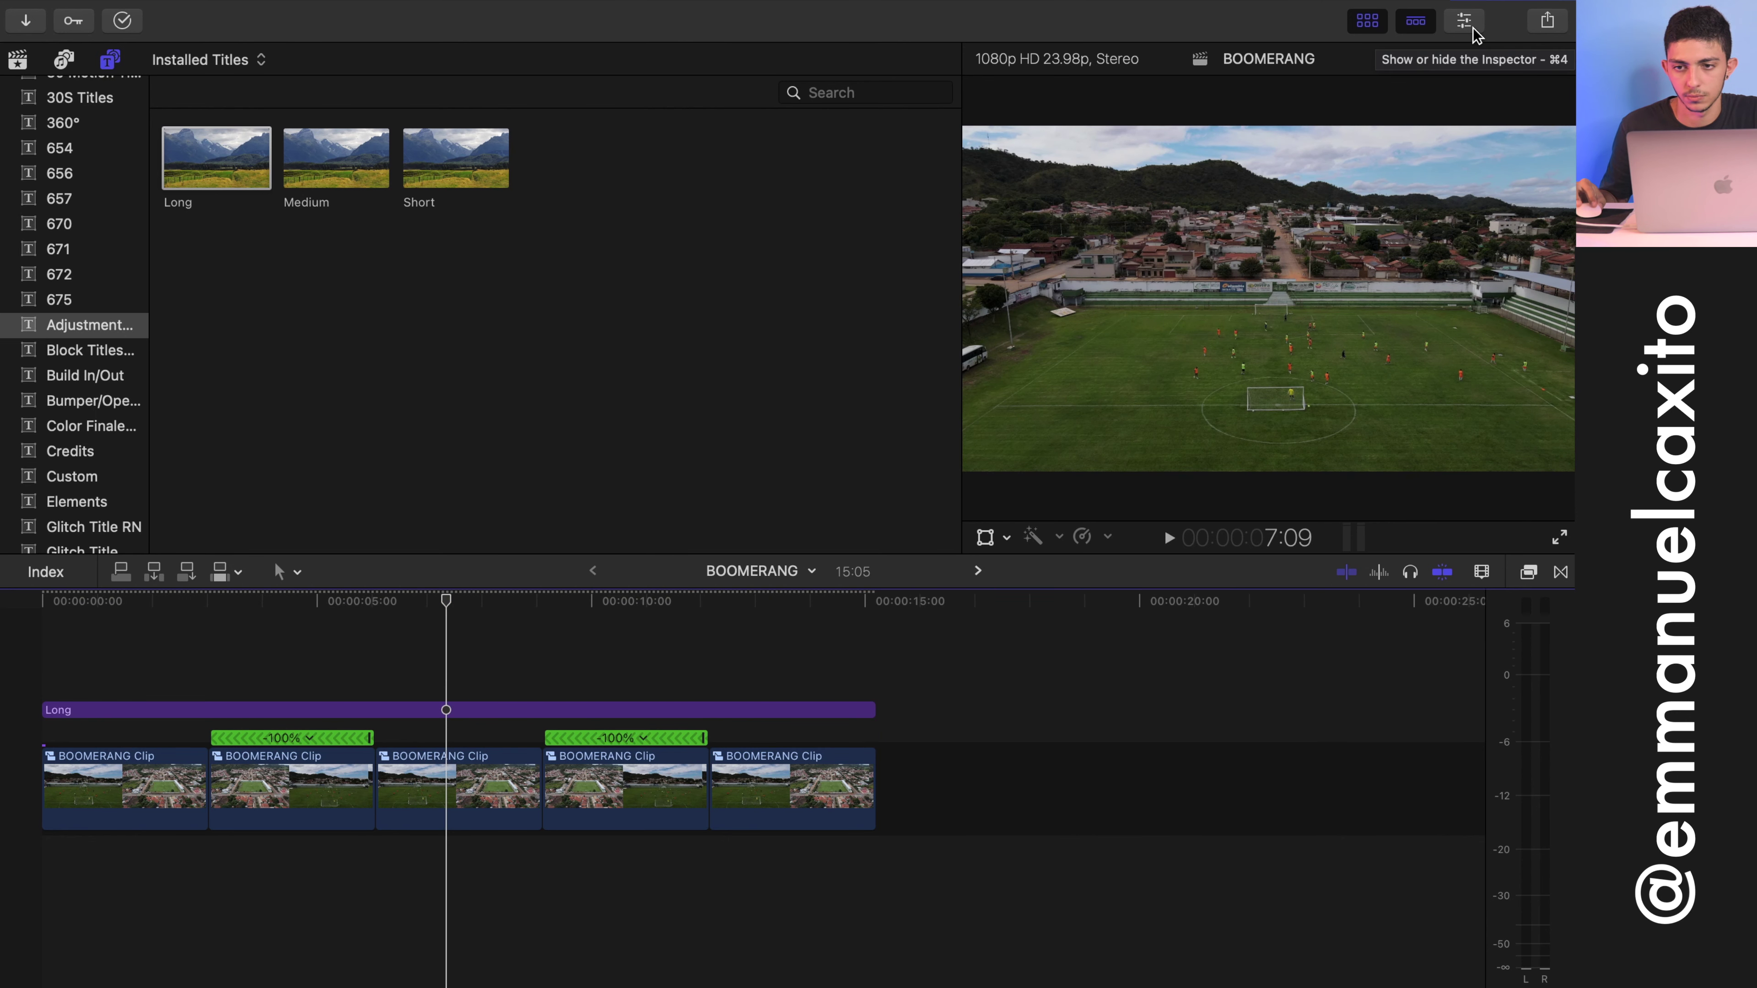
{"action": "left_click", "coordinate": [1474, 29]}
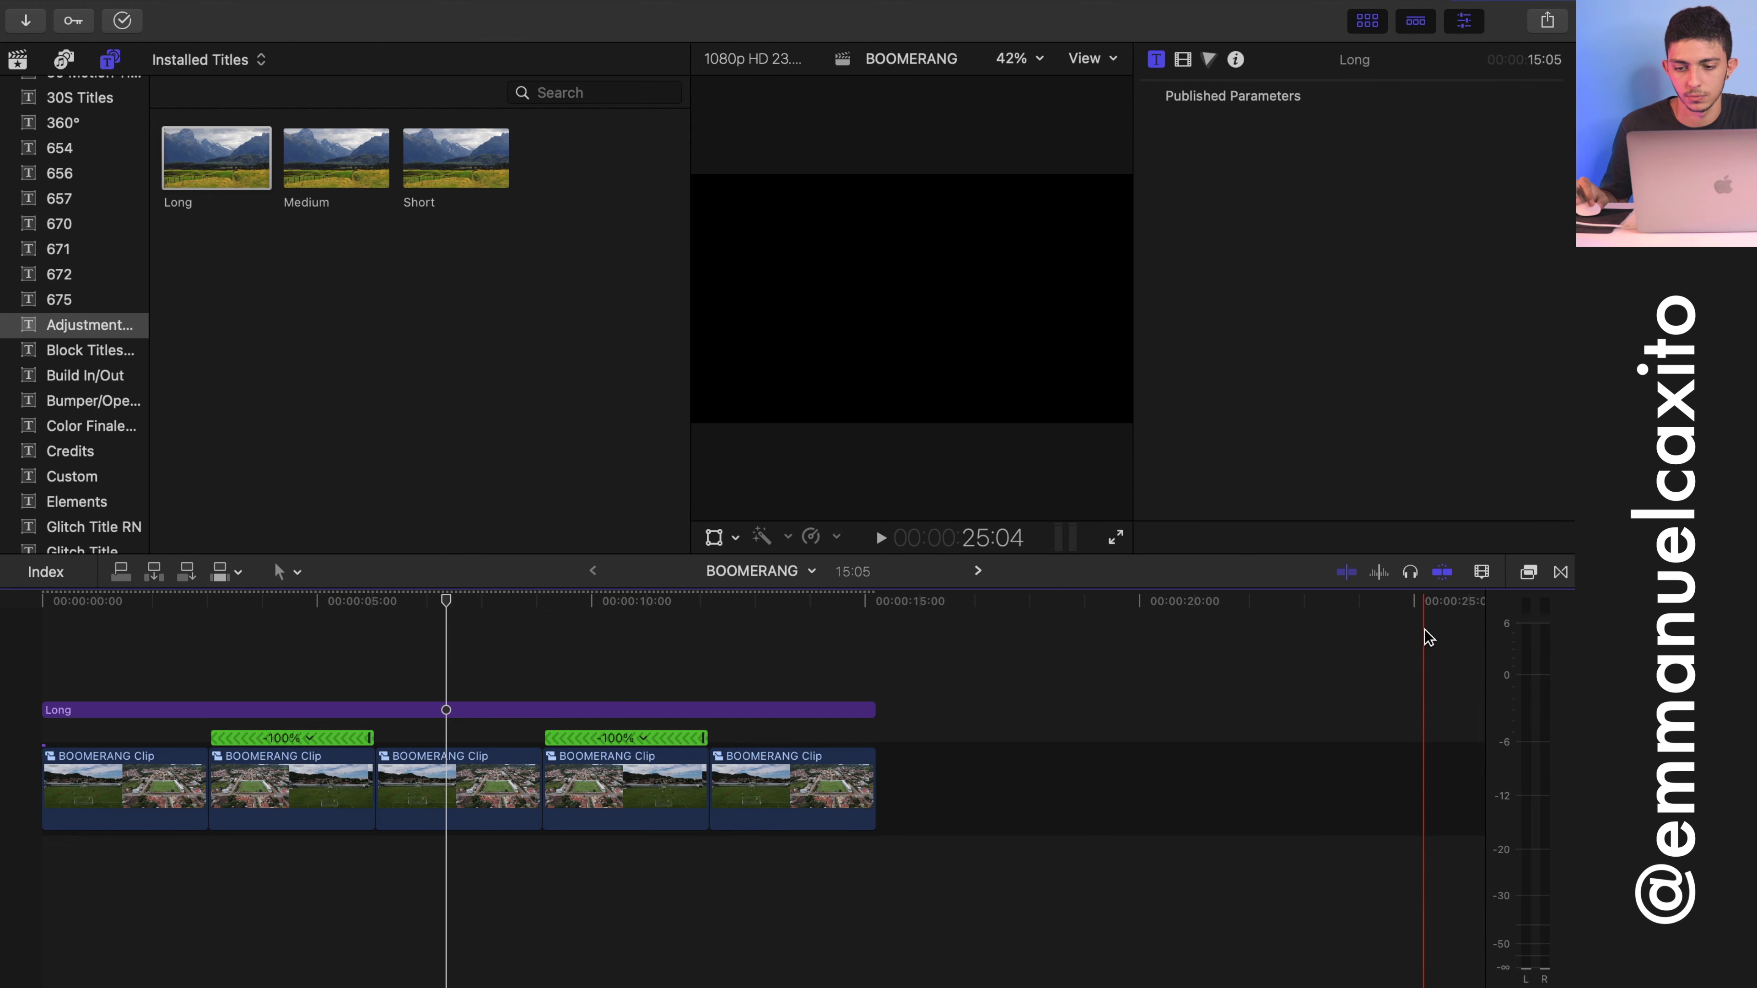
{"action": "left_click", "coordinate": [1210, 60]}
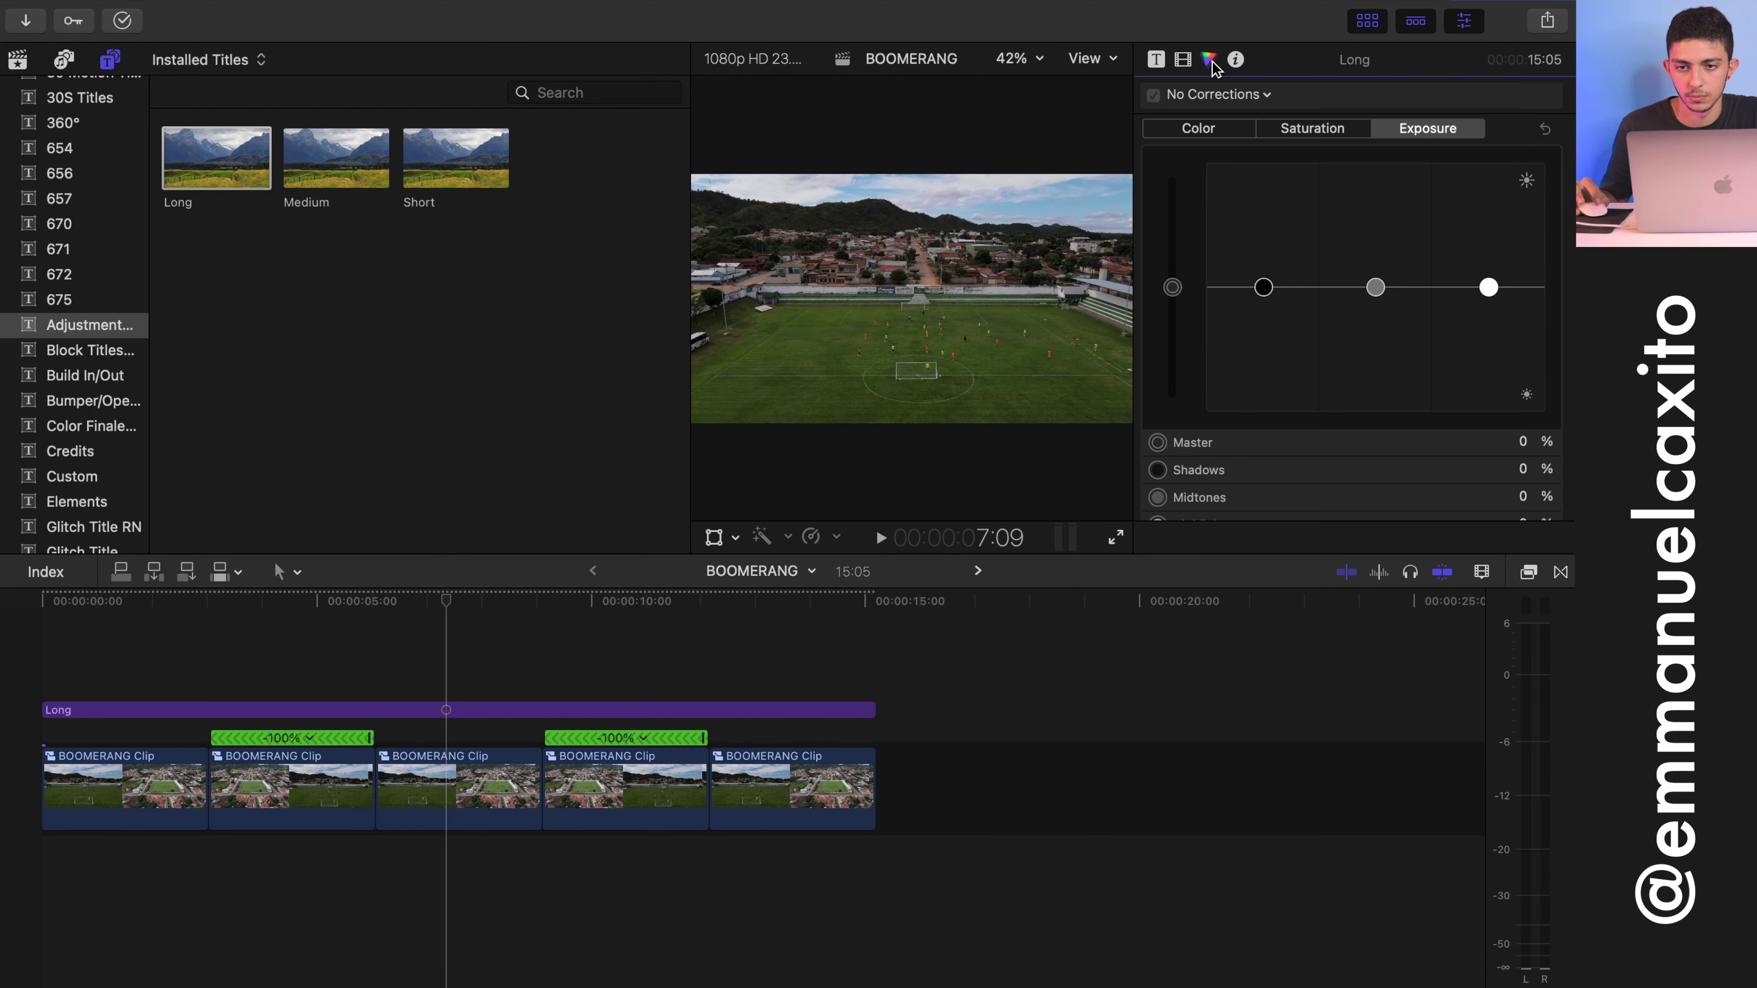
{"action": "left_click", "coordinate": [1530, 573]}
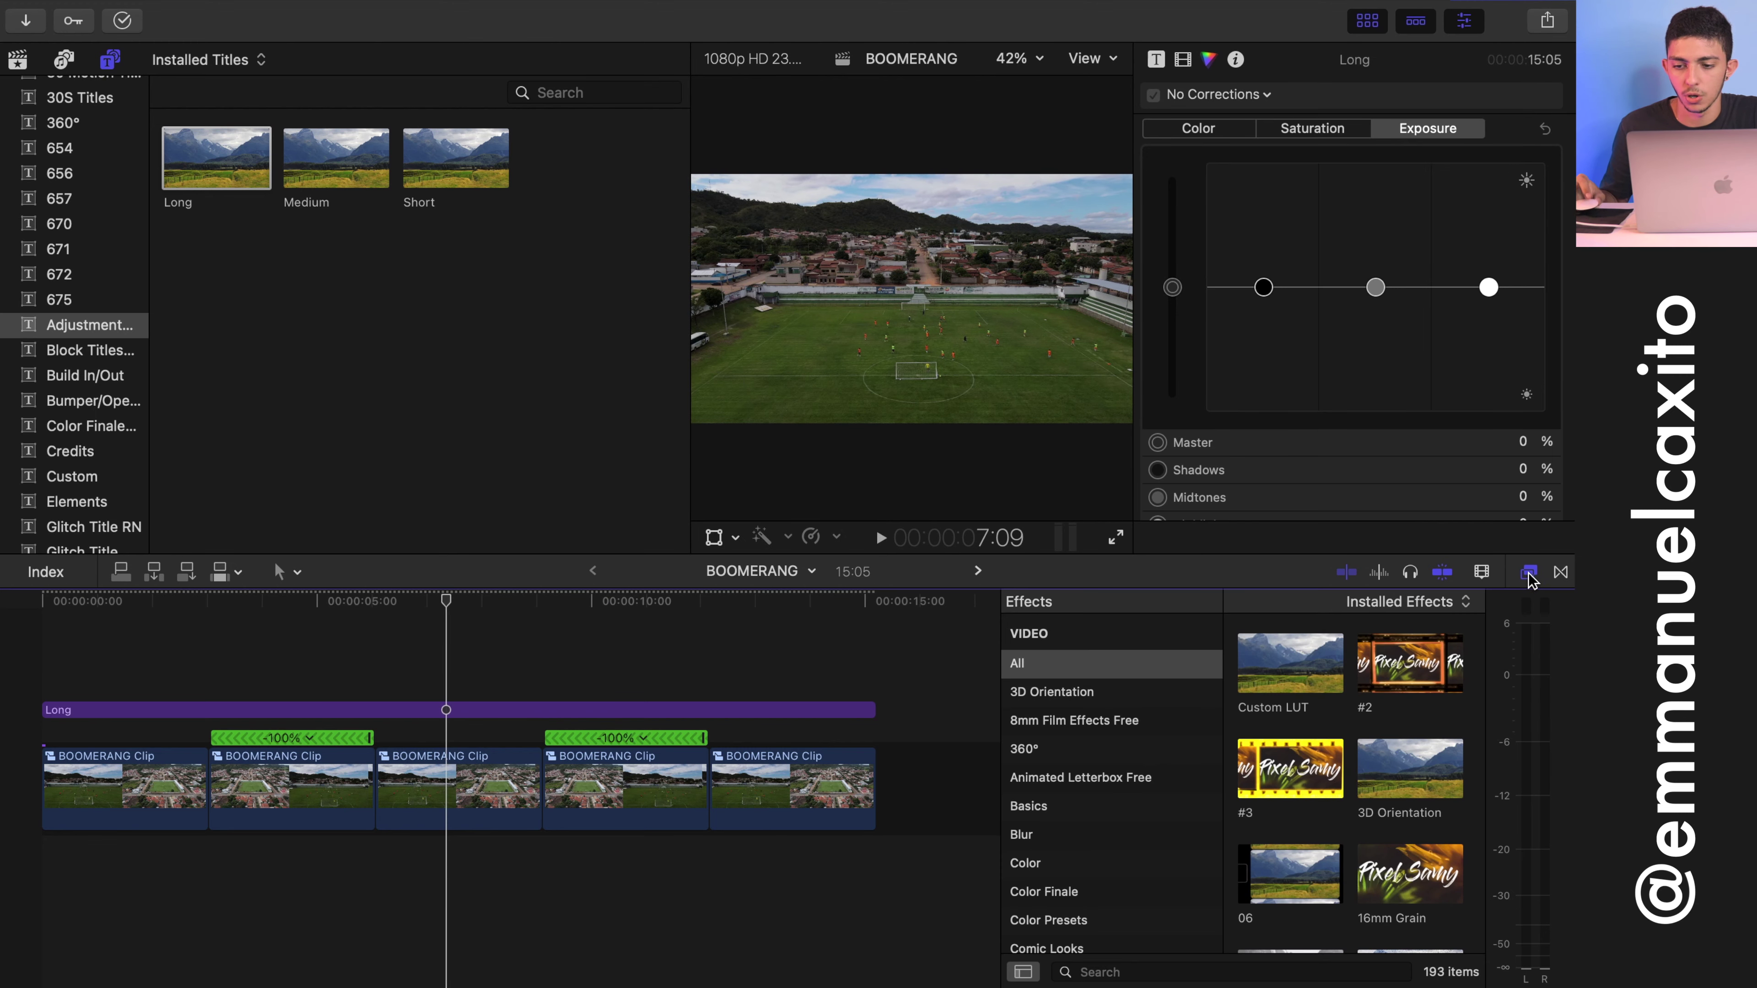
{"action": "left_click", "coordinate": [1300, 656]}
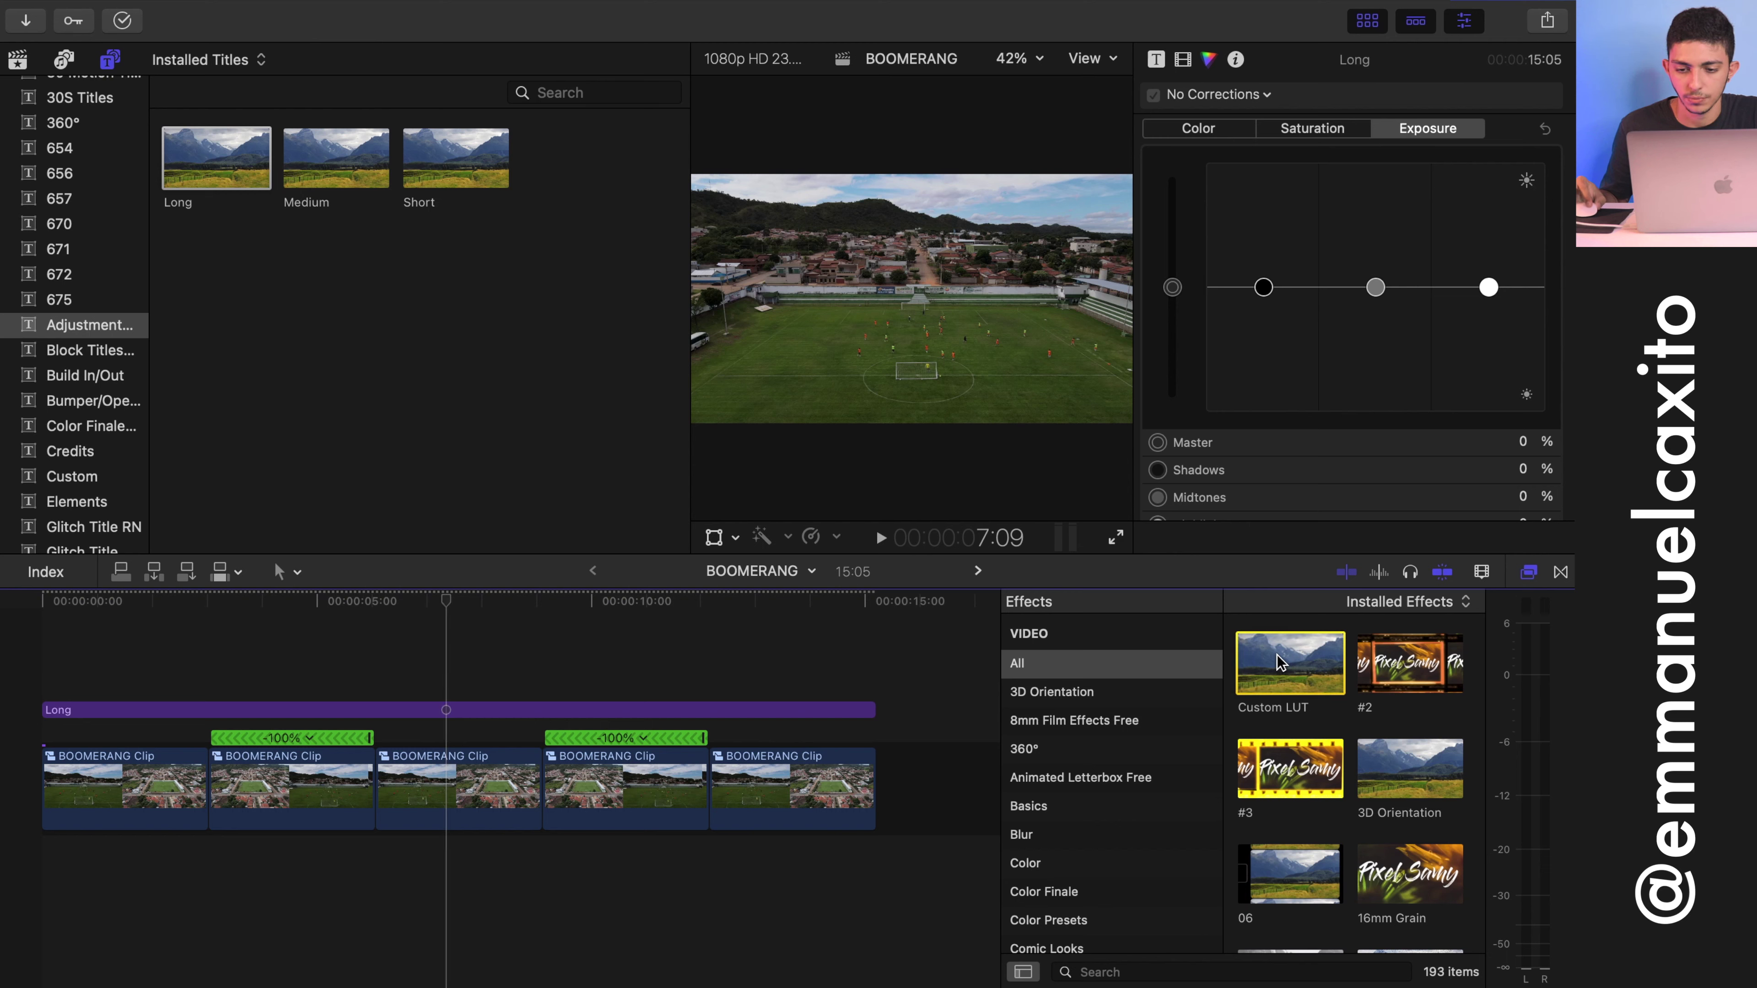
{"action": "left_click_drag", "start_coordinate": [1174, 658], "coordinate": [608, 709]}
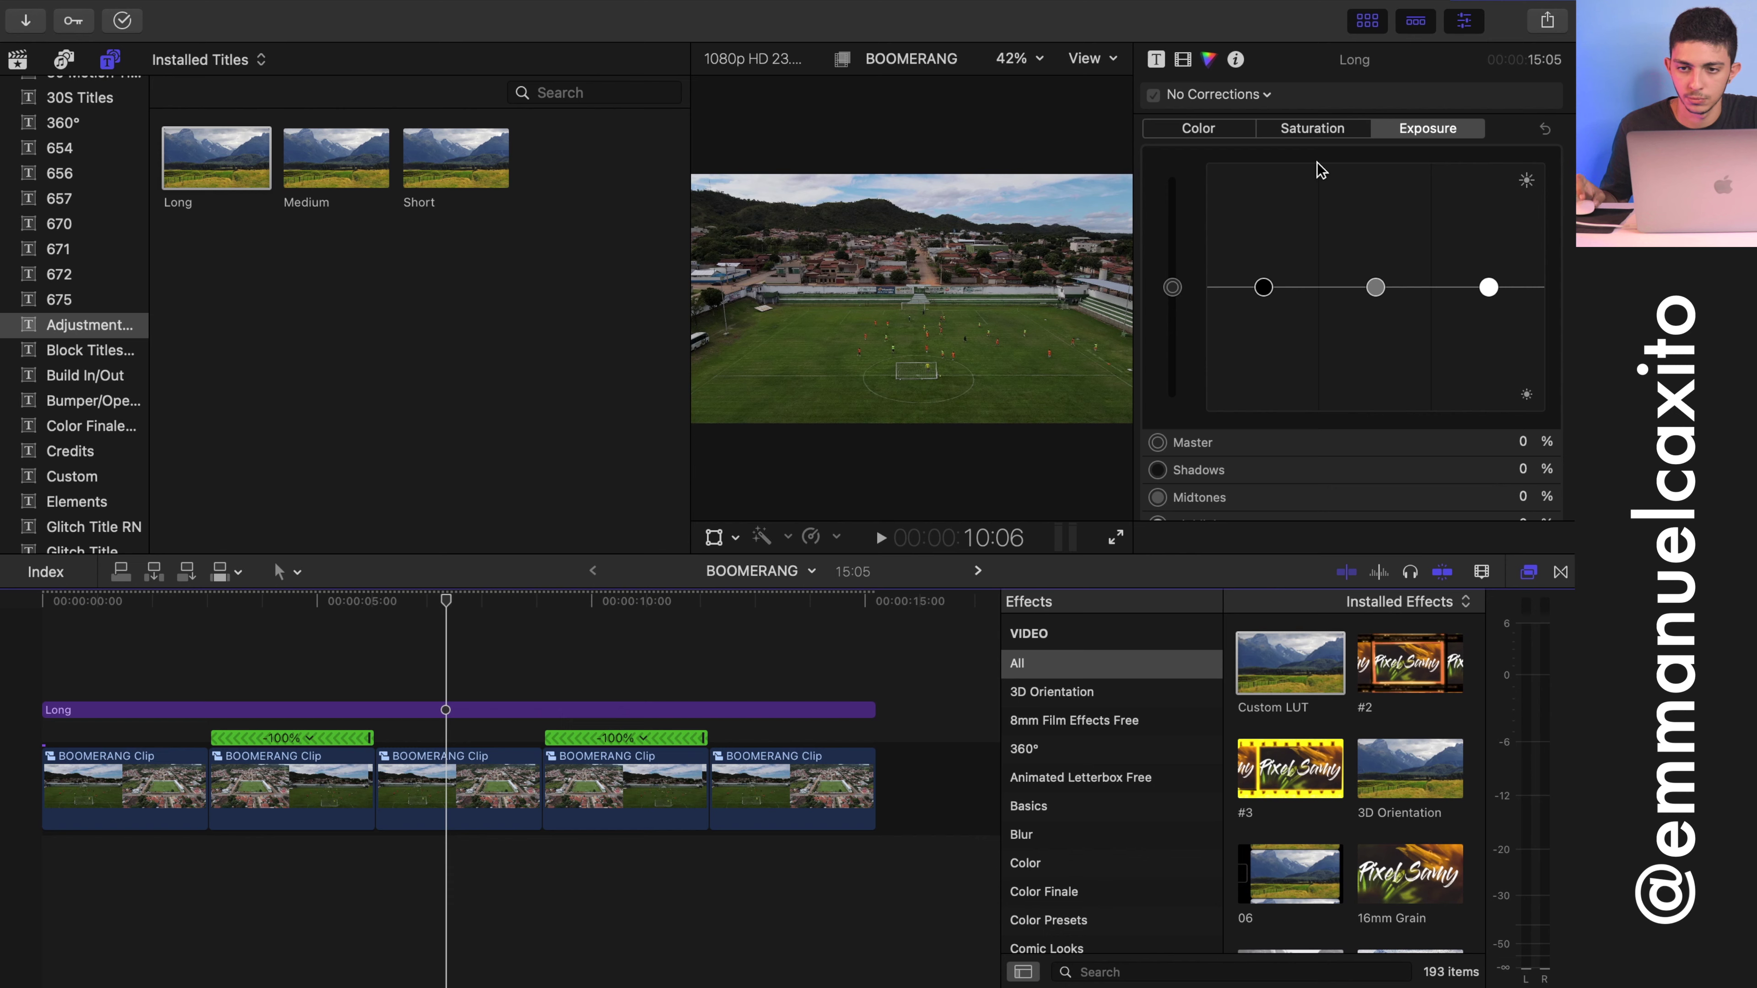
{"action": "left_click", "coordinate": [1367, 21]}
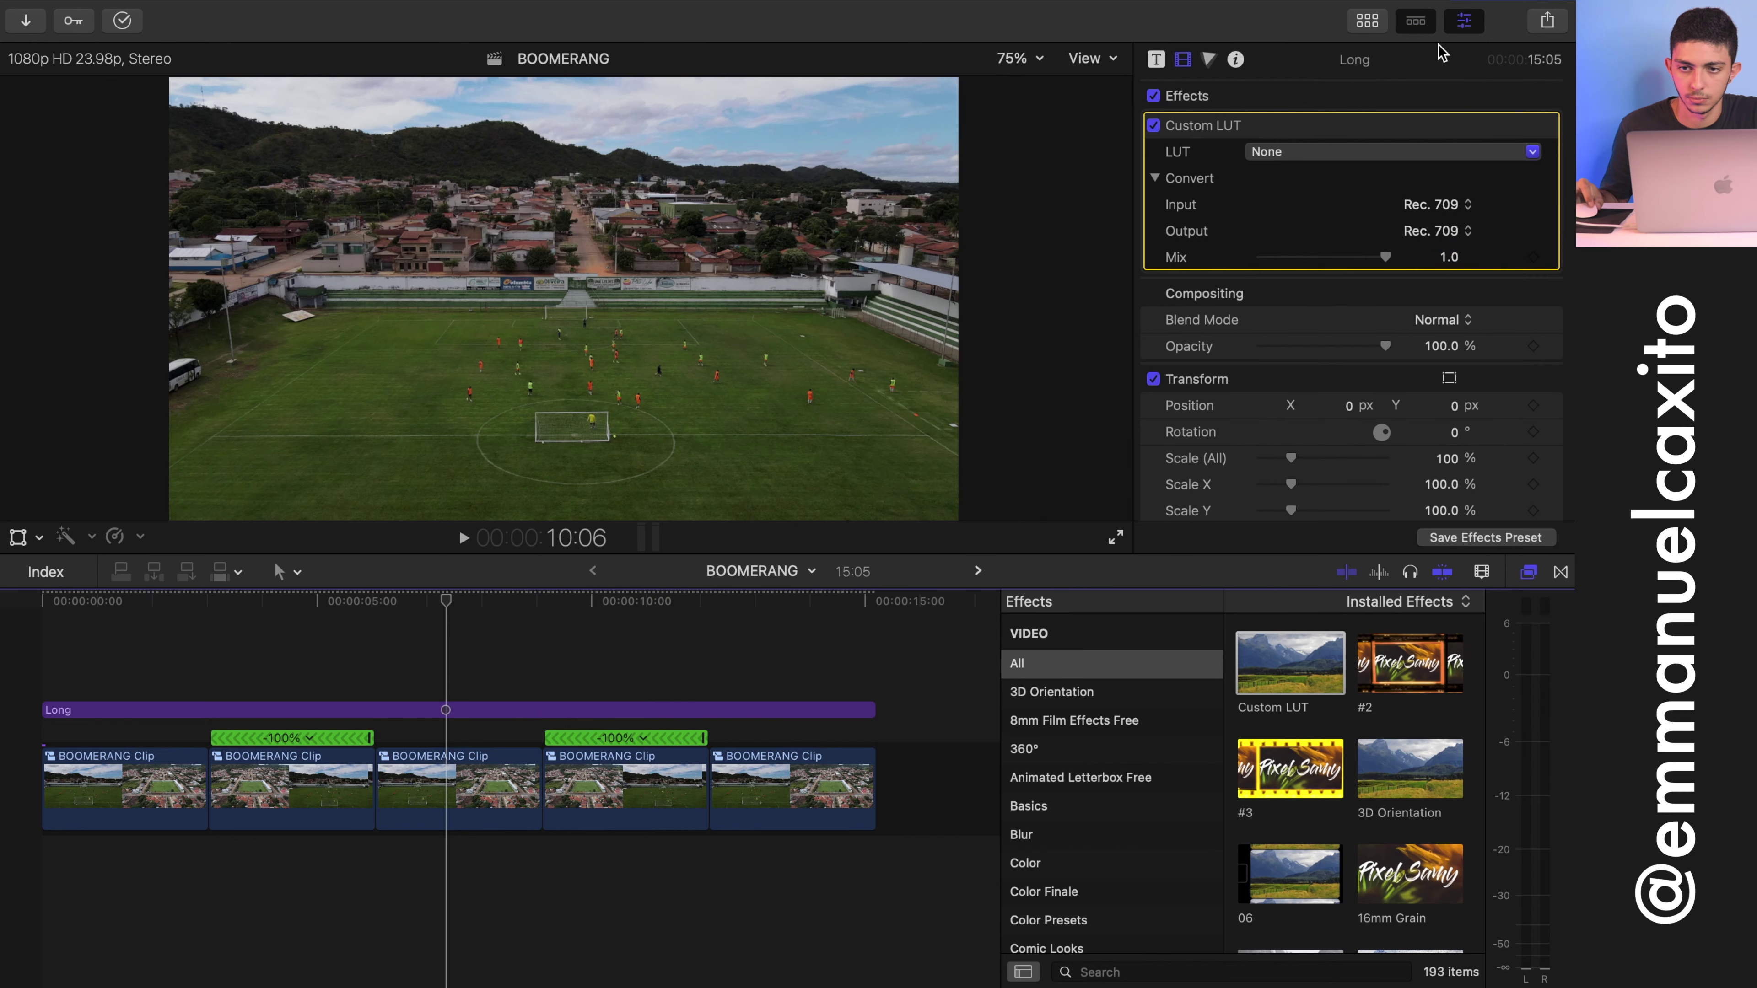
{"action": "left_click", "coordinate": [1528, 573]}
Step: Set the adjustment layer's custom LUT to MONOLUT 03 with a mix of 0.59
{"action": "left_click", "coordinate": [1341, 156]}
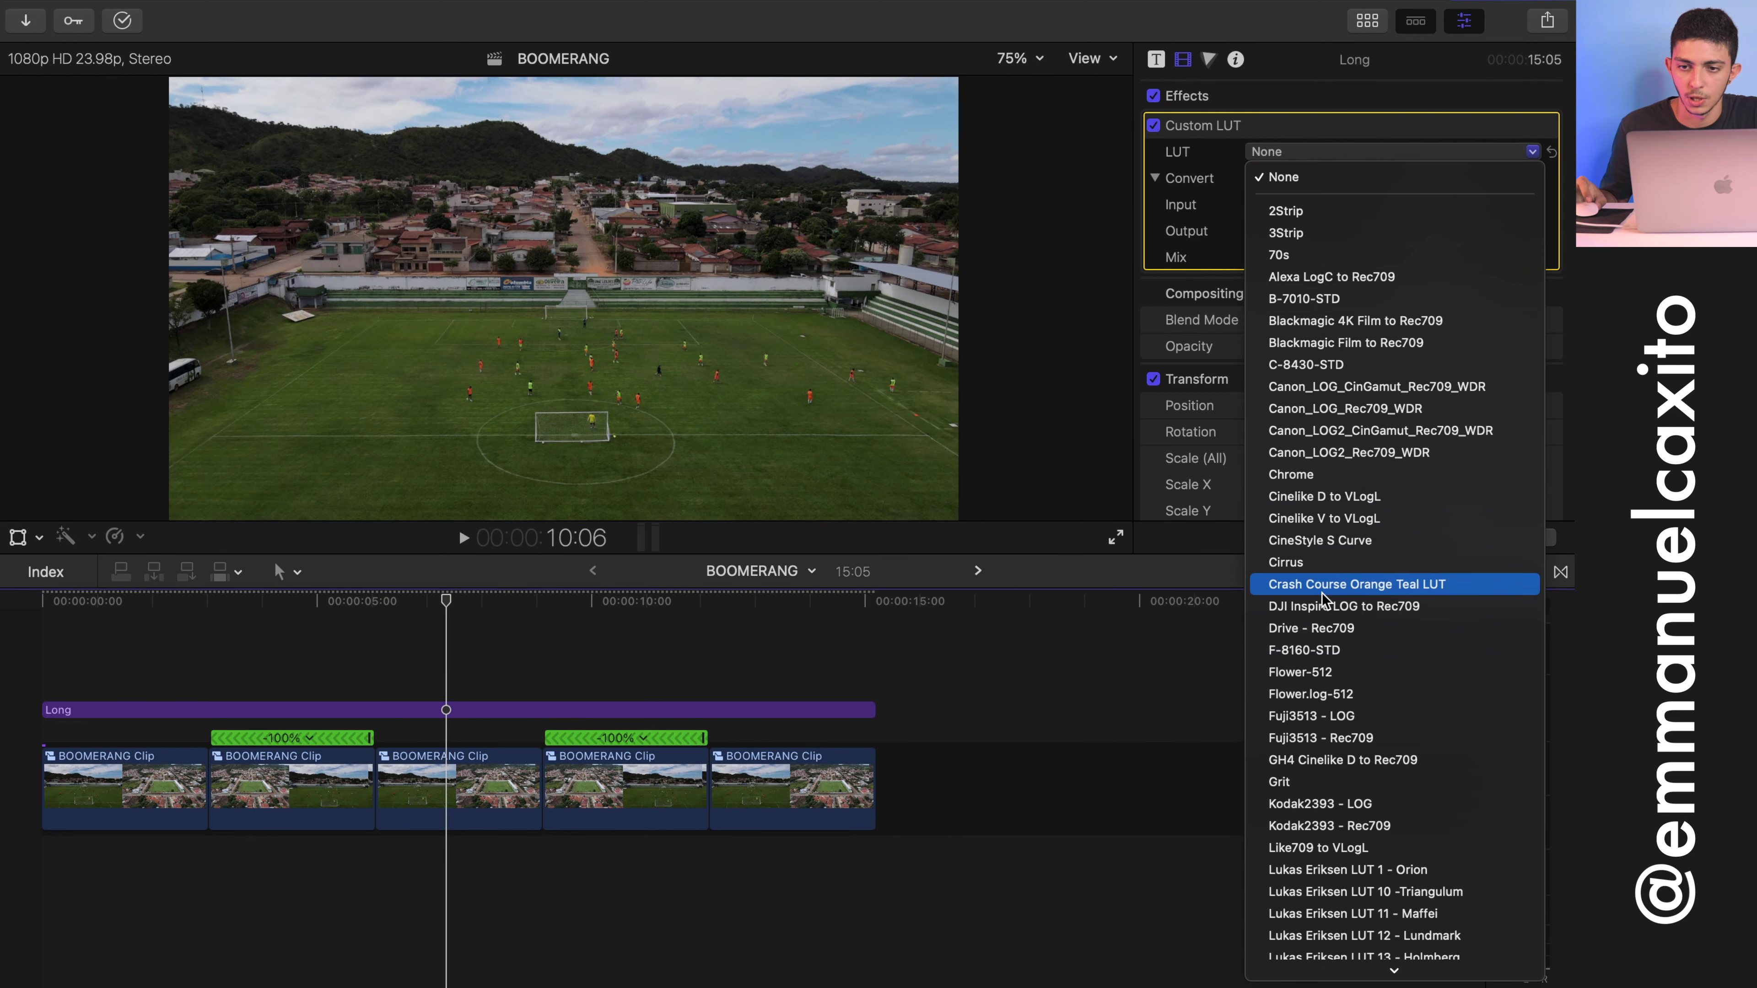
{"action": "scroll", "coordinate": [1335, 589], "scroll_direction": "down", "scroll_amount": 10}
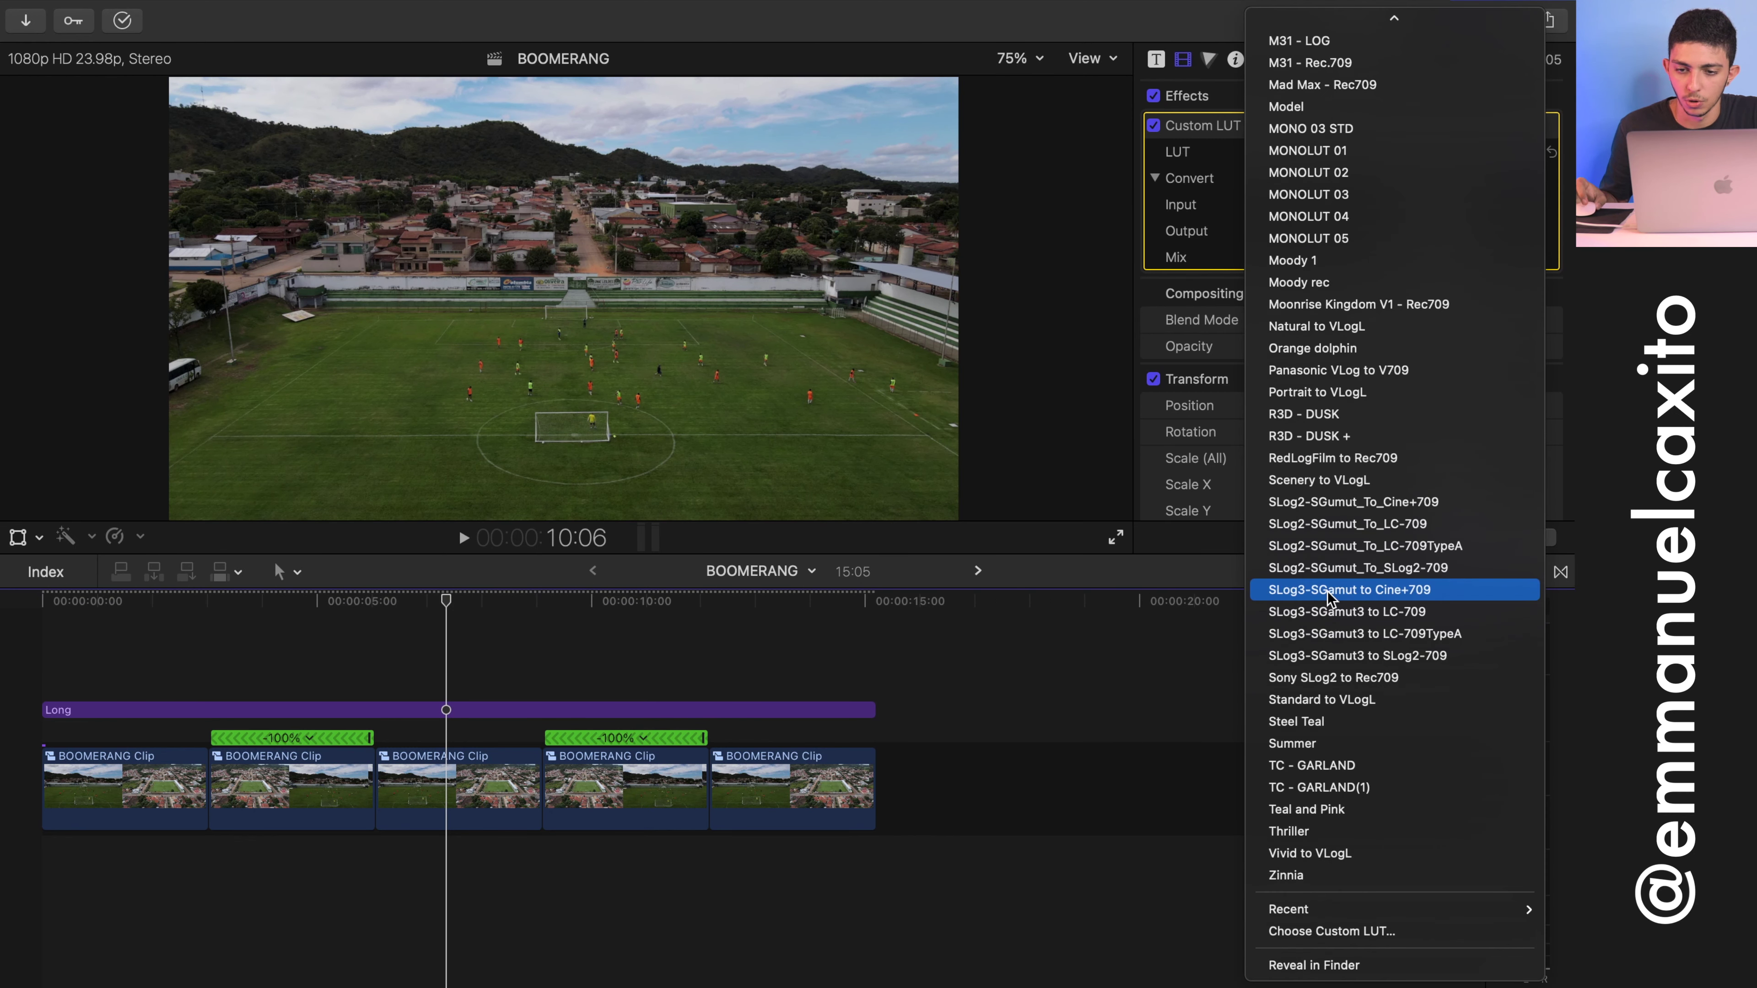
{"action": "left_click", "coordinate": [1333, 195]}
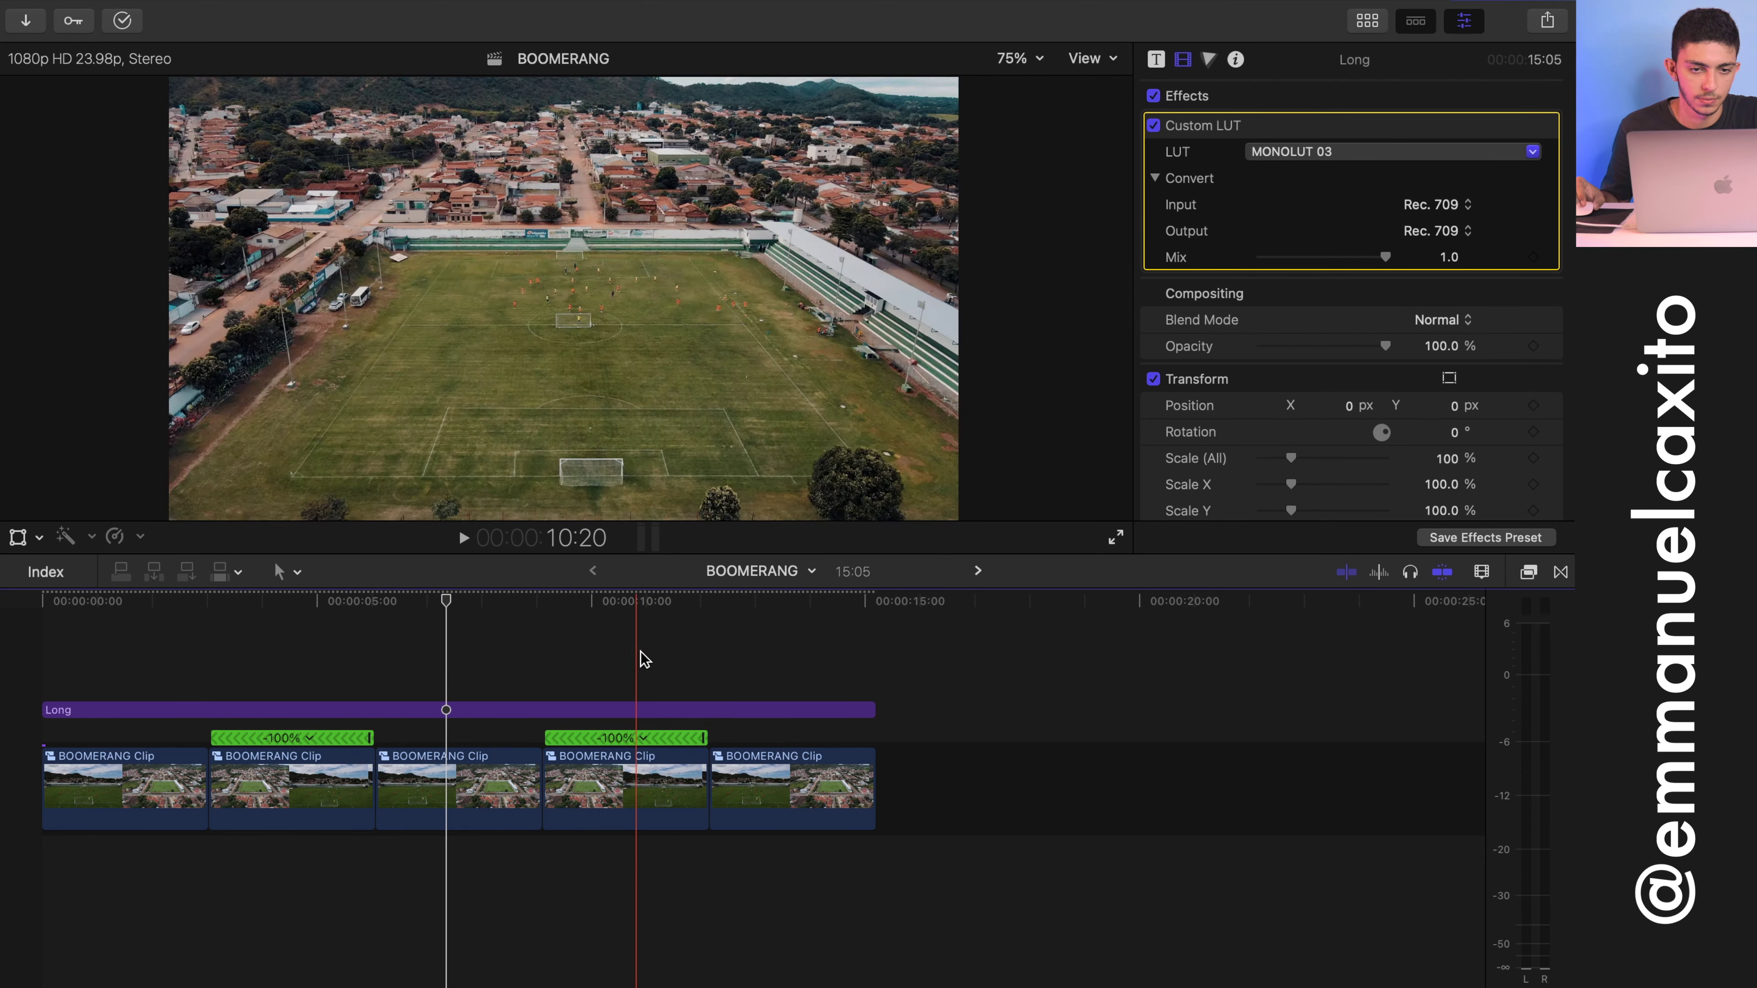
{"action": "left_click_drag", "start_coordinate": [1337, 261], "coordinate": [1276, 259]}
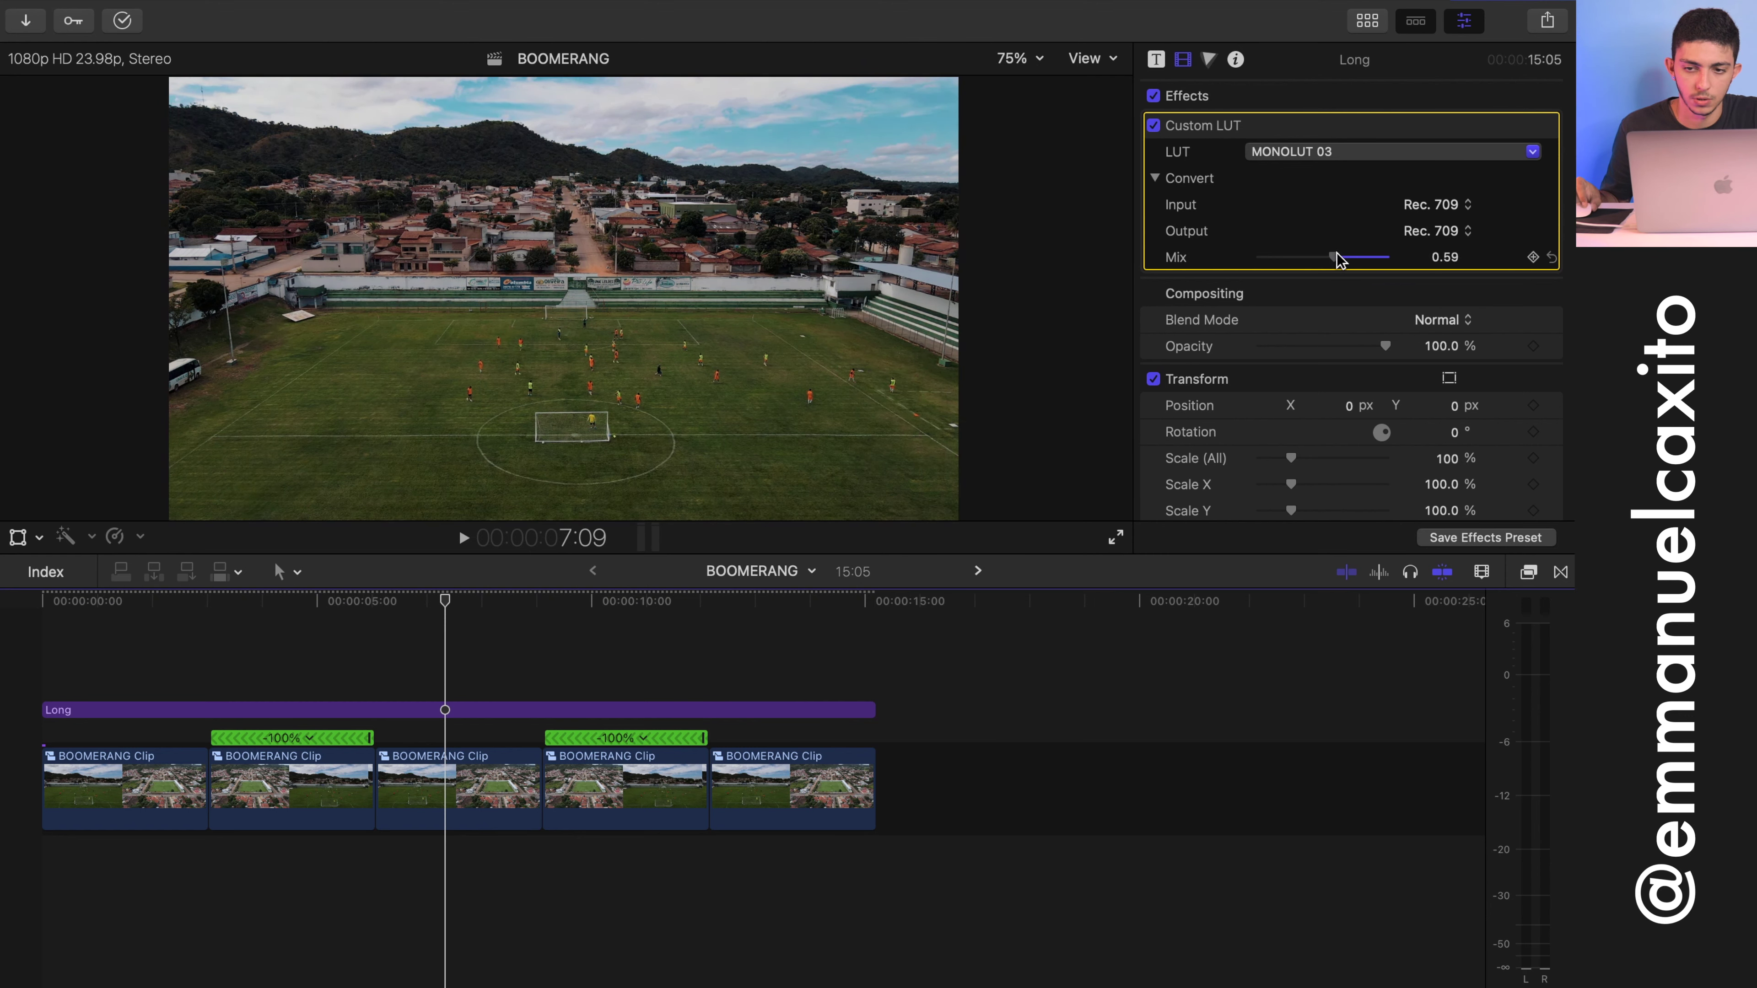
Step: Lower the adjustment layer's shadow exposure to -11% and raise its highlight exposure in a color board correction
{"action": "left_click", "coordinate": [1209, 60]}
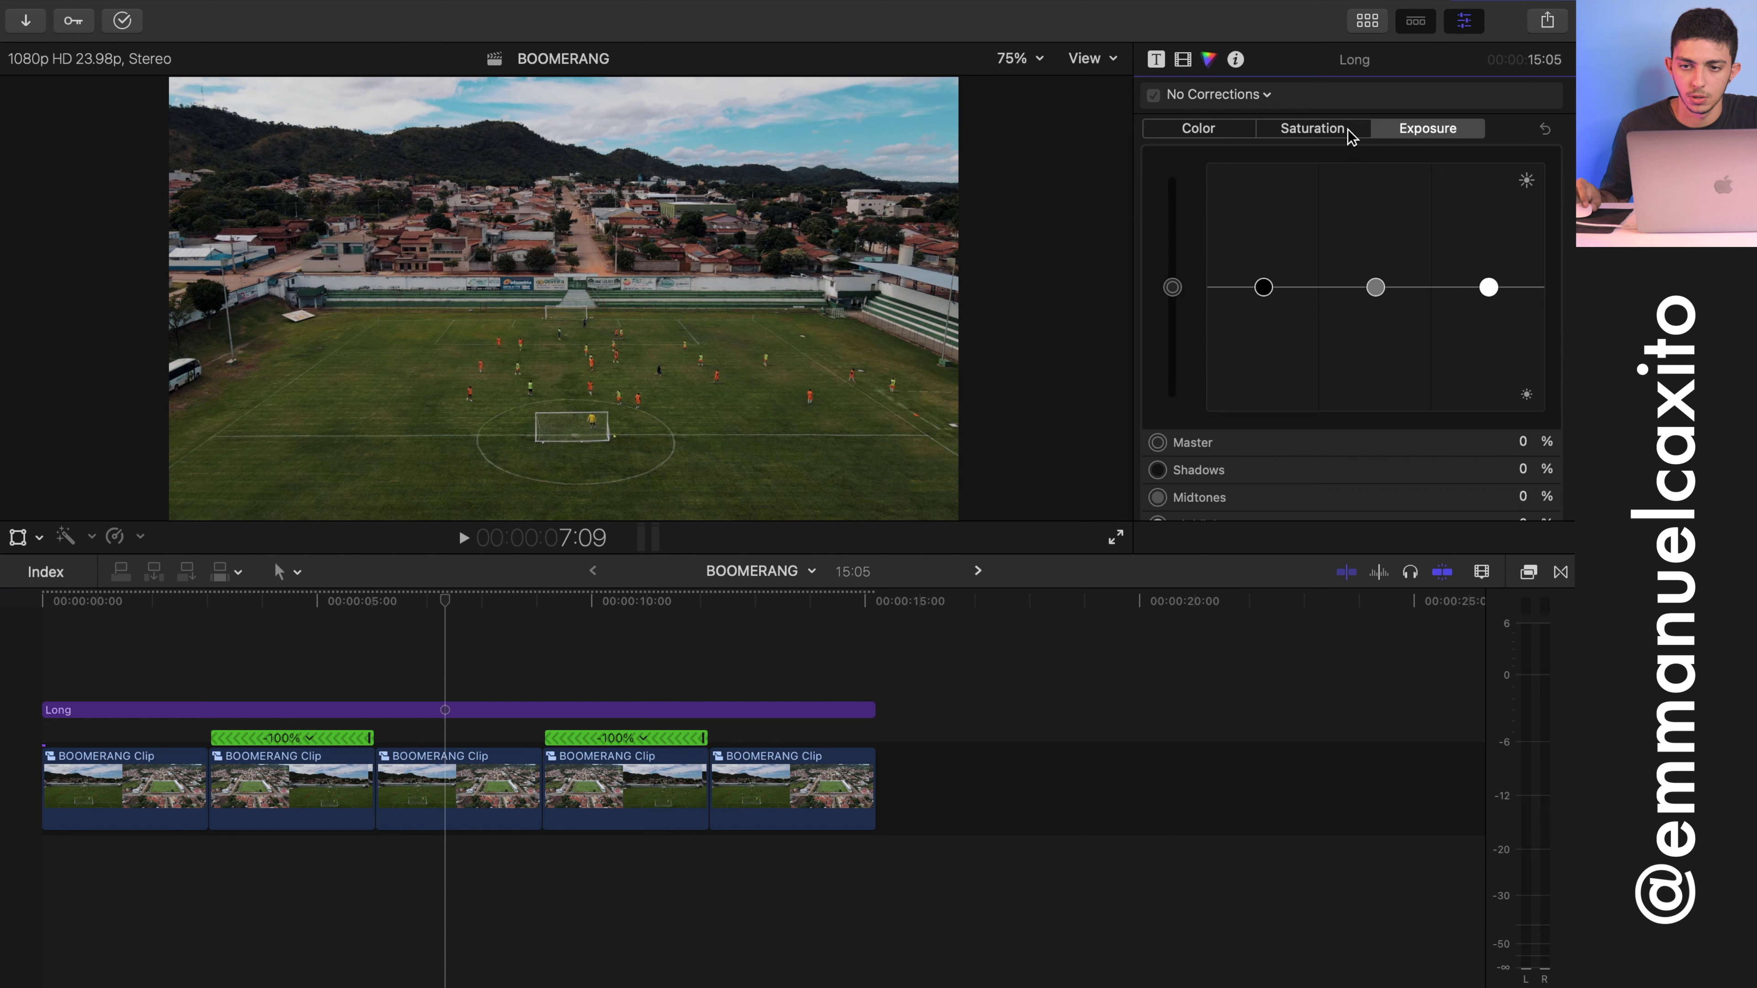
{"action": "mouse_move", "coordinate": [1268, 291]}
{"action": "left_mouse_down"}
{"action": "mouse_move", "coordinate": [1270, 349]}
{"action": "mouse_move", "coordinate": [1269, 305]}
{"action": "left_mouse_up"}
{"action": "left_click", "coordinate": [1488, 287]}
{"action": "left_click_drag", "start_coordinate": [1490, 292], "coordinate": [1494, 256]}
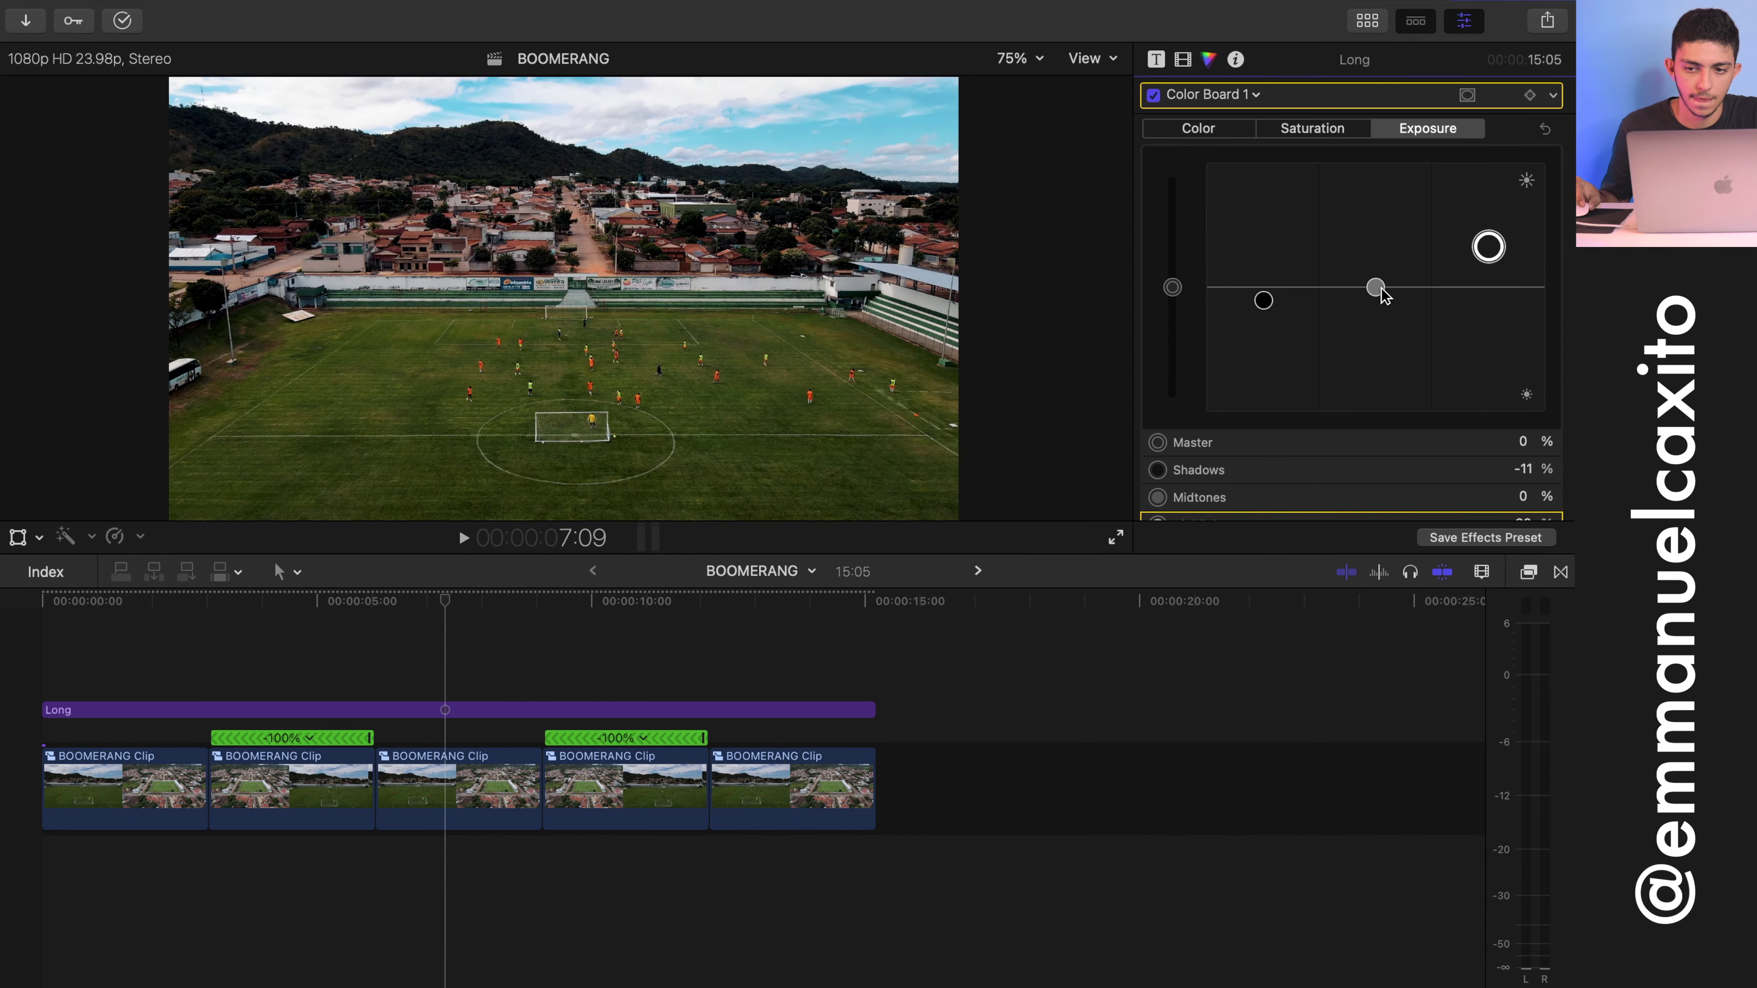